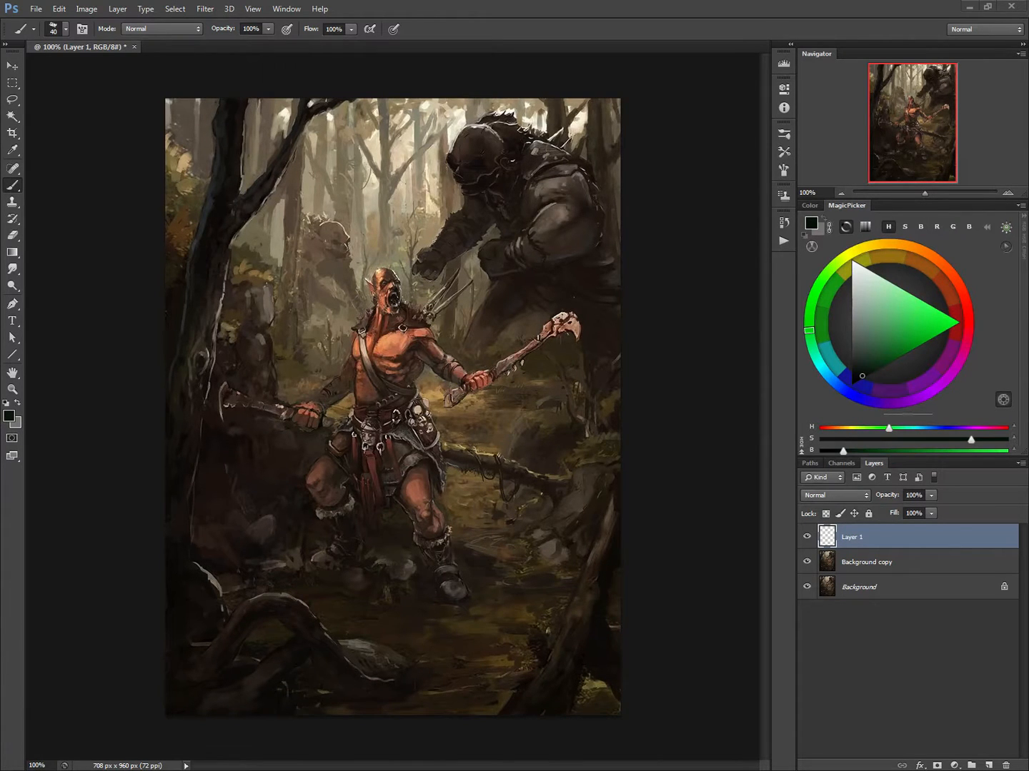
Set the brush size to 9 px and choose a bright red painting colour.
left_click(373, 365)
right_click(329, 394)
left_click_drag(377, 423, 365, 411)
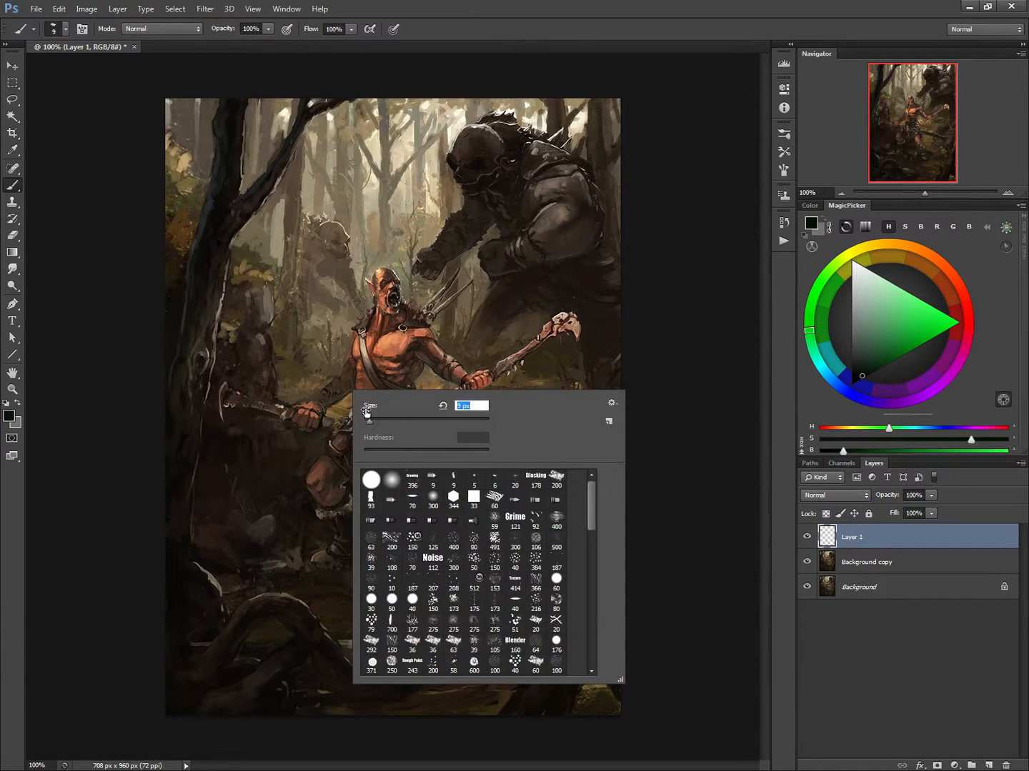
left_click(968, 329)
left_click(950, 320)
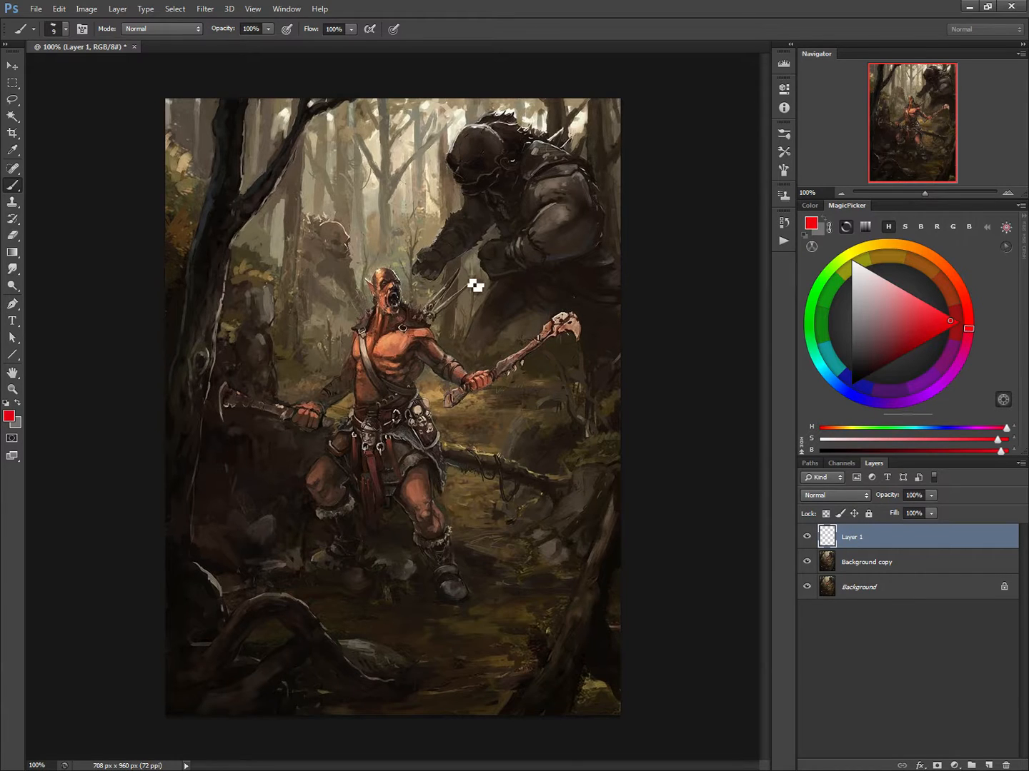
Mark the sword with a red box, its line across the warrior's waist, and accents beside the heads, club and giant on Layer 1.
mouse_move(450, 536)
left_mouse_down()
mouse_move(498, 519)
mouse_move(546, 483)
mouse_move(227, 405)
left_mouse_up()
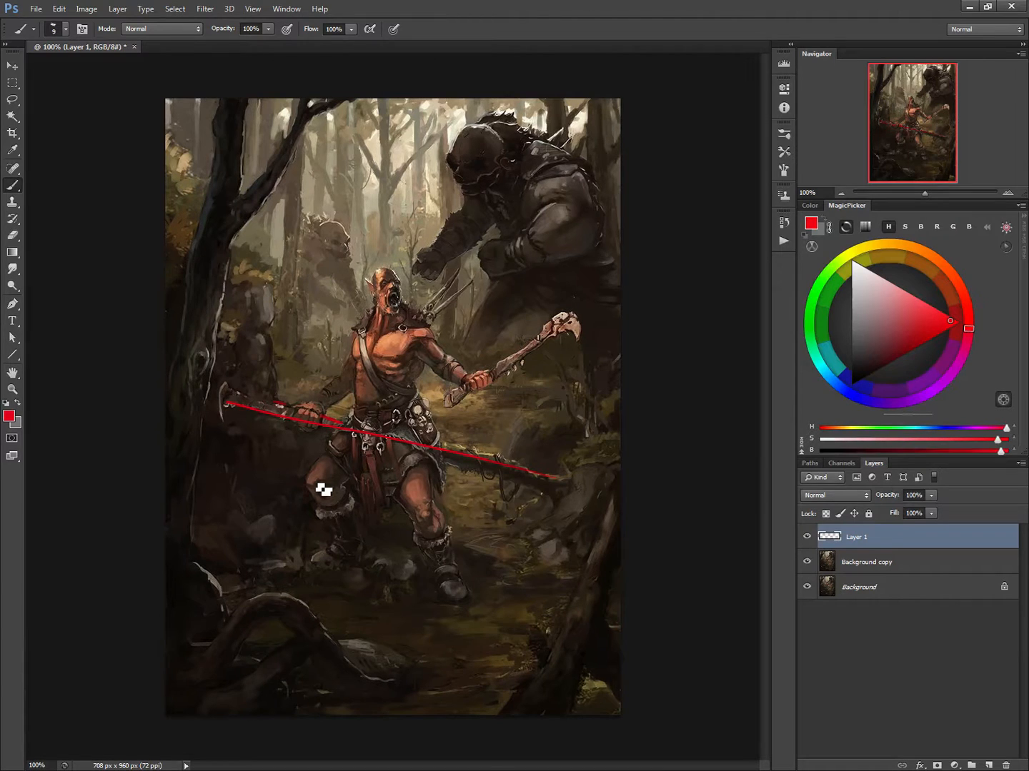
left_click_drag(542, 348, 544, 357)
left_click_drag(462, 267, 458, 275)
left_click_drag(377, 254, 378, 272)
left_click_drag(587, 129, 601, 227)
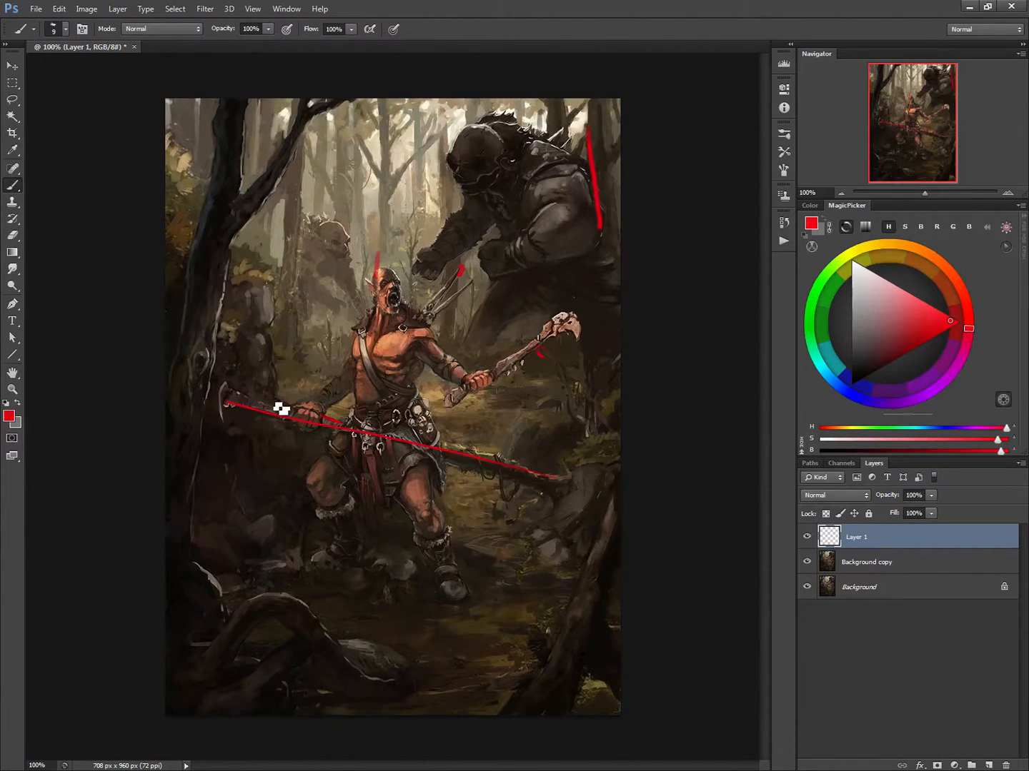
mouse_move(278, 410)
left_mouse_down()
mouse_move(228, 393)
mouse_move(223, 413)
mouse_move(271, 429)
left_mouse_up()
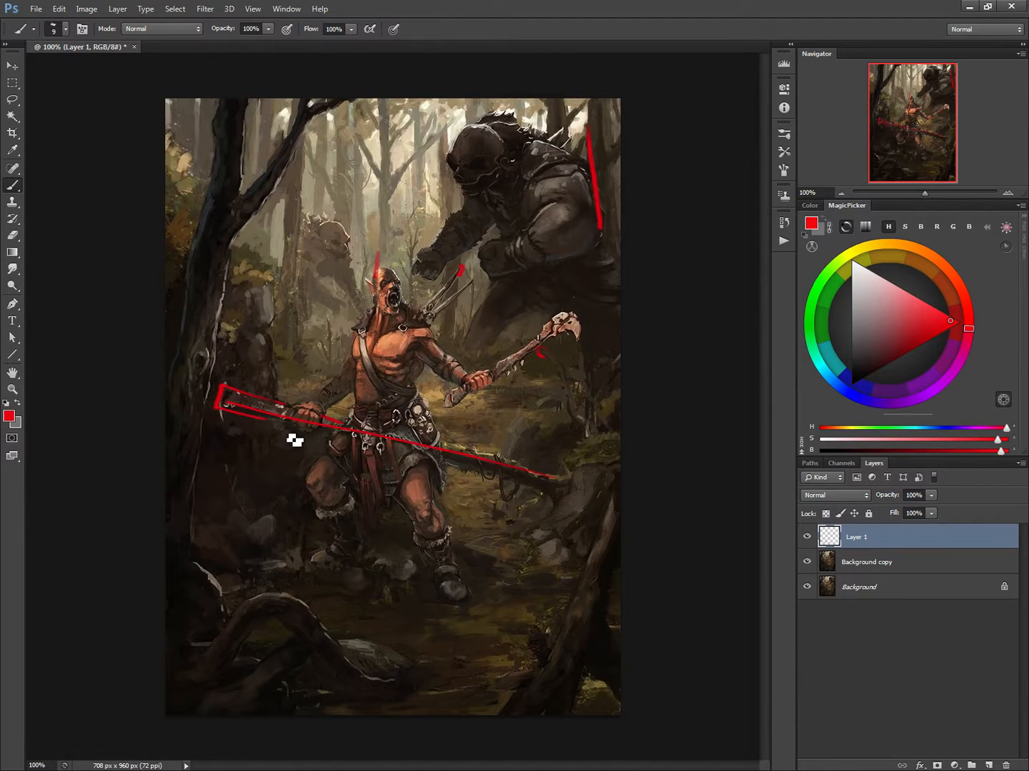
left_click_drag(350, 227, 352, 280)
left_click_drag(577, 333, 580, 368)
left_click_drag(480, 302, 461, 341)
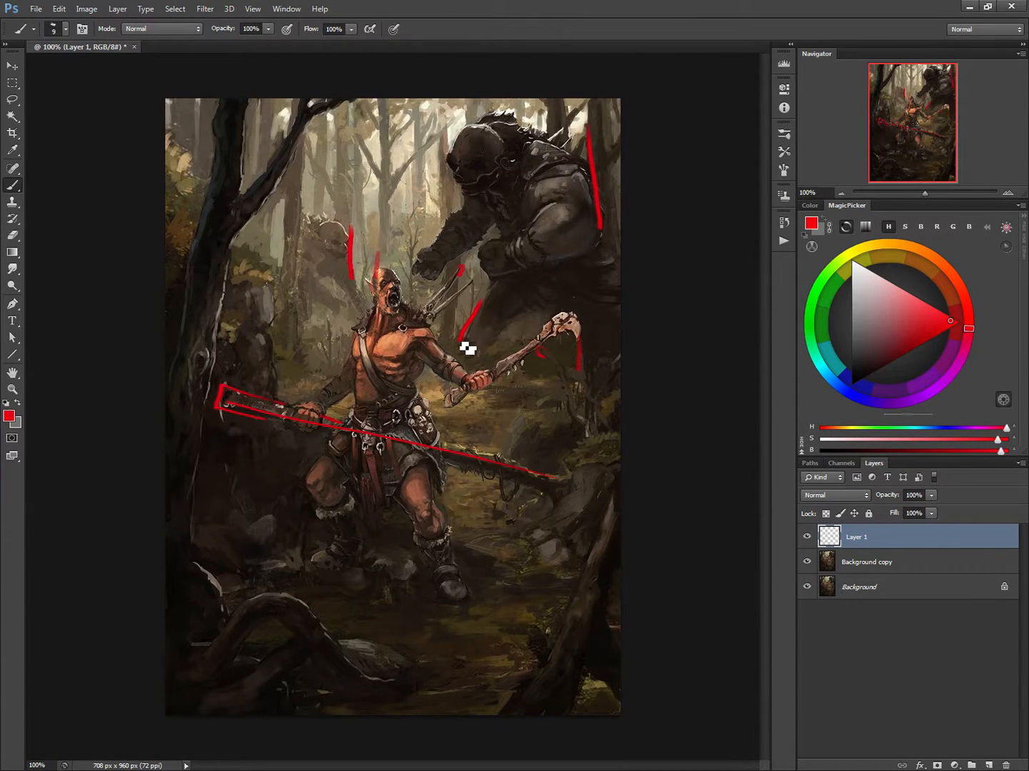
Delete the annotation layer, Layer 1.
mouse_move(828, 543)
left_mouse_down()
mouse_move(939, 646)
mouse_move(1005, 759)
left_mouse_up()
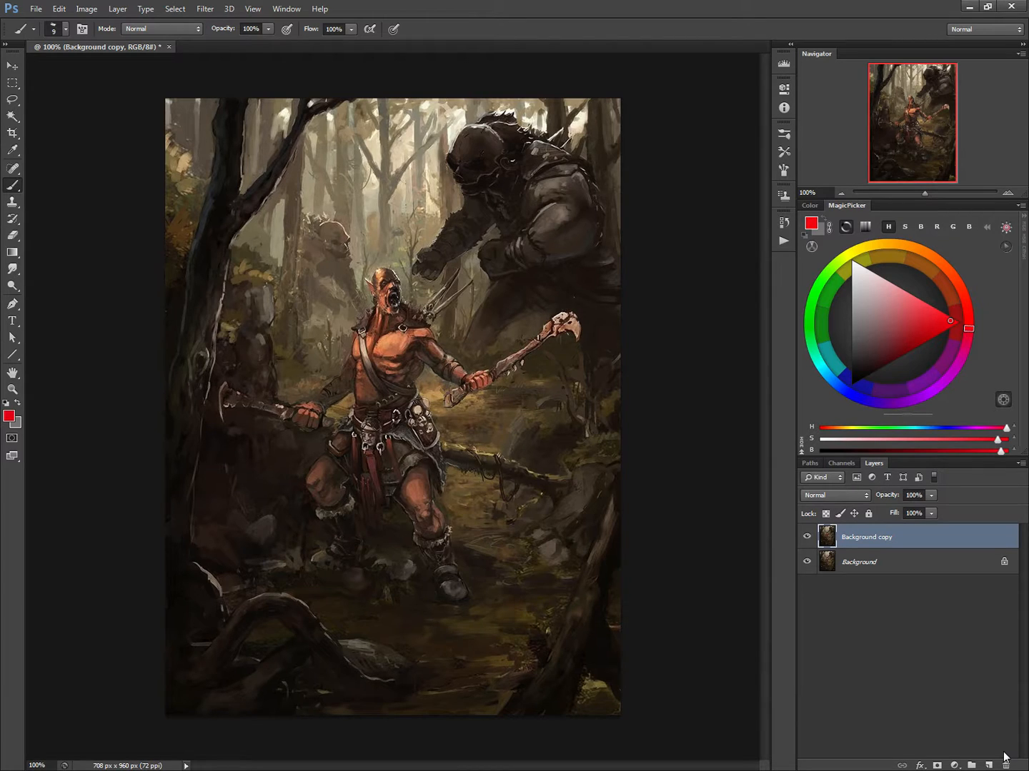
Lasso the warrior's left-hand leg, torso, sword and sword arm on the Background copy layer as one combined selection.
left_click(11, 100)
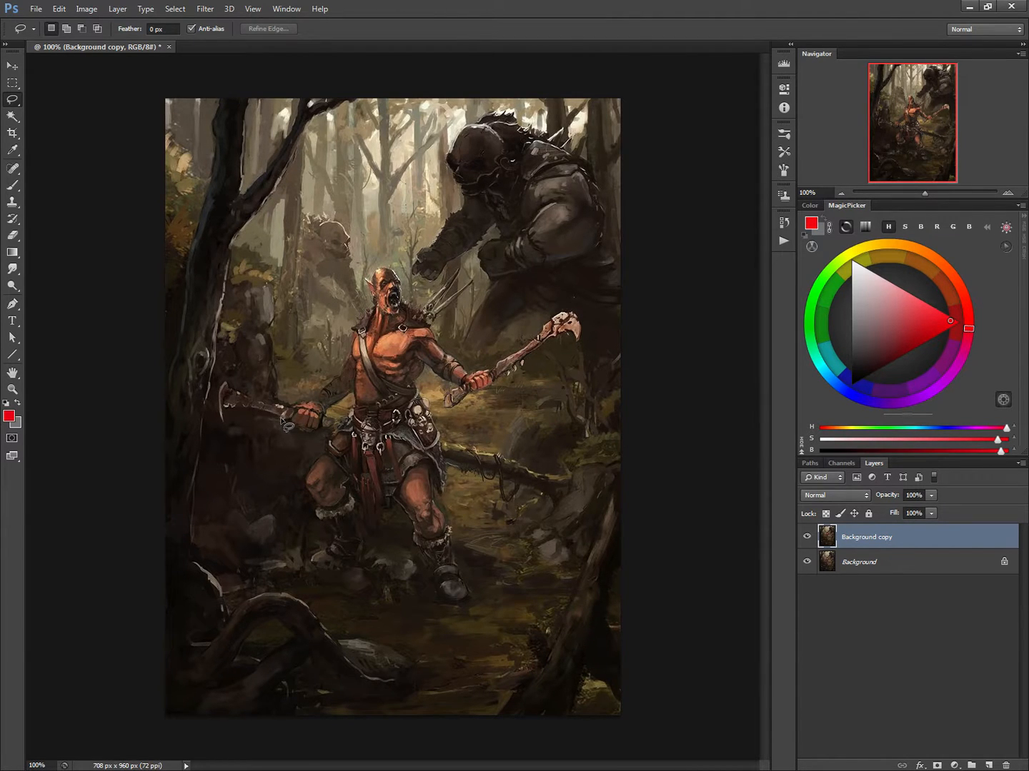
mouse_move(283, 424)
left_mouse_down()
mouse_move(226, 385)
mouse_move(223, 415)
mouse_move(288, 416)
mouse_move(295, 429)
mouse_move(284, 425)
left_mouse_up()
mouse_move(357, 426)
left_mouse_down()
mouse_move(328, 461)
mouse_move(318, 501)
mouse_move(334, 541)
mouse_move(322, 551)
mouse_move(342, 559)
mouse_move(367, 524)
mouse_move(384, 530)
mouse_move(393, 503)
mouse_move(357, 336)
left_mouse_up()
key("shift")
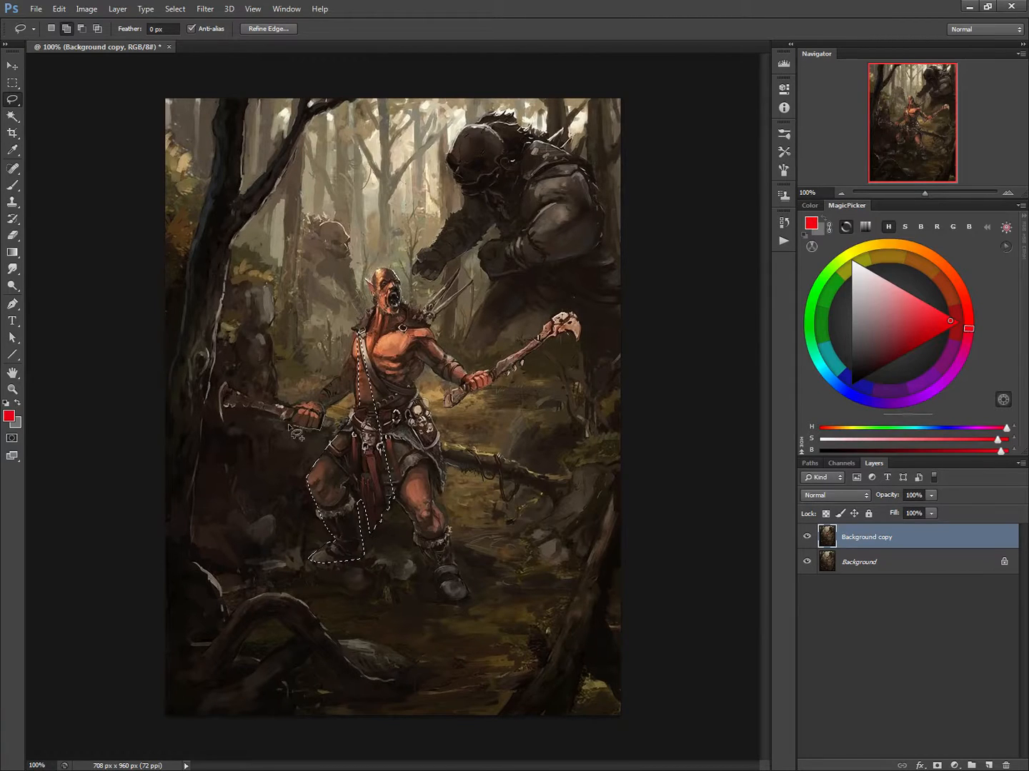
mouse_move(291, 429)
left_mouse_down()
mouse_move(232, 410)
mouse_move(225, 425)
mouse_move(219, 382)
mouse_move(304, 412)
mouse_move(342, 389)
mouse_move(355, 348)
left_mouse_up()
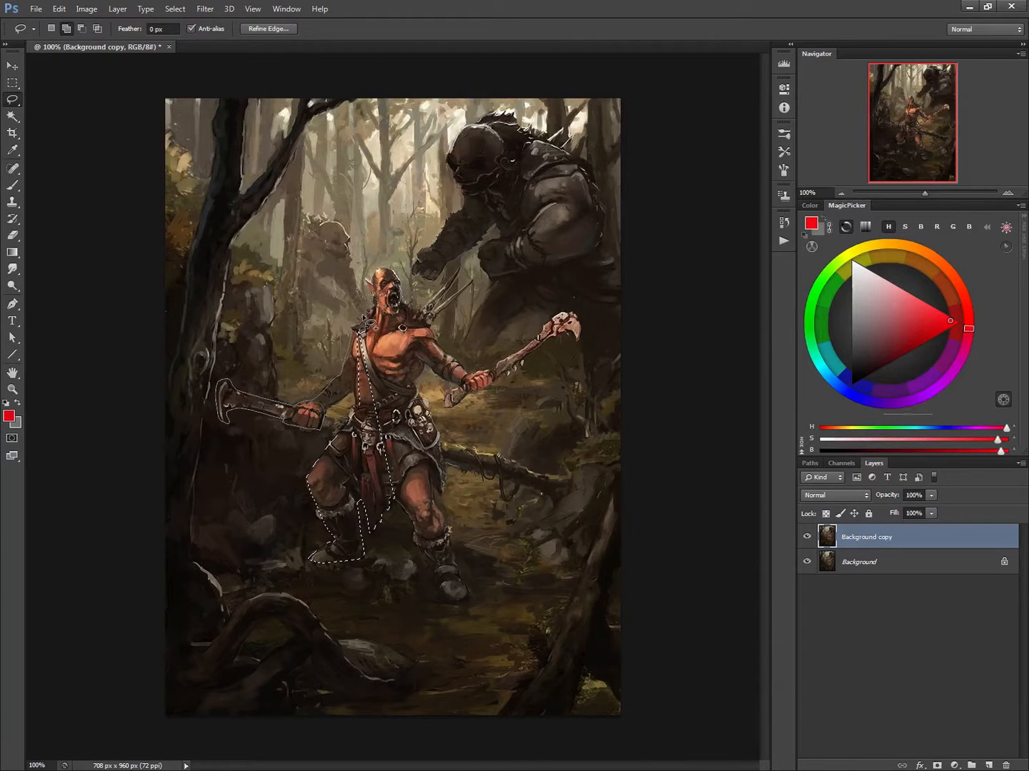
left_click_drag(379, 311, 366, 275)
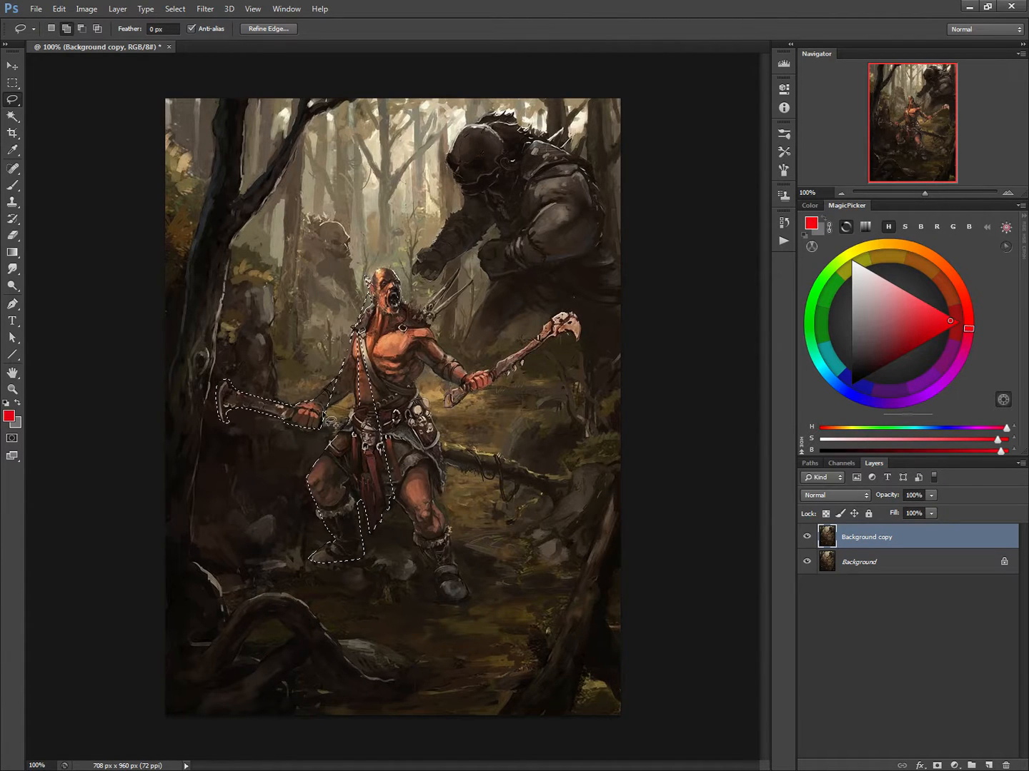
key("shift")
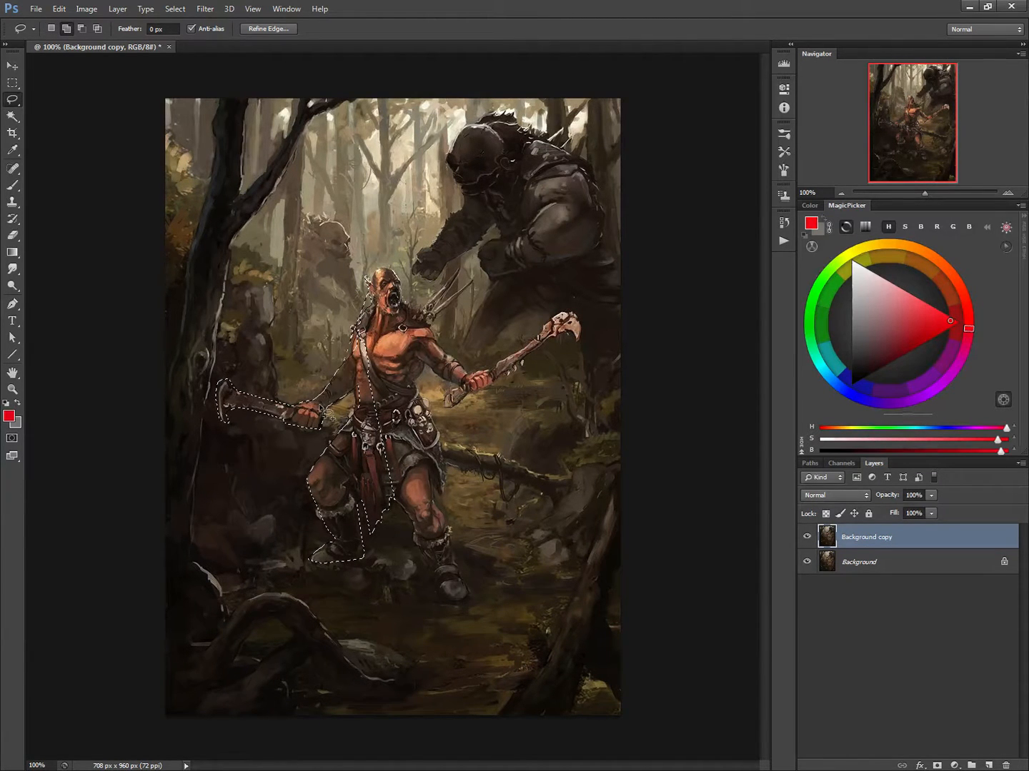
Subtract the gap between the sword arm and torso from the selection, and add the warrior's head.
key("alt")
mouse_move(336, 366)
left_mouse_down()
mouse_move(358, 334)
mouse_move(338, 343)
mouse_move(362, 353)
mouse_move(357, 372)
left_mouse_up()
key("shift")
key("alt")
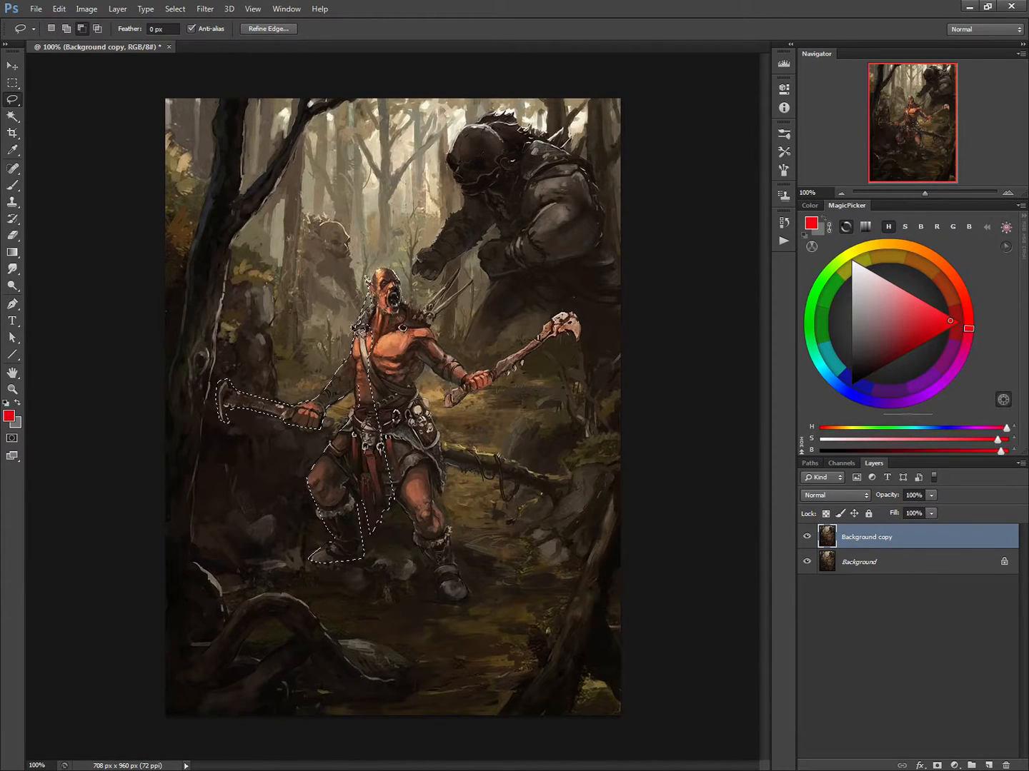
mouse_move(379, 310)
left_mouse_down()
mouse_move(358, 306)
mouse_move(398, 342)
mouse_move(367, 378)
mouse_move(373, 306)
left_mouse_up()
key("shift")
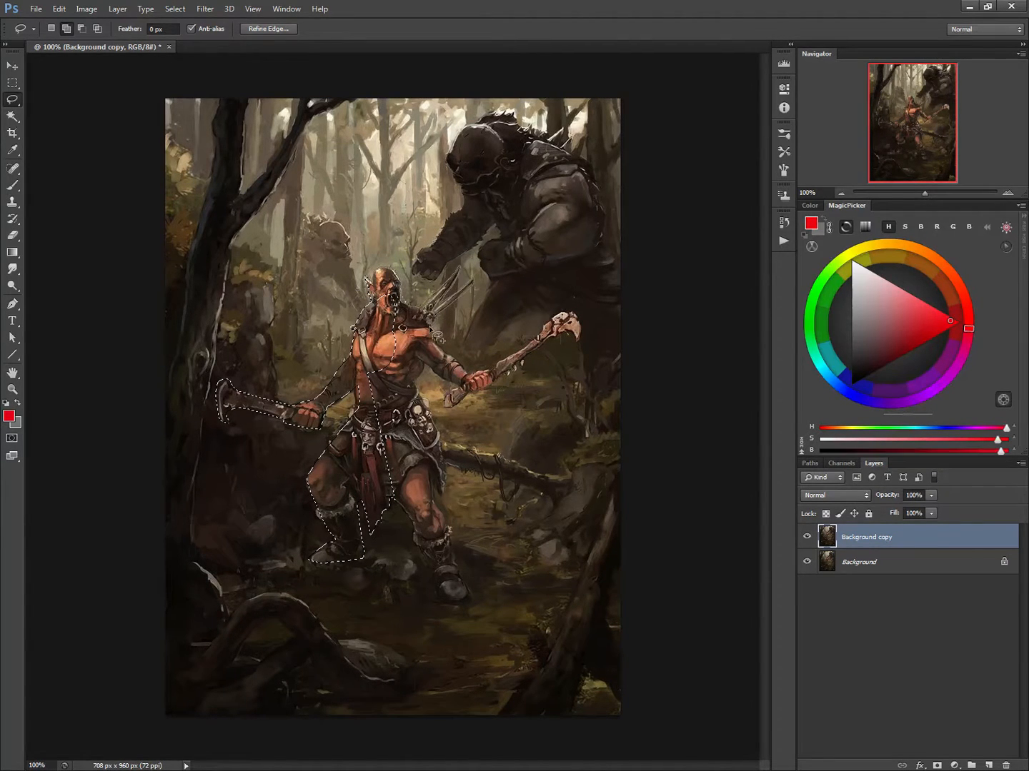
Extend the selection over the shoulder, arrows, belt, both legs and the arm holding the bone club.
mouse_move(443, 344)
left_mouse_down()
mouse_move(416, 388)
mouse_move(368, 400)
mouse_move(350, 350)
mouse_move(391, 450)
left_mouse_up()
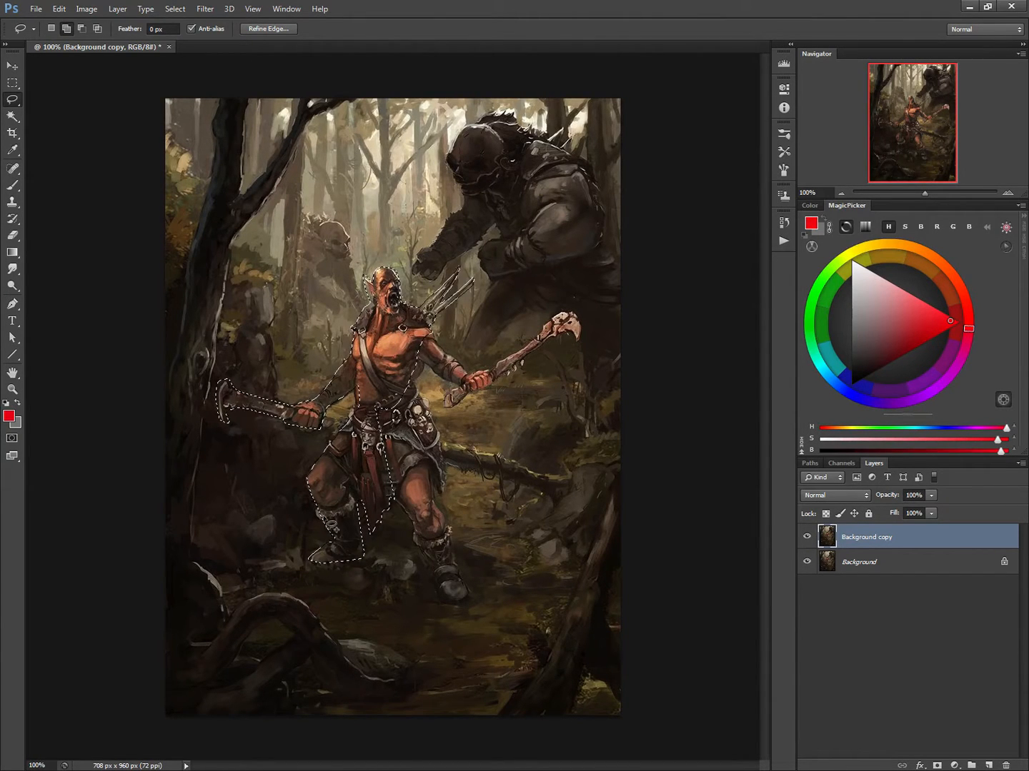
mouse_move(321, 562)
left_mouse_down()
mouse_move(334, 590)
mouse_move(429, 612)
mouse_move(470, 584)
mouse_move(407, 430)
left_mouse_up()
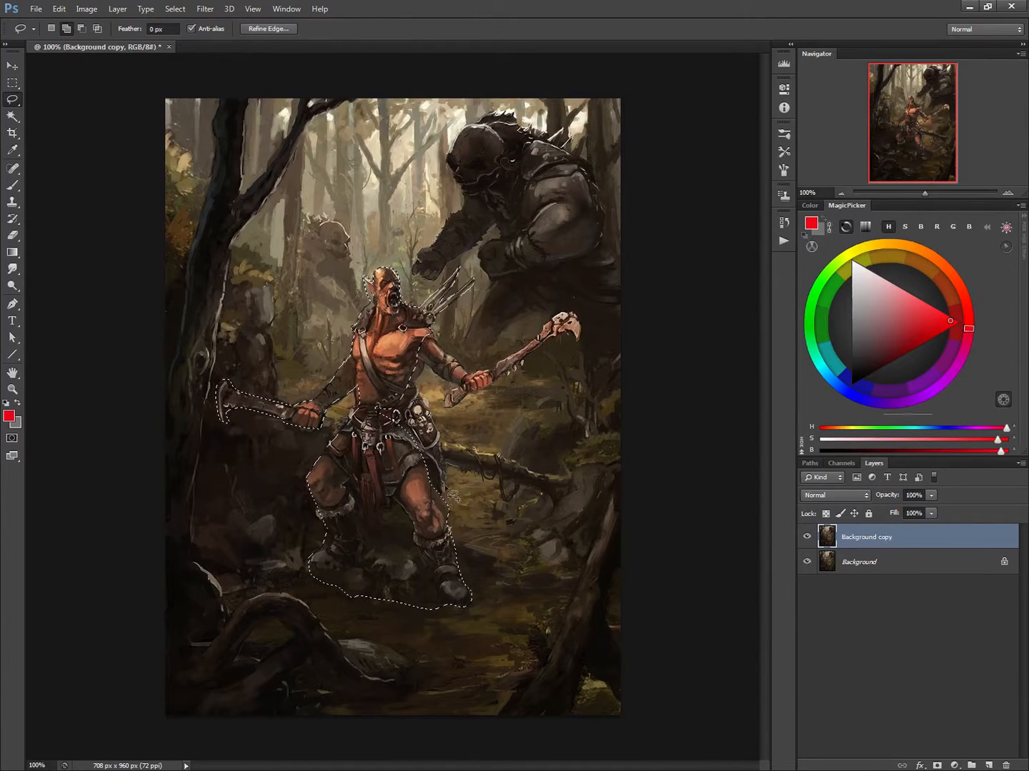
mouse_move(437, 516)
left_mouse_down()
mouse_move(450, 475)
mouse_move(431, 404)
mouse_move(377, 390)
mouse_move(368, 409)
mouse_move(419, 354)
mouse_move(396, 360)
mouse_move(435, 336)
mouse_move(468, 378)
mouse_move(464, 391)
mouse_move(413, 360)
mouse_move(421, 318)
left_mouse_up()
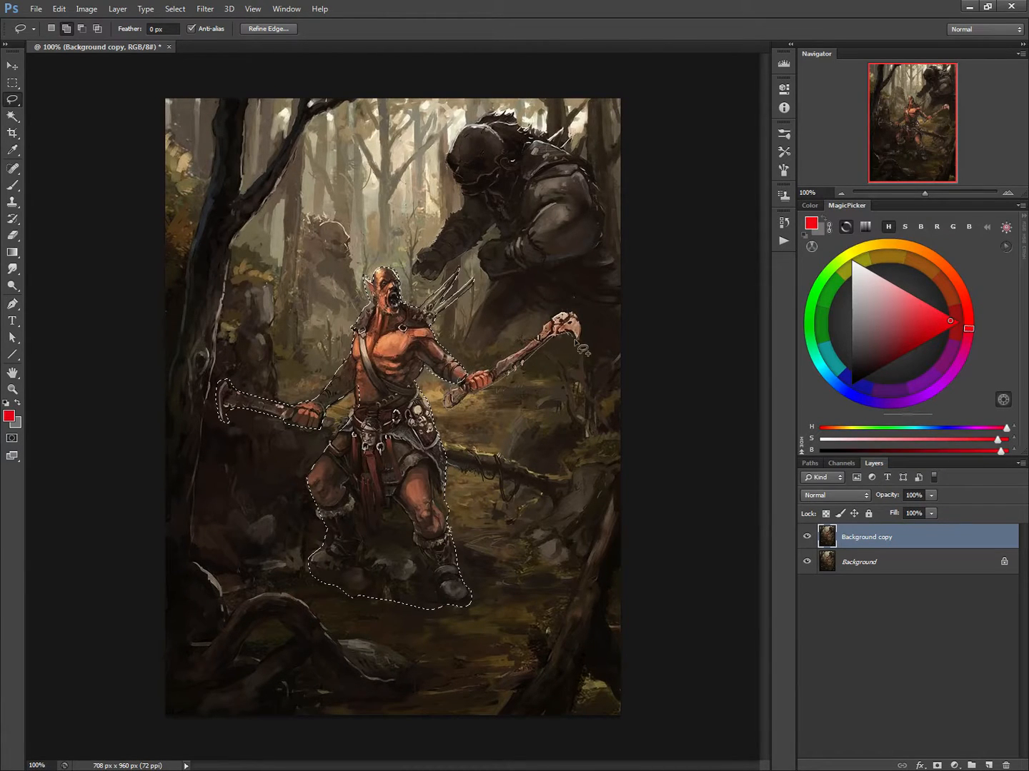
mouse_move(581, 318)
left_mouse_down()
mouse_move(536, 326)
mouse_move(498, 380)
mouse_move(467, 388)
mouse_move(463, 362)
mouse_move(477, 382)
left_mouse_up()
Cut the selected warrior onto a new layer and move it to the right of its original position.
right_click(391, 457)
left_click(428, 577)
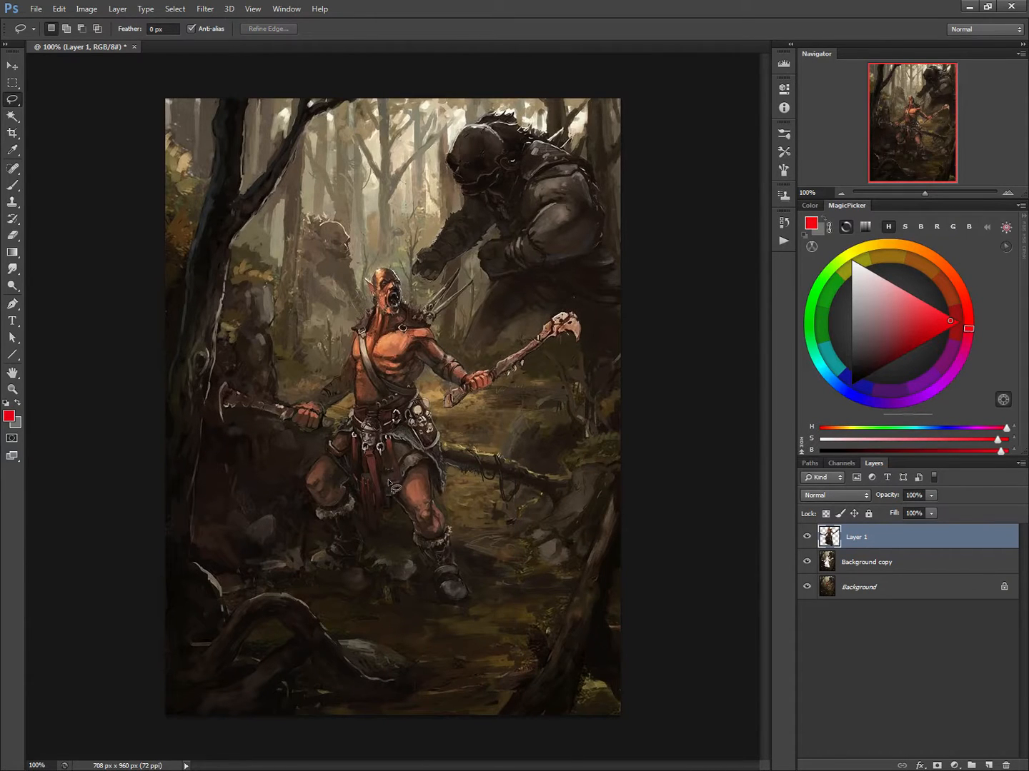
left_click_drag(384, 478, 433, 484)
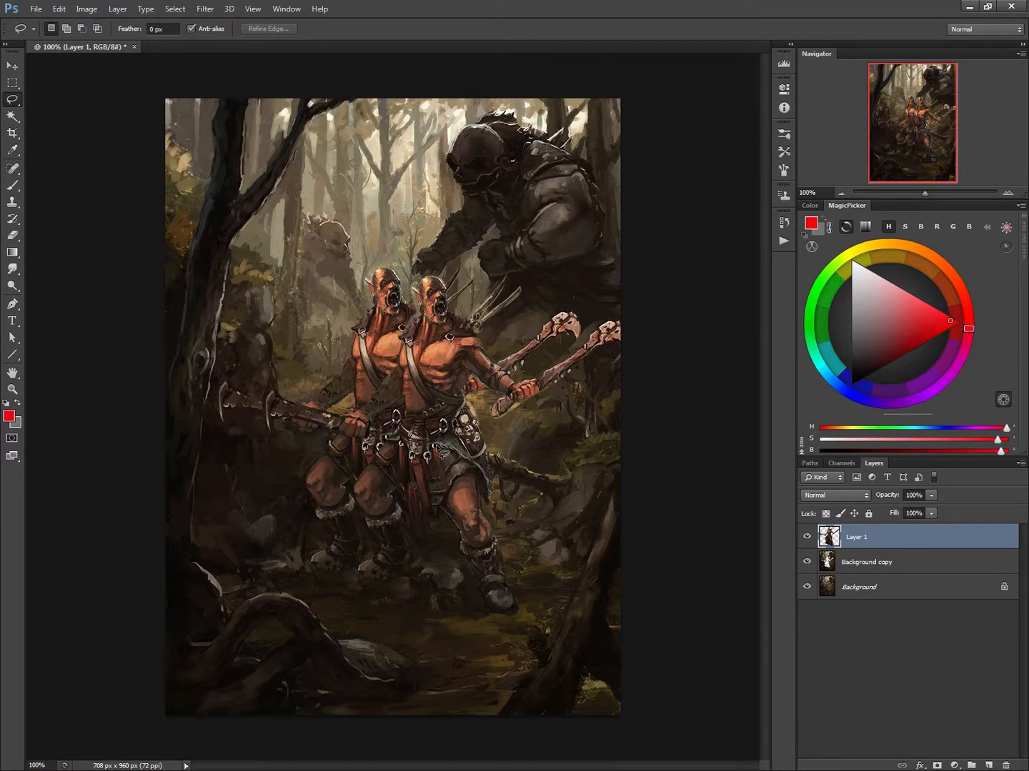
Hide the Background layer to expose the cut-out hole, and shift the warrior slightly back to the left.
key("b")
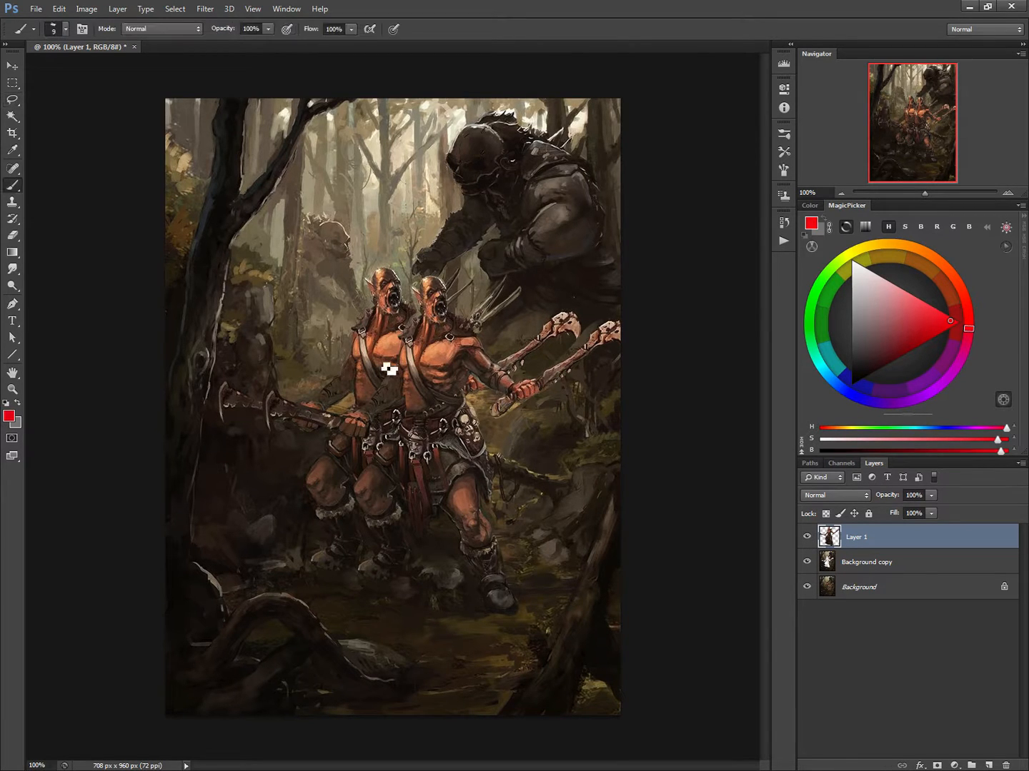
left_click(805, 541)
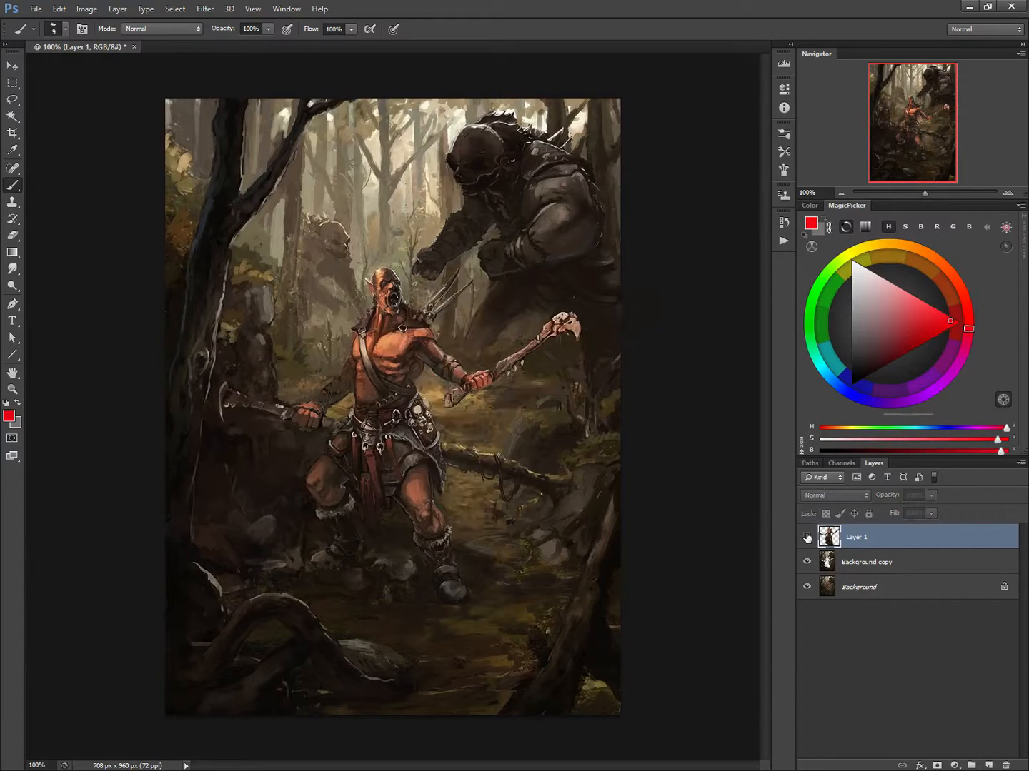
left_click(807, 539)
left_click(806, 587)
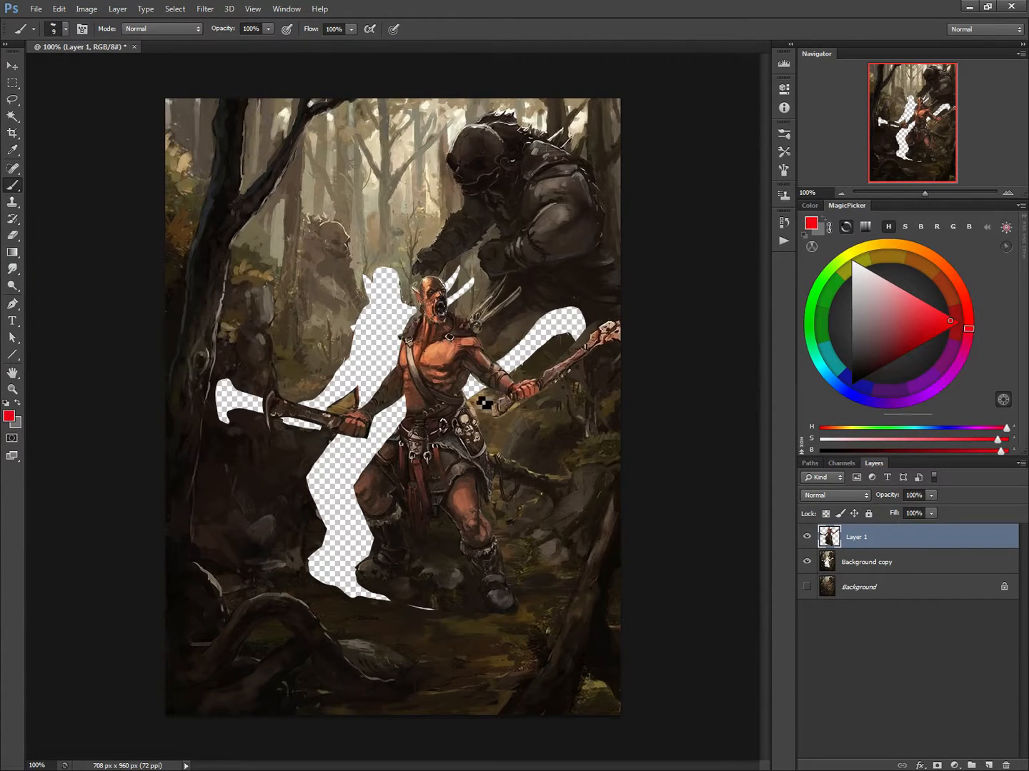
left_click_drag(435, 424, 415, 422)
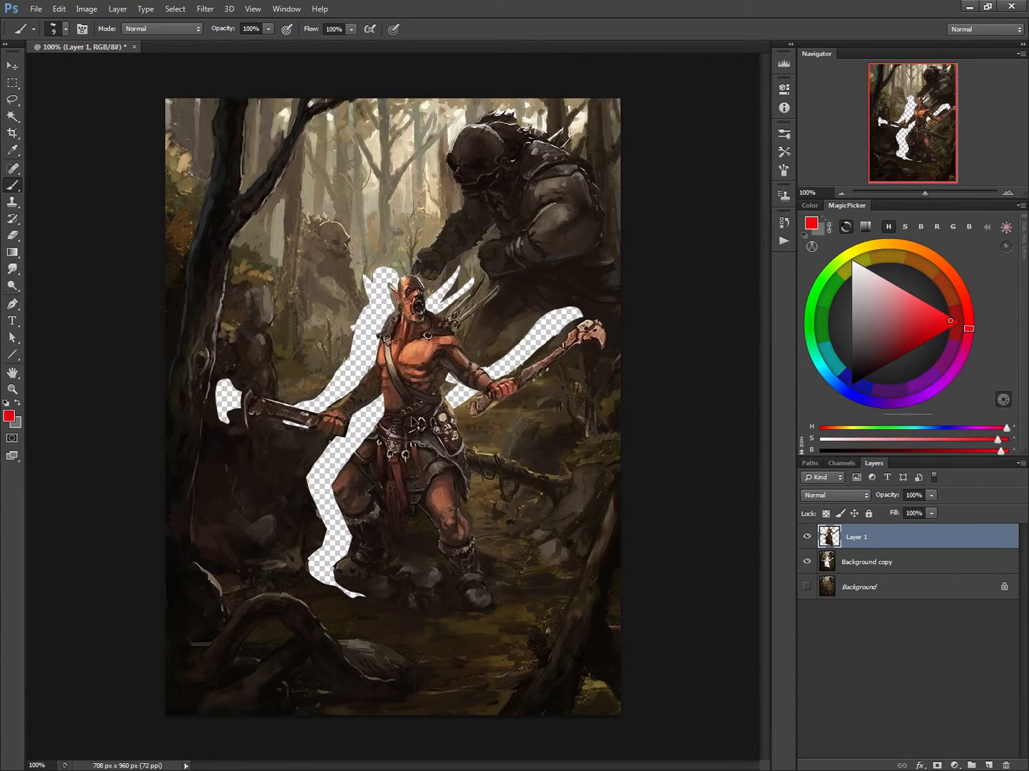
Lasso the bone club with its hand, rotate it nearly upright and reposition it at the wrist, then deselect.
left_click(14, 99)
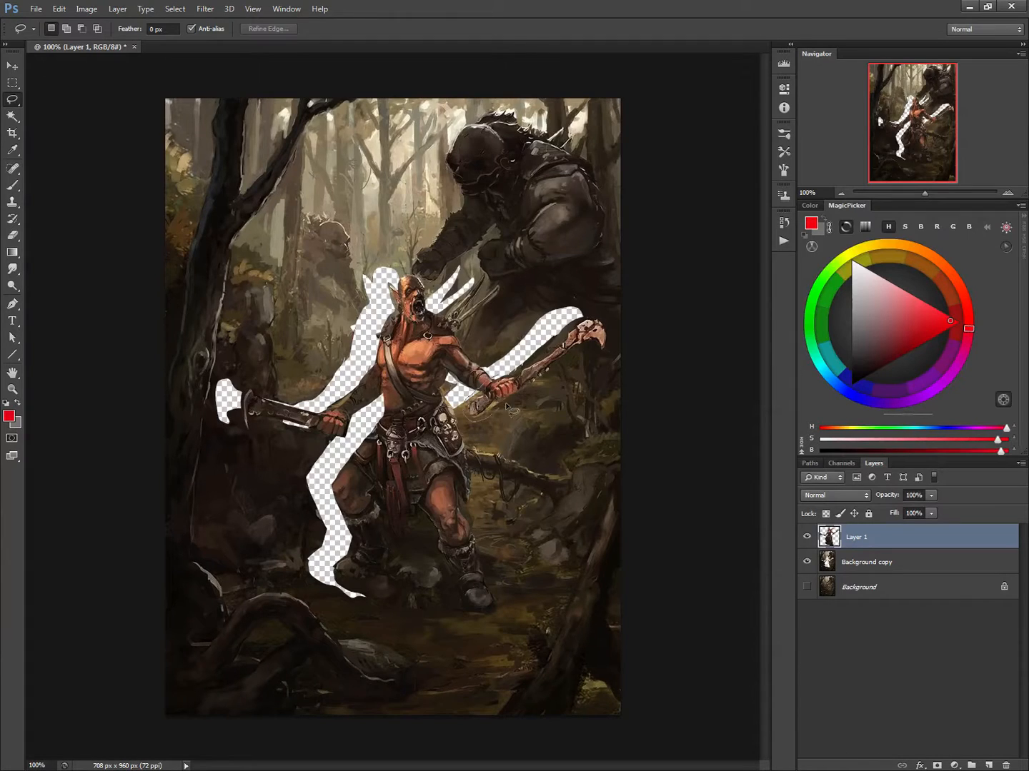
mouse_move(509, 408)
left_mouse_down()
mouse_move(612, 351)
mouse_move(605, 313)
mouse_move(513, 352)
left_mouse_up()
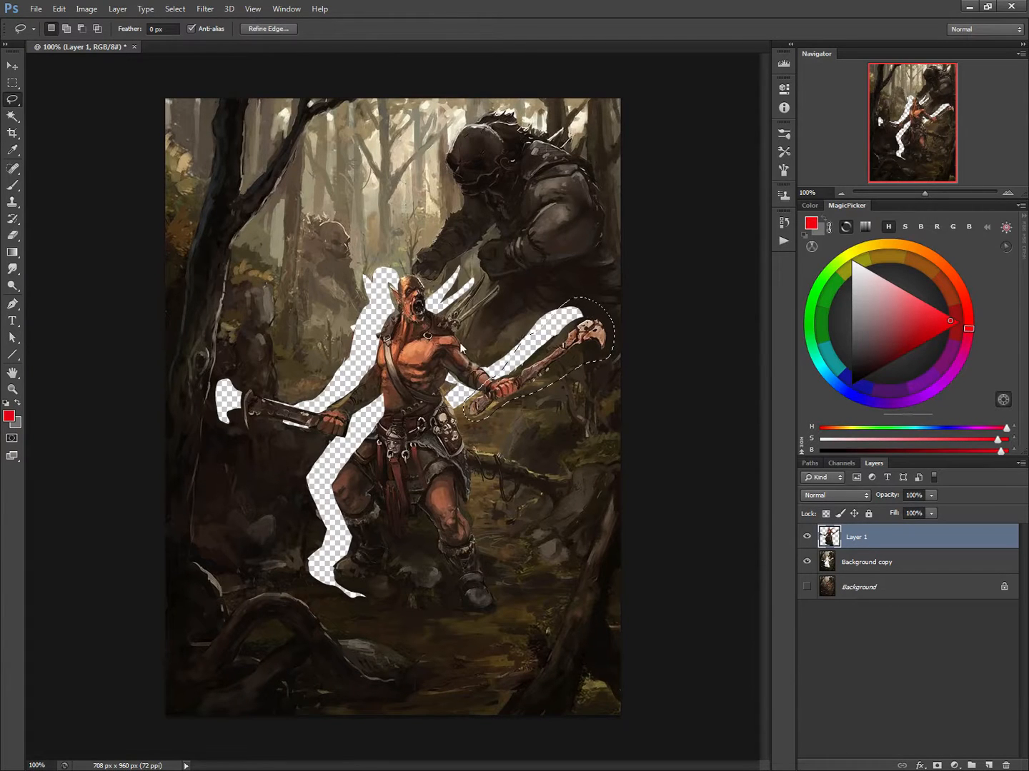
key("ctrl+t")
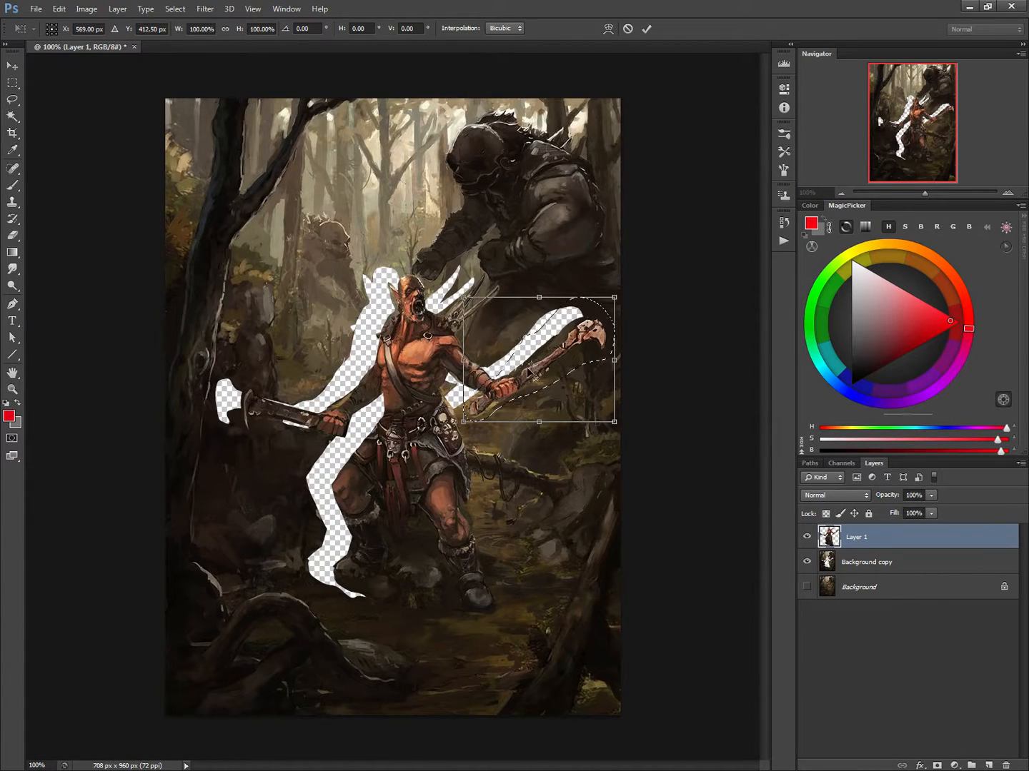
left_click_drag(498, 388, 496, 390)
left_click_drag(420, 339, 413, 415)
mouse_move(501, 392)
left_mouse_down()
mouse_move(504, 384)
mouse_move(496, 407)
left_mouse_up()
key("Return")
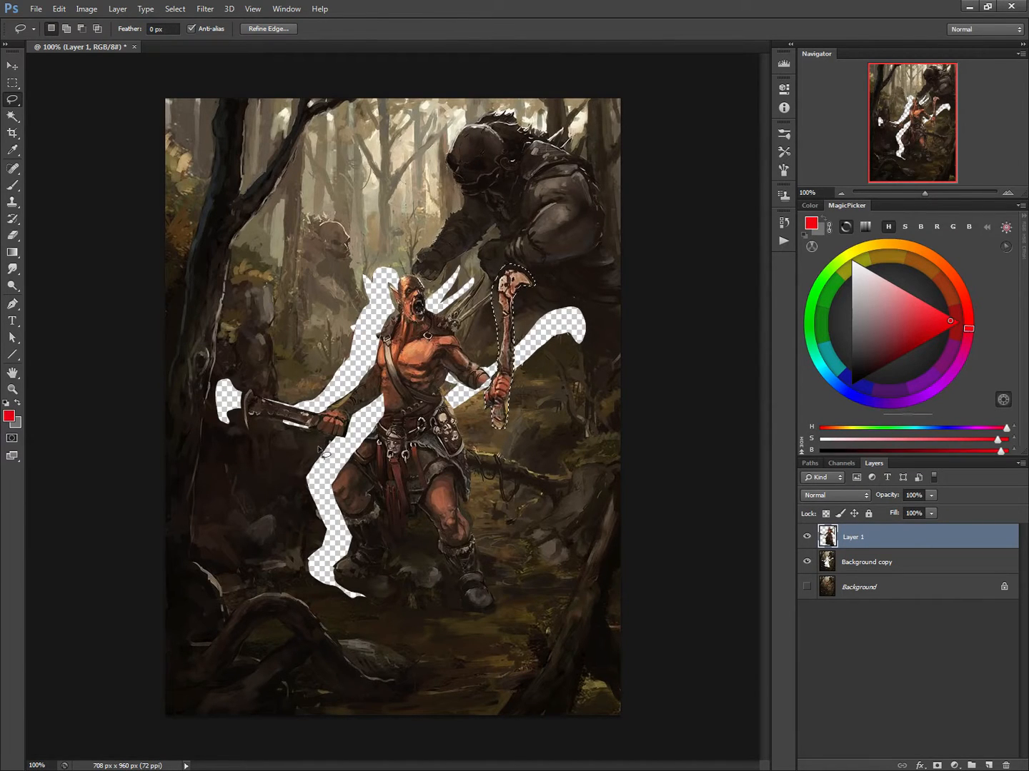
key("ctrl+d")
Lasso the sword with its hand, rotate it about 31 degrees so the blade points upward, then deselect.
mouse_move(271, 435)
left_mouse_down()
mouse_move(265, 368)
mouse_move(316, 424)
mouse_move(343, 432)
mouse_move(270, 431)
mouse_move(338, 416)
left_mouse_up()
key("ctrl+t")
mouse_move(324, 467)
left_mouse_down()
mouse_move(271, 394)
mouse_move(277, 442)
left_mouse_up()
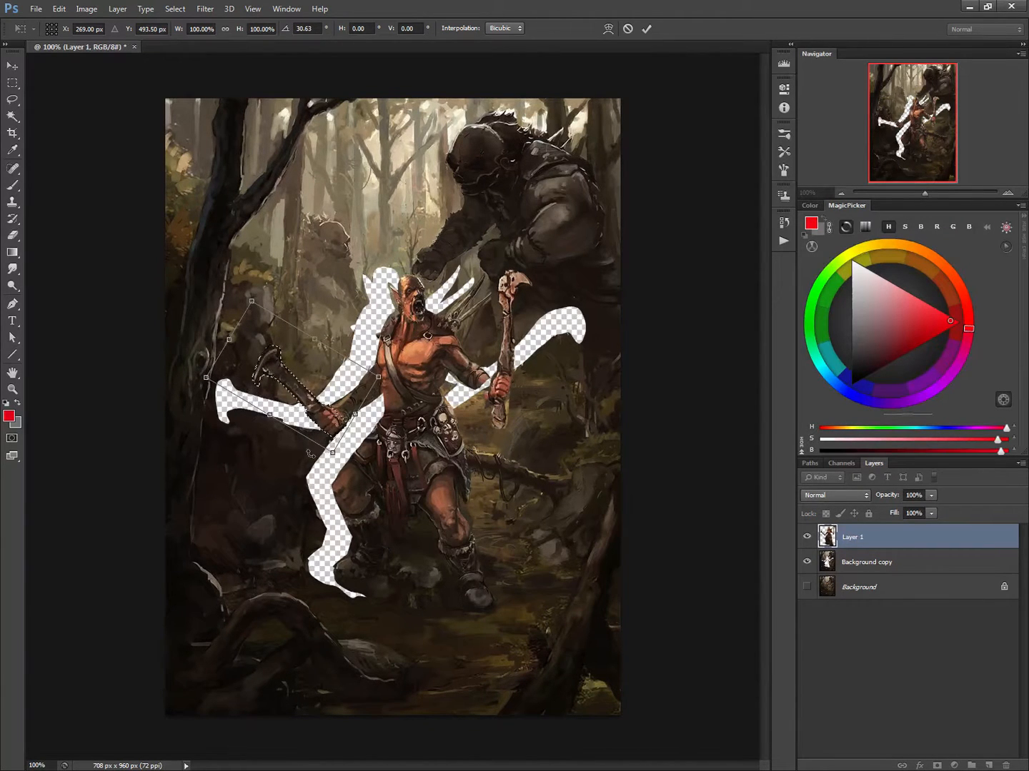
key("Return")
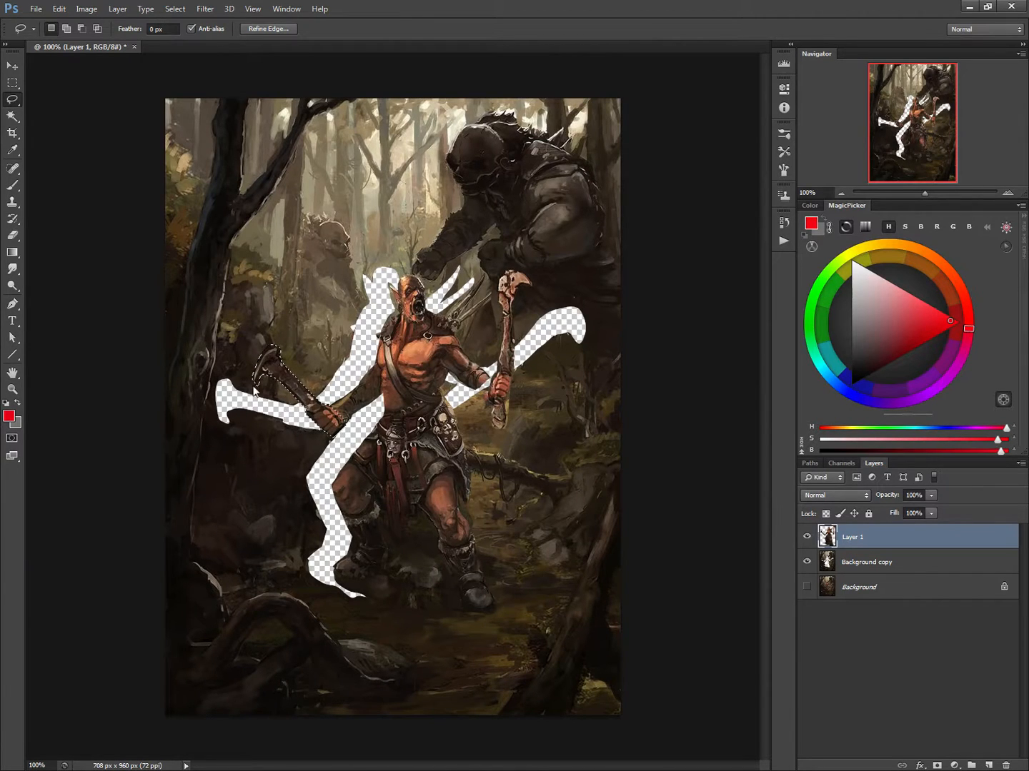
key("ctrl+d")
Sample a dark brown near the leg, enlarge the brush, and add a new layer named Layer 2 above Background copy.
key("b")
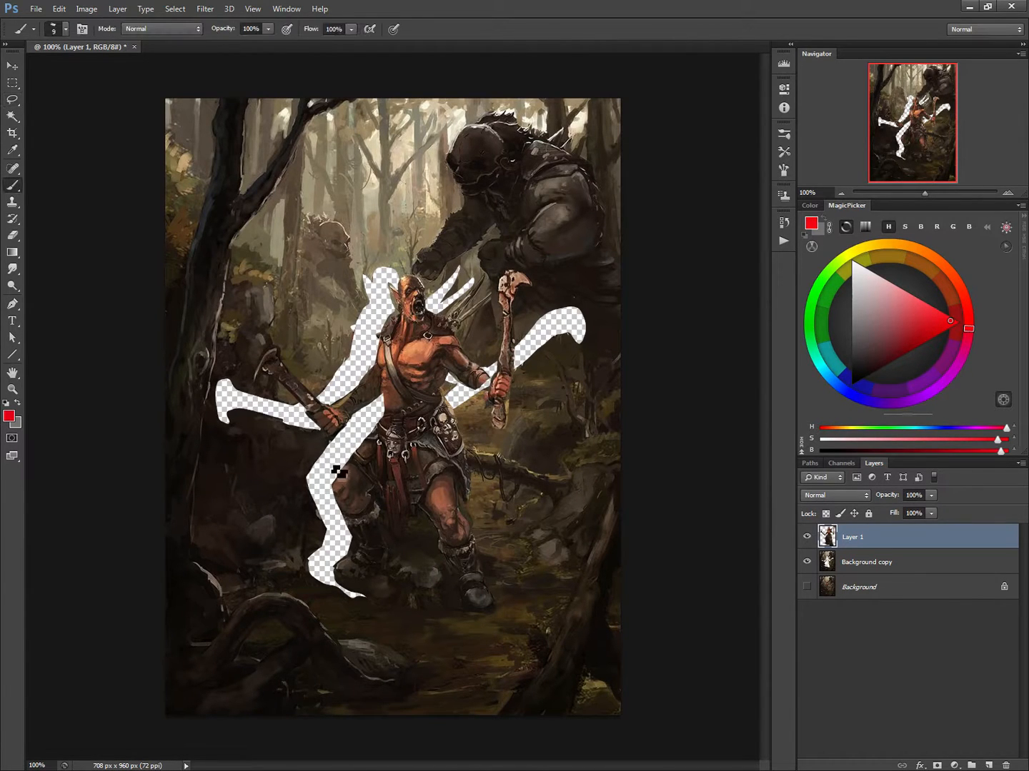
left_click(314, 525, "alt")
key("bracketright")
key("bracketright")
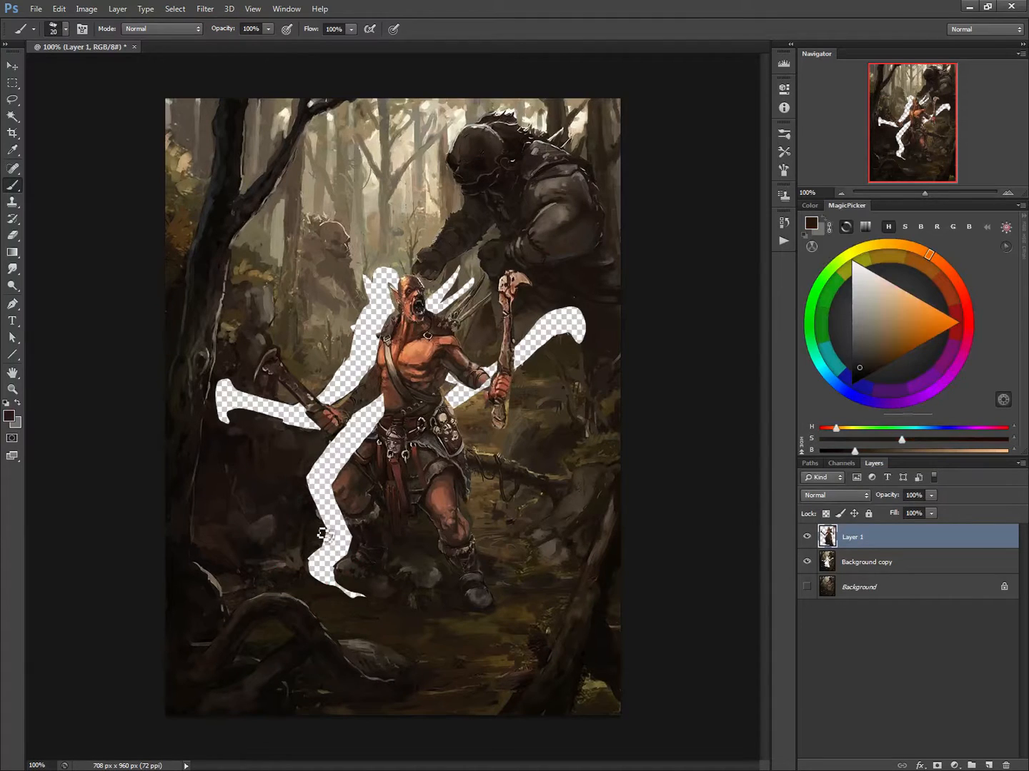
left_click(826, 562)
key("ctrl+shift+n")
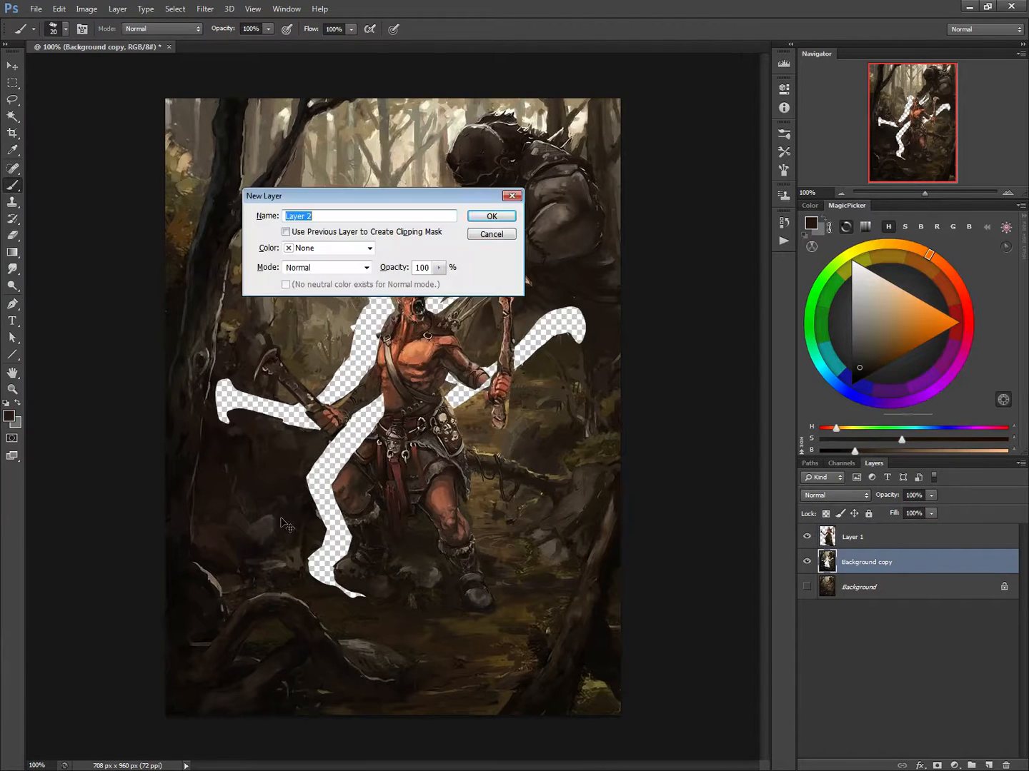
left_click(488, 214)
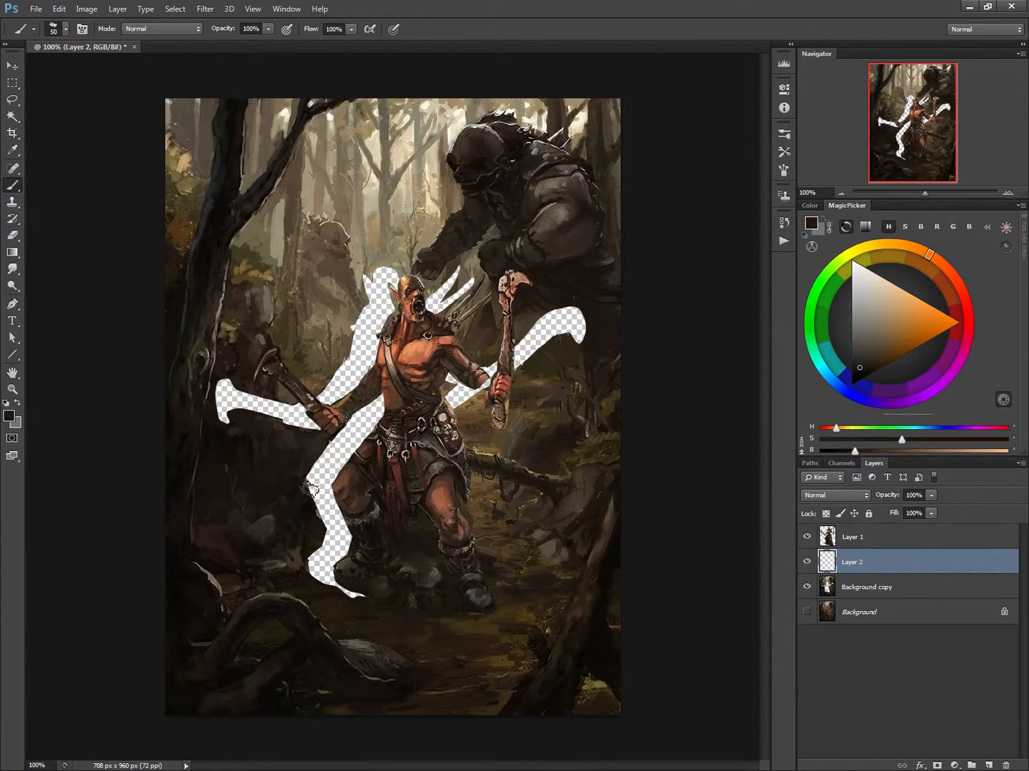
Paint over the exposed gap beside the warrior's bent leg and waist with dark browns sampled from the surroundings.
mouse_move(309, 489)
left_mouse_down()
mouse_move(334, 535)
mouse_move(307, 554)
left_mouse_up()
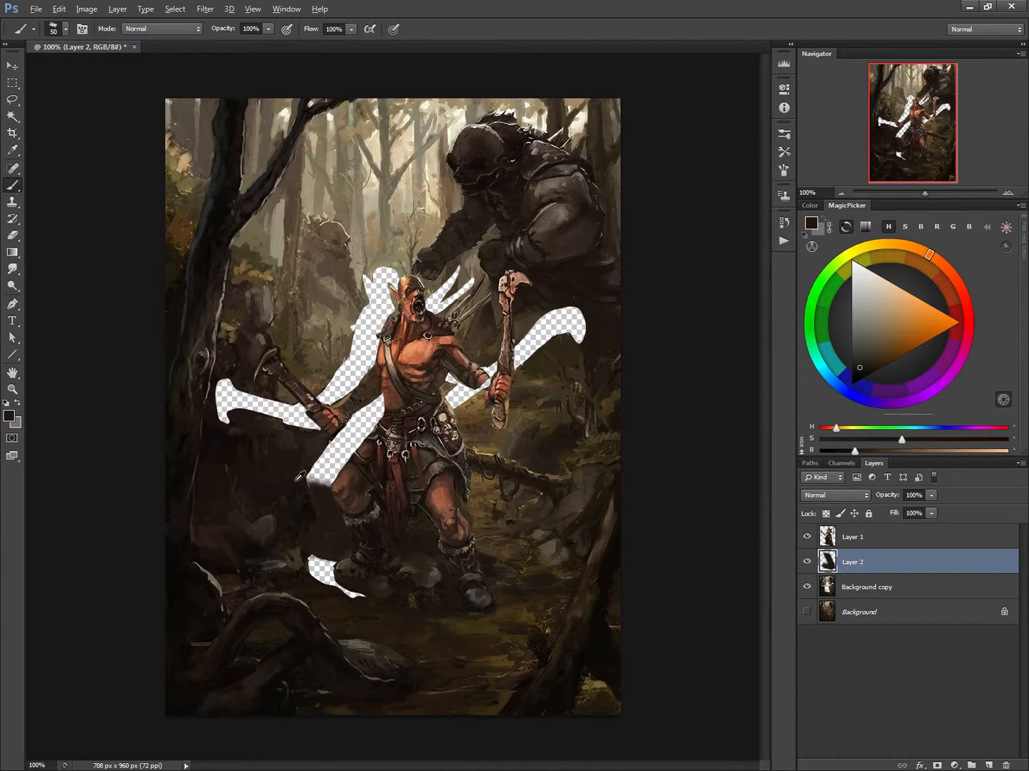
left_click(316, 445, "alt")
mouse_move(317, 445)
left_mouse_down()
mouse_move(321, 474)
mouse_move(312, 490)
mouse_move(330, 463)
mouse_move(305, 463)
left_mouse_up()
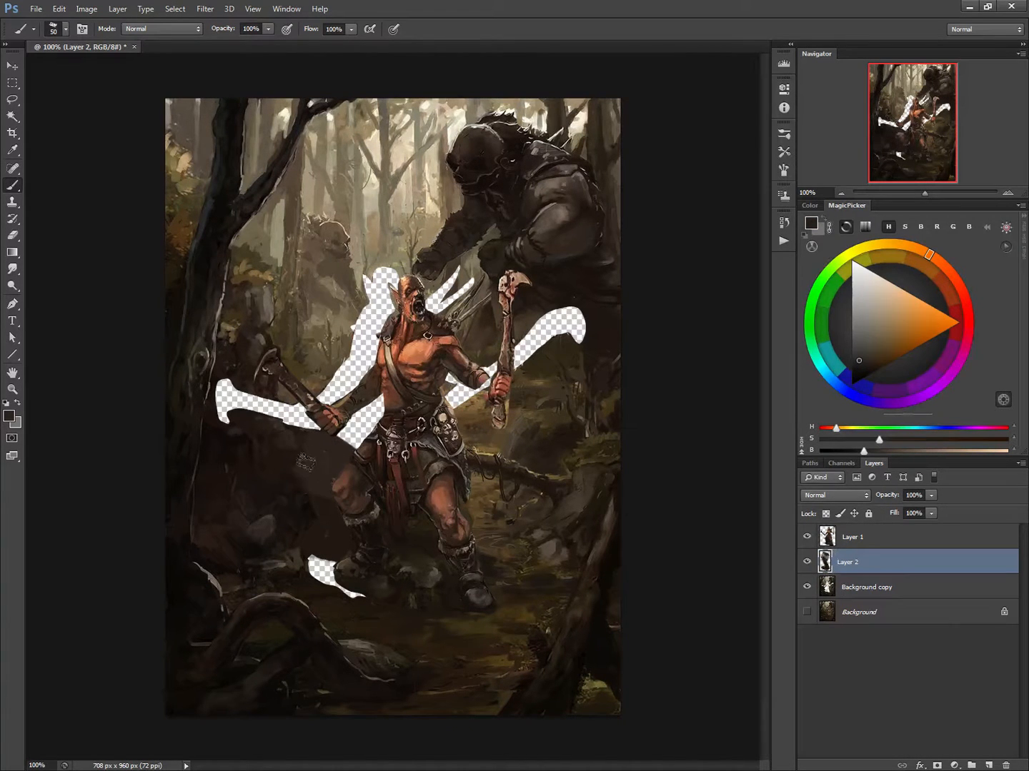
left_click(375, 405, "alt")
left_click(477, 401, "alt")
mouse_move(378, 410)
left_mouse_down()
mouse_move(342, 437)
mouse_move(465, 416)
mouse_move(340, 402)
mouse_move(504, 423)
mouse_move(360, 414)
mouse_move(332, 434)
mouse_move(369, 400)
mouse_move(391, 386)
left_mouse_up()
left_click(418, 418, "alt")
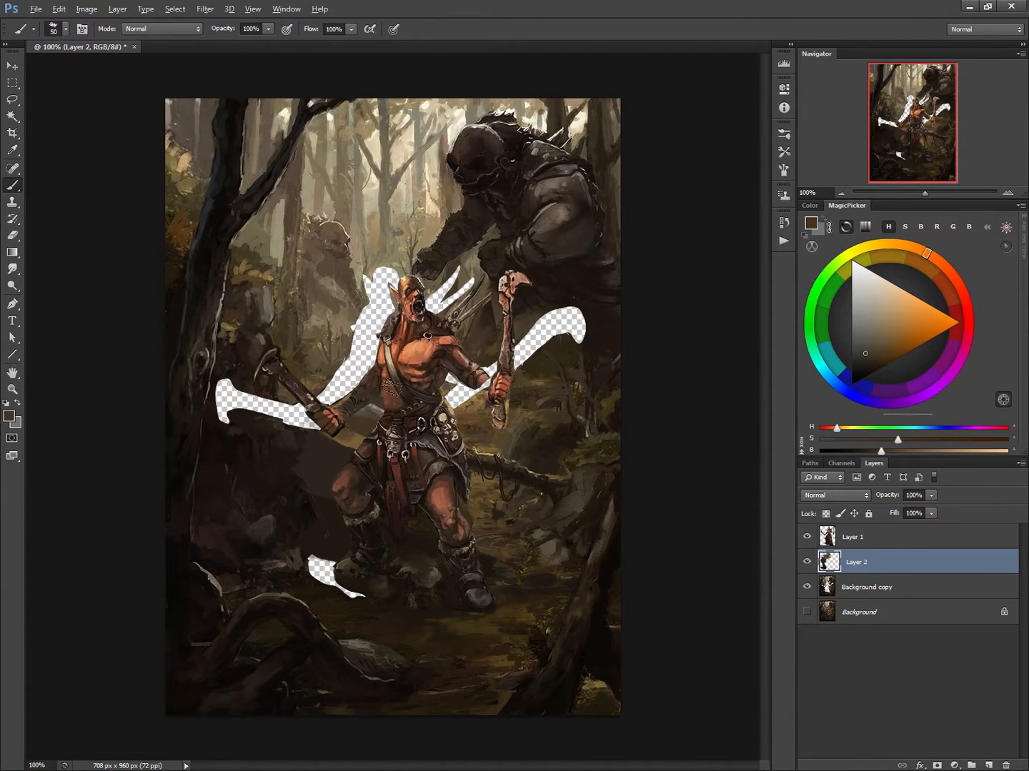
Cover the curved gap below the giant with dark olive-brown tones sampled from the nearby forest.
left_click(554, 353, "alt")
mouse_move(554, 353)
left_mouse_down()
mouse_move(518, 328)
mouse_move(564, 314)
mouse_move(596, 332)
mouse_move(543, 304)
mouse_move(583, 352)
left_mouse_up()
left_click(593, 336, "alt")
left_click(555, 346, "alt")
left_click(593, 315, "alt")
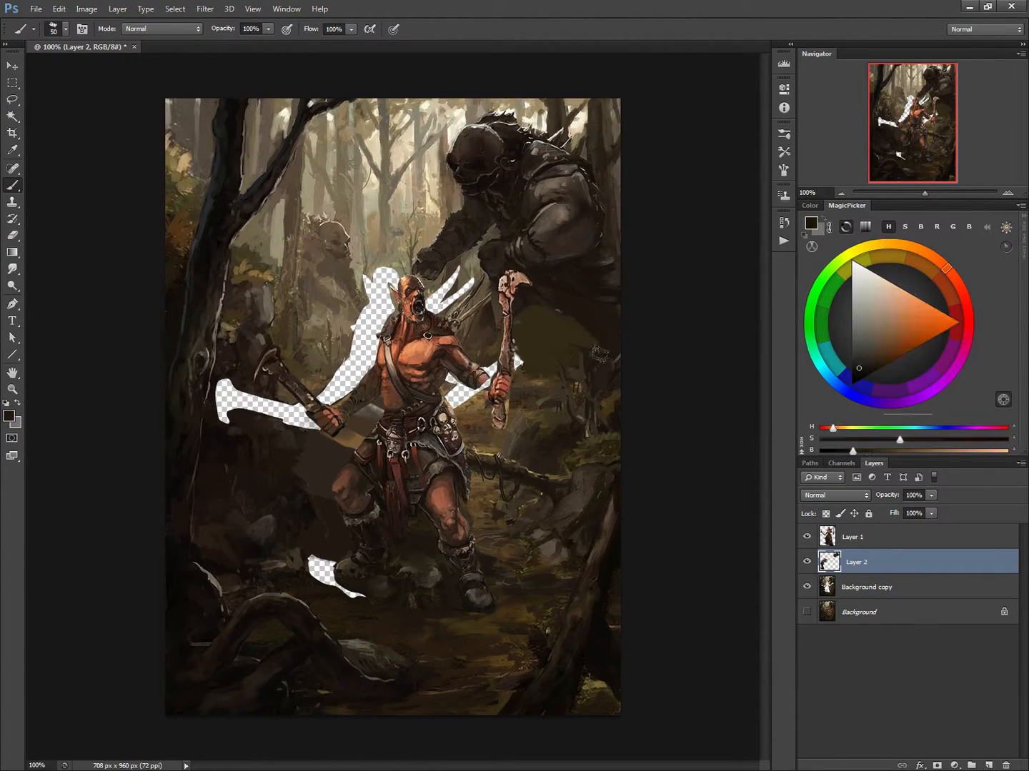
left_click(539, 345, "alt")
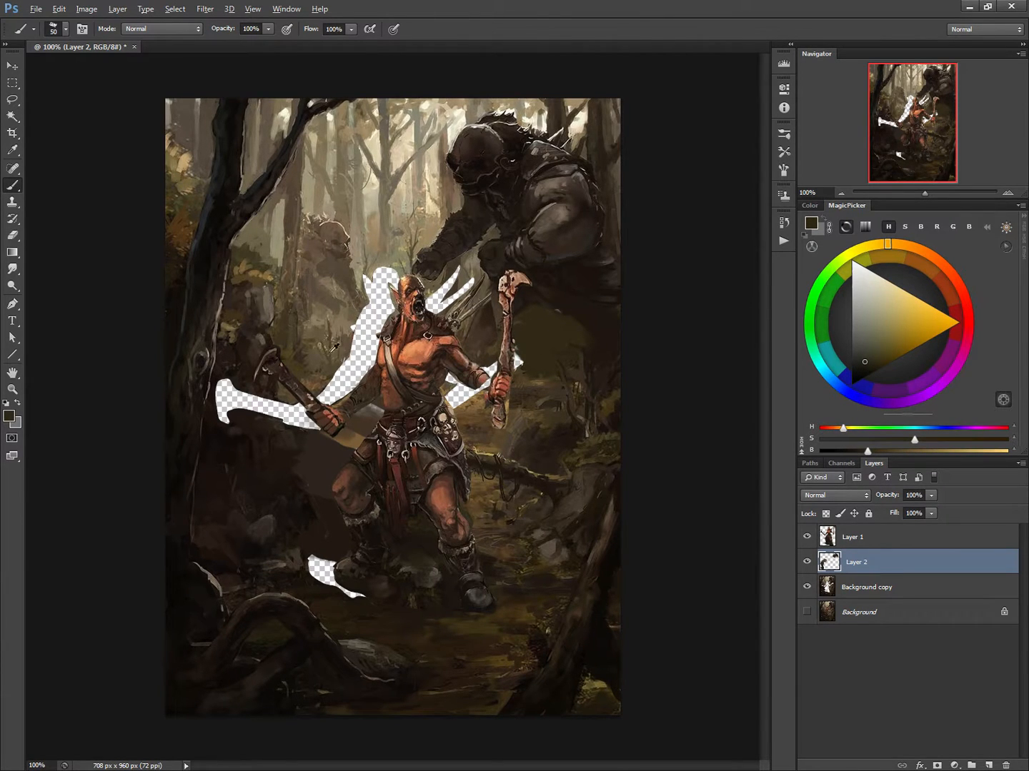
Fill the gaps around the warrior's head with sampled pale green and grey-brown background tones.
left_click(400, 257, "alt")
mouse_move(392, 266)
left_mouse_down()
mouse_move(385, 293)
mouse_move(367, 288)
mouse_move(371, 269)
mouse_move(369, 323)
left_mouse_up()
left_click(461, 278, "alt")
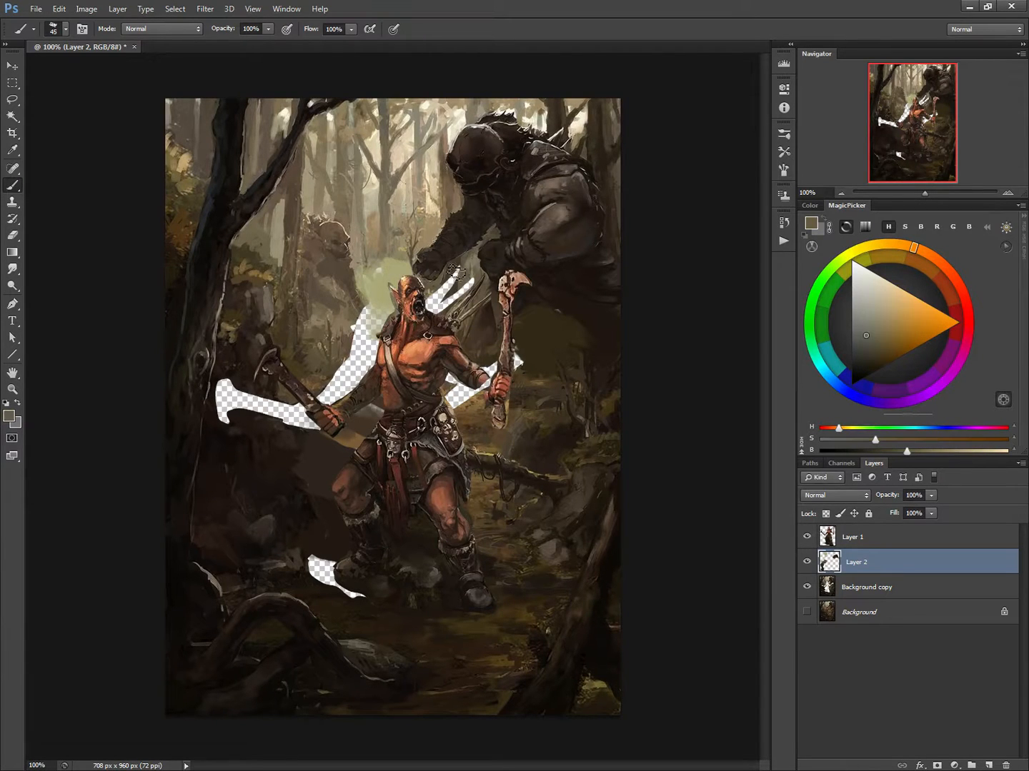
mouse_move(466, 271)
left_mouse_down()
mouse_move(436, 306)
mouse_move(422, 307)
mouse_move(455, 299)
left_mouse_up()
key("bracketleft")
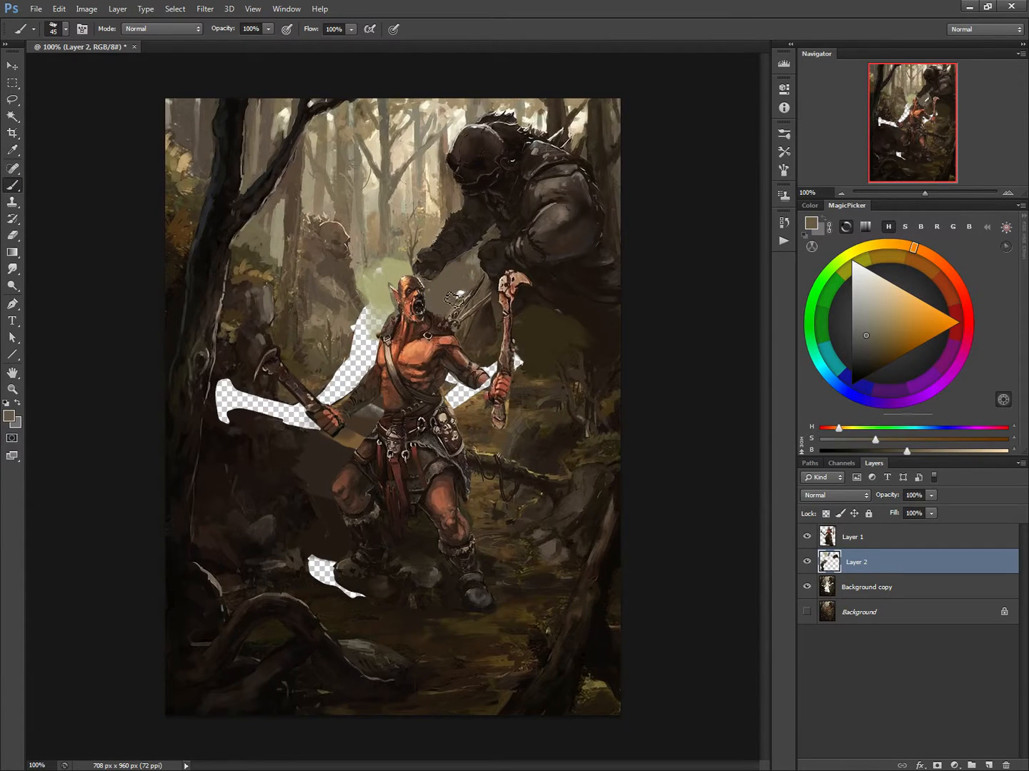
Cover the gap beside the warrior's torso and the one near the dark tree with sampled browns, reducing the brush to 25.
left_click(337, 335, "alt")
mouse_move(346, 307)
left_mouse_down()
mouse_move(361, 366)
mouse_move(336, 351)
mouse_move(348, 378)
mouse_move(324, 401)
mouse_move(267, 403)
mouse_move(269, 419)
mouse_move(245, 400)
mouse_move(262, 420)
mouse_move(231, 411)
mouse_move(230, 423)
mouse_move(207, 418)
left_mouse_up()
left_click(270, 420, "alt")
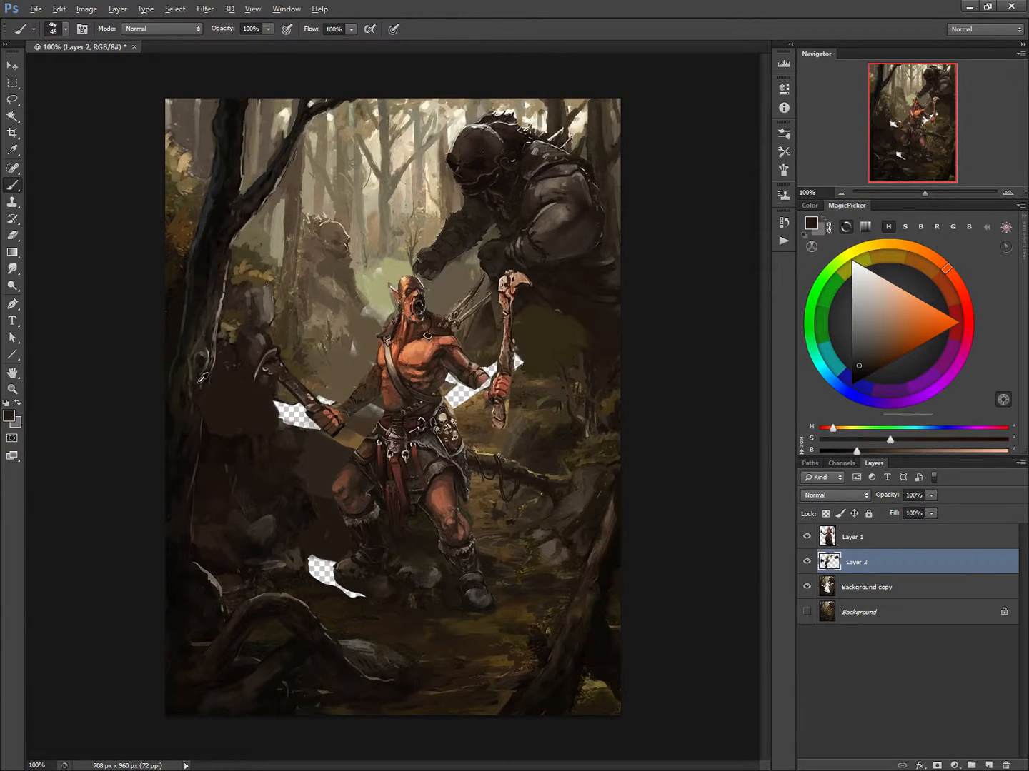
left_click(202, 379, "alt")
key("bracketleft")
key("bracketleft")
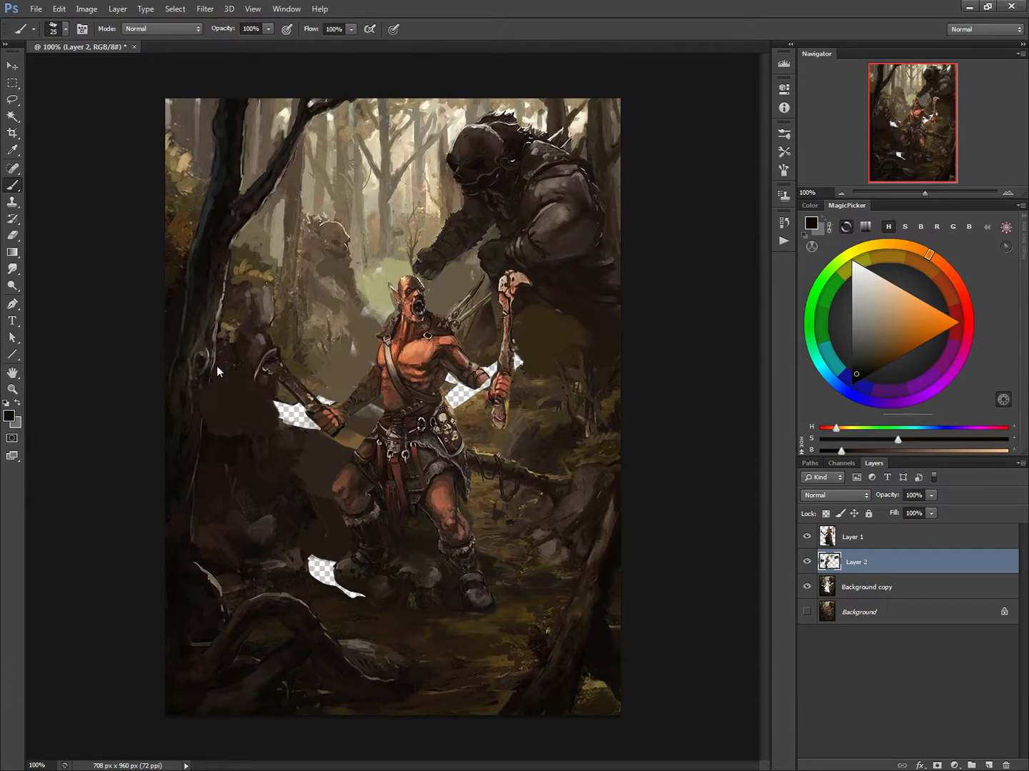
key("e")
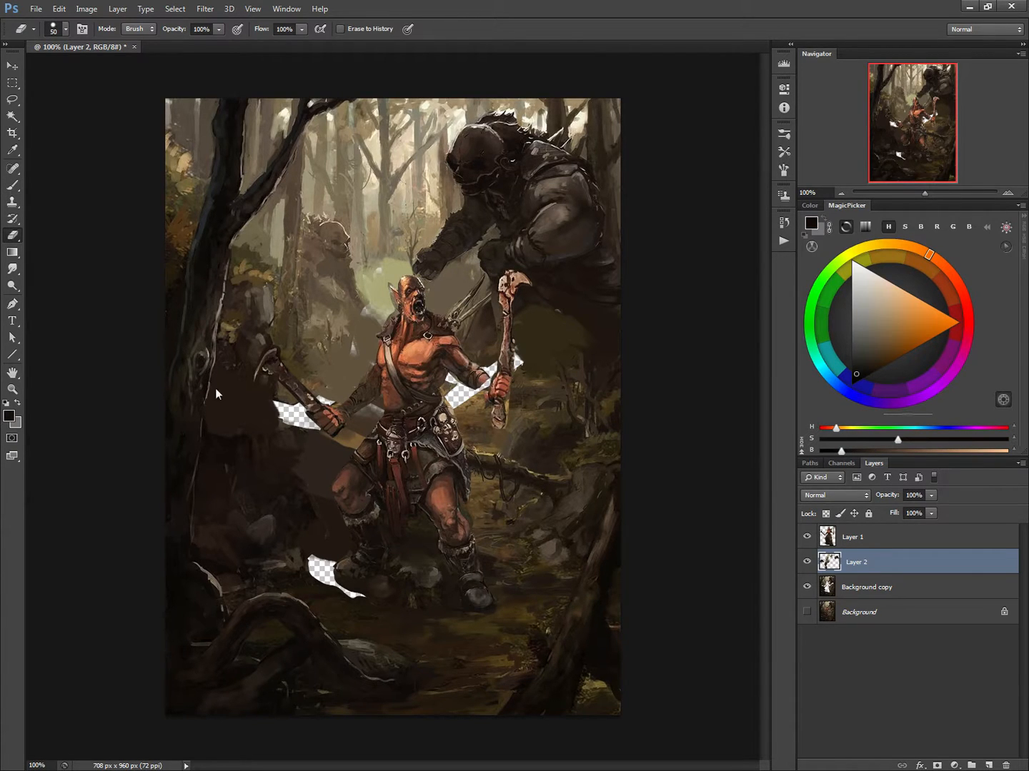
key("b")
Paint sampled ochre and brown over the remaining gap under the weapon near the dark tree and around its forearm.
left_click(321, 384, "alt")
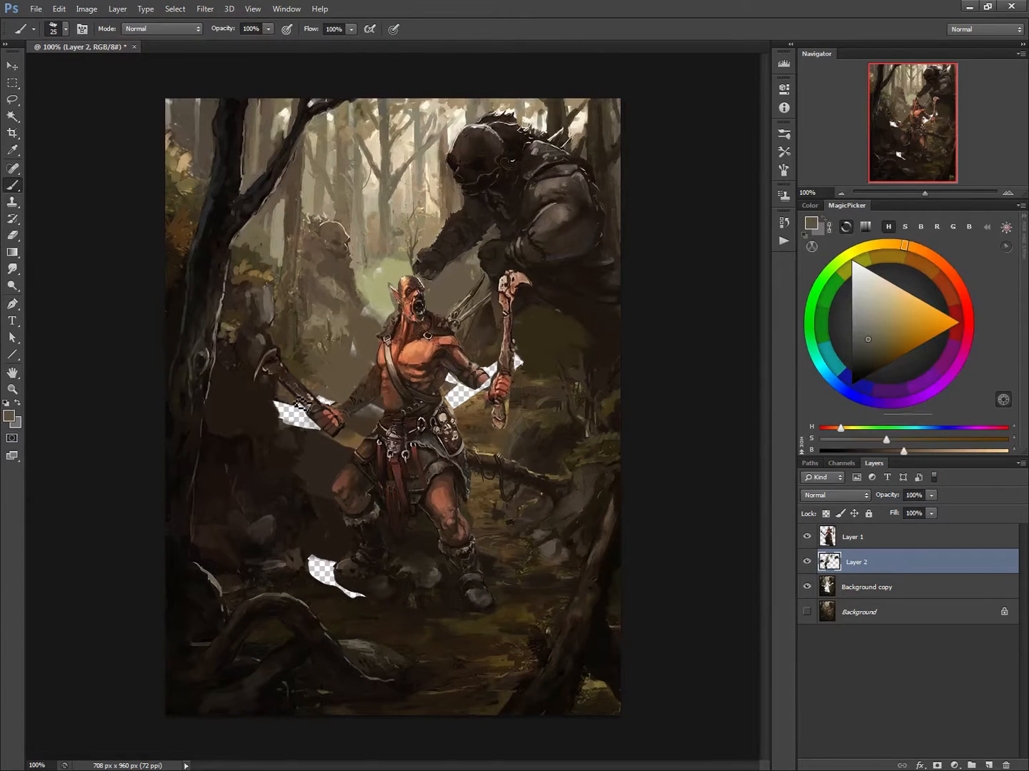
left_click(342, 442, "alt")
mouse_move(291, 405)
left_mouse_down()
mouse_move(294, 440)
mouse_move(280, 422)
left_mouse_up()
left_click(365, 420, "alt")
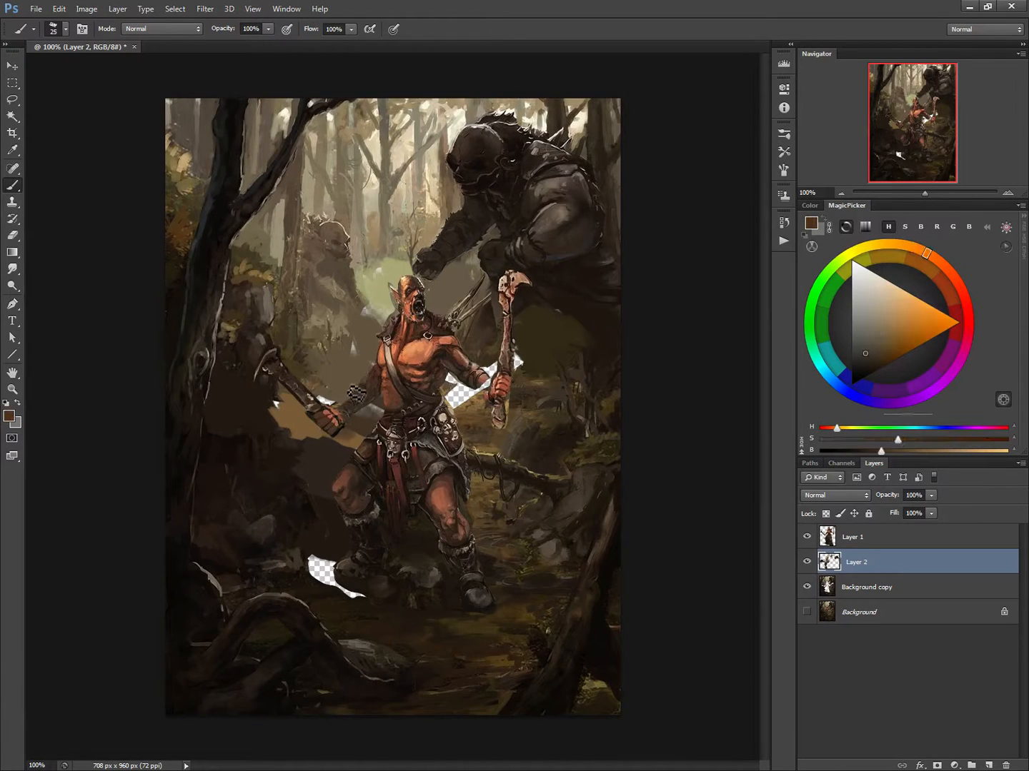
left_click_drag(356, 395, 306, 403)
mouse_move(360, 452)
left_mouse_down()
mouse_move(323, 435)
mouse_move(296, 436)
mouse_move(327, 423)
left_mouse_up()
left_click(288, 407, "alt")
key("bracketright")
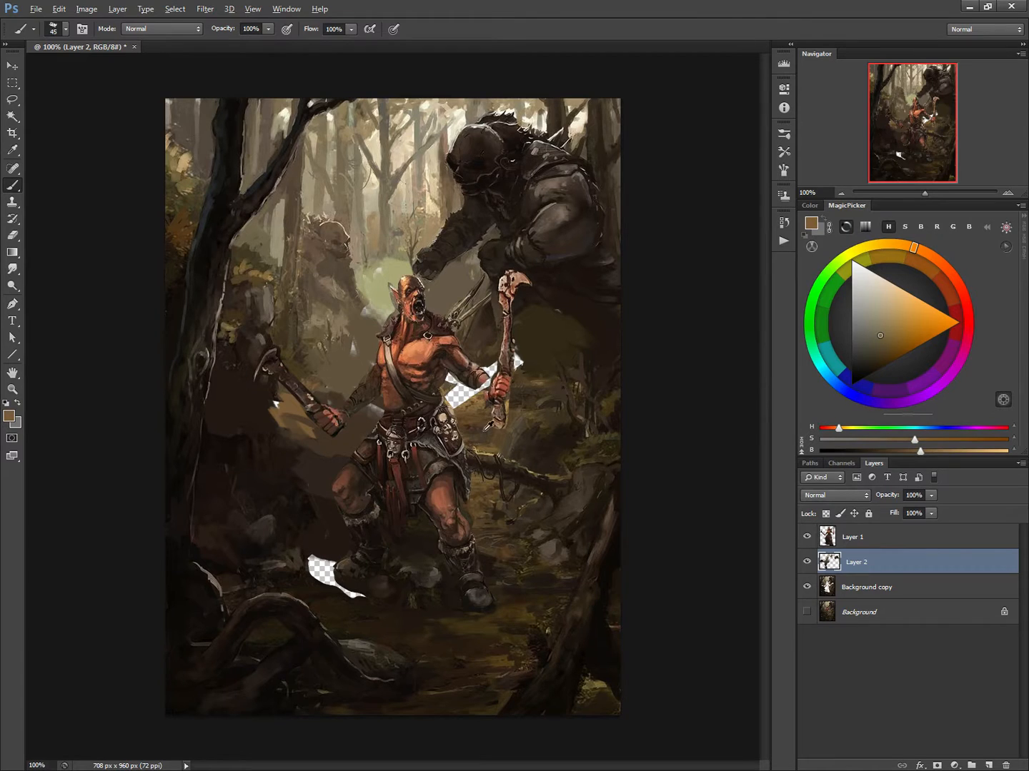
Fill the last gaps, between the torso and upright club with brown and near the rear foot with dark brown.
left_click(377, 402, "alt")
mouse_move(438, 395)
left_mouse_down()
mouse_move(527, 364)
mouse_move(440, 378)
left_mouse_up()
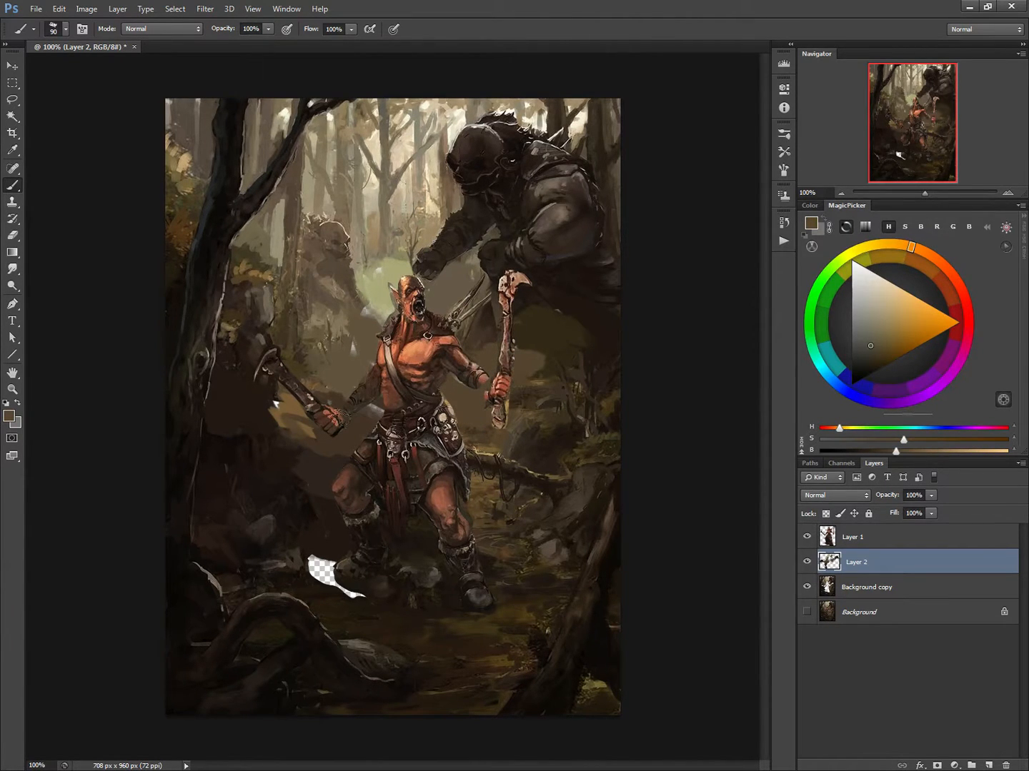
left_click(318, 547, "alt")
mouse_move(307, 564)
left_mouse_down()
mouse_move(343, 582)
mouse_move(312, 550)
left_mouse_up()
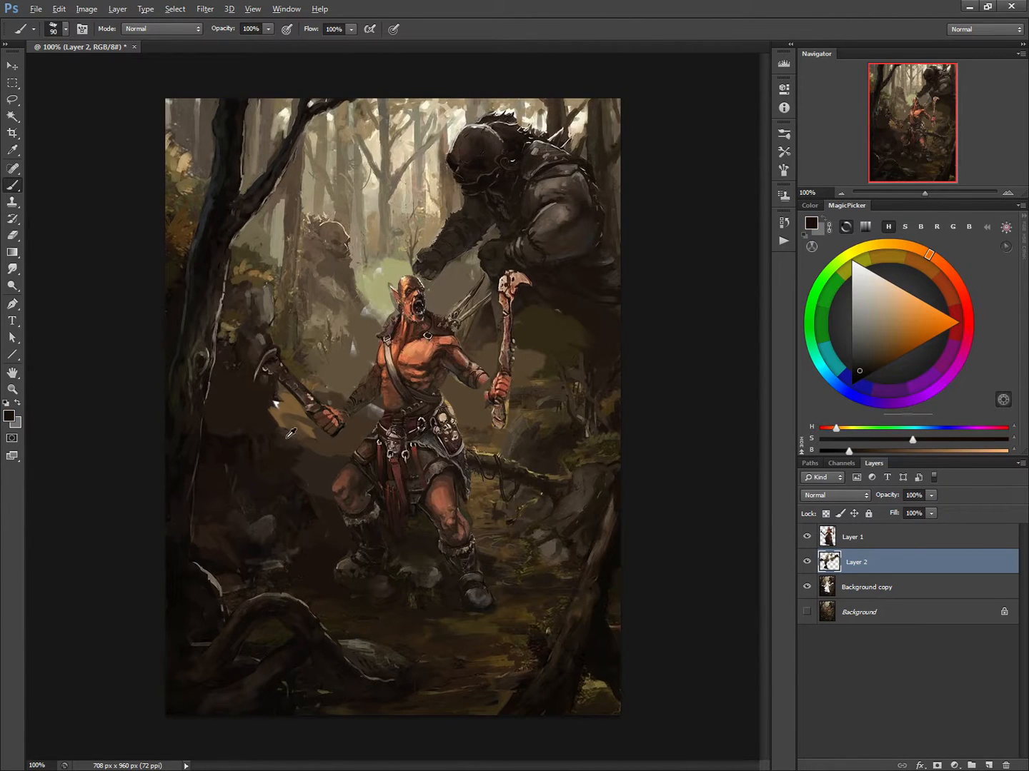
Extend ochre ground behind the weapon near the dark tree, brushing over the dark rocks and foliage there.
left_click(308, 450, "alt")
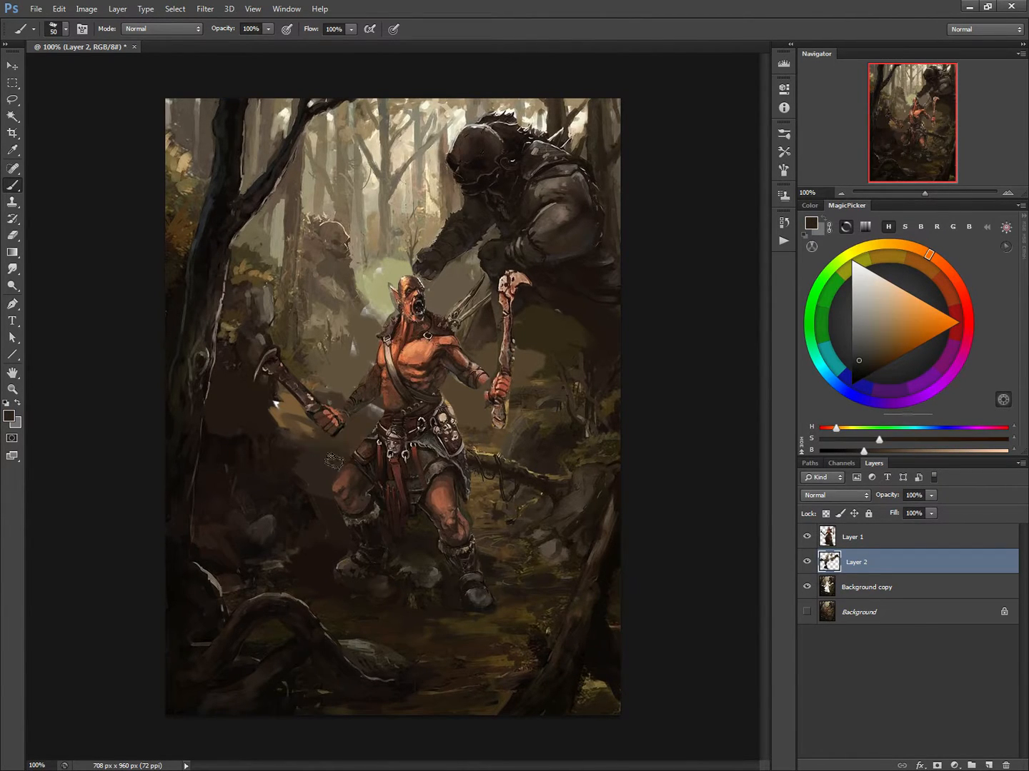
left_click(280, 403, "alt")
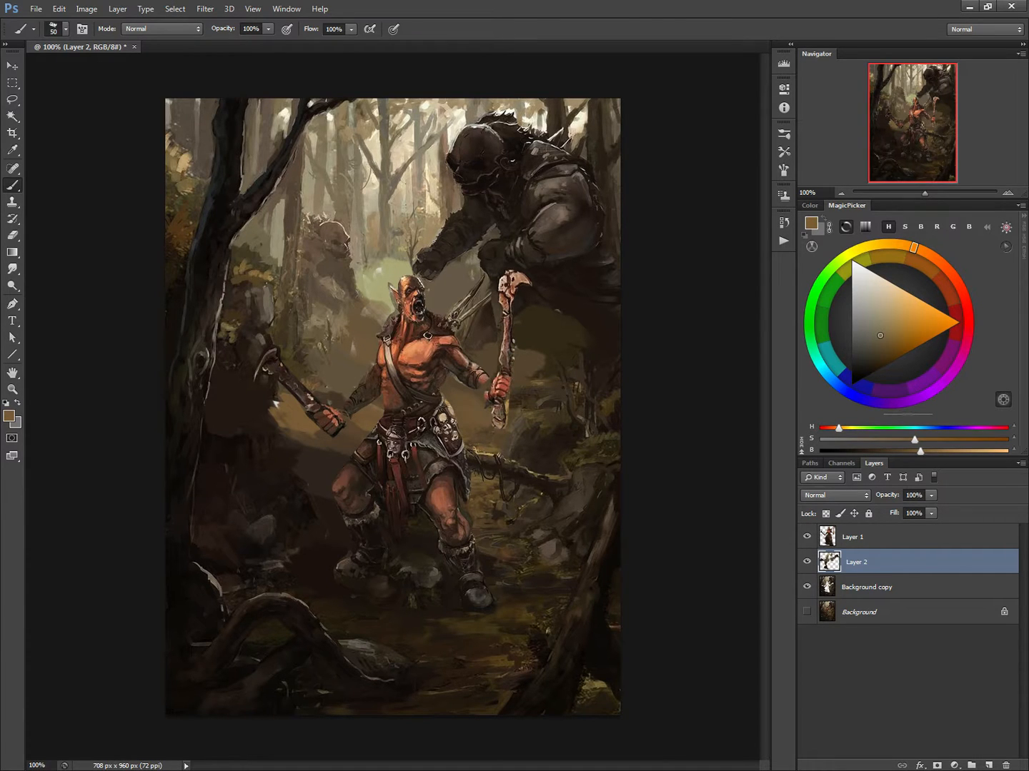
mouse_move(321, 451)
left_mouse_down()
mouse_move(325, 481)
mouse_move(334, 457)
mouse_move(332, 478)
mouse_move(304, 480)
mouse_move(298, 457)
mouse_move(353, 455)
mouse_move(302, 506)
left_mouse_up()
mouse_move(285, 455)
left_mouse_down()
mouse_move(278, 392)
mouse_move(248, 349)
mouse_move(273, 341)
mouse_move(252, 383)
mouse_move(279, 416)
mouse_move(245, 360)
mouse_move(270, 339)
mouse_move(255, 357)
mouse_move(253, 395)
mouse_move(225, 350)
mouse_move(264, 318)
left_mouse_up()
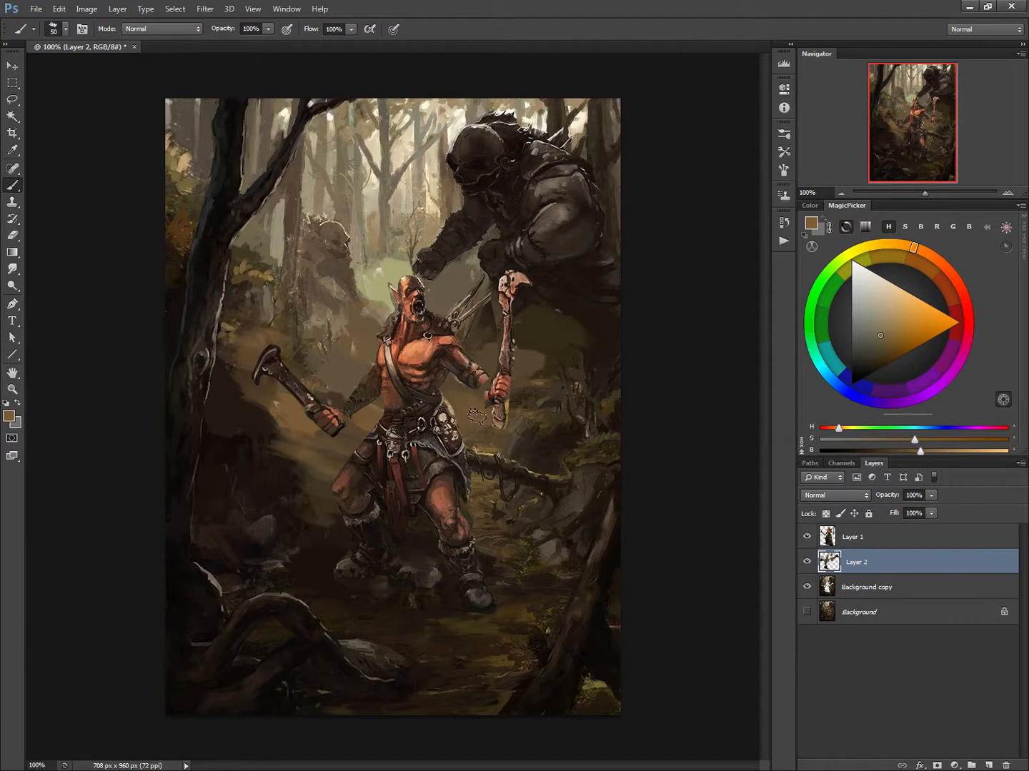
left_click(289, 415, "alt")
left_click_drag(258, 401, 275, 418)
Paint out the fallen branch beside the warrior's hip with sampled ground brown and dark rock tones.
left_click(501, 459, "alt")
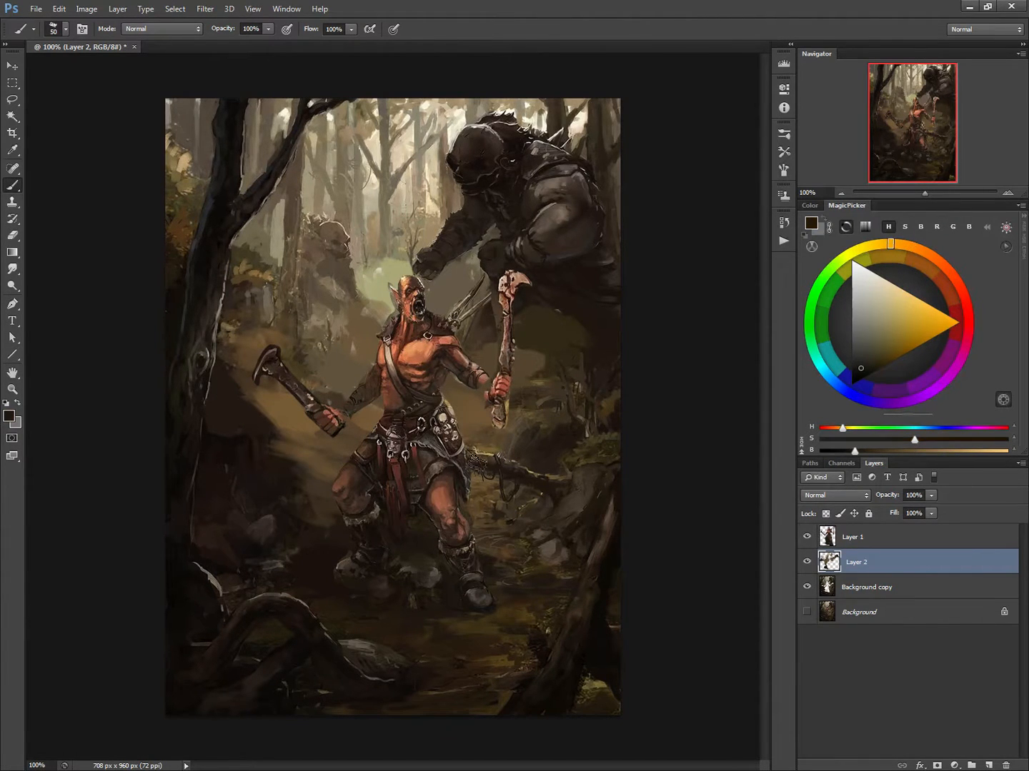
left_click(473, 440, "alt")
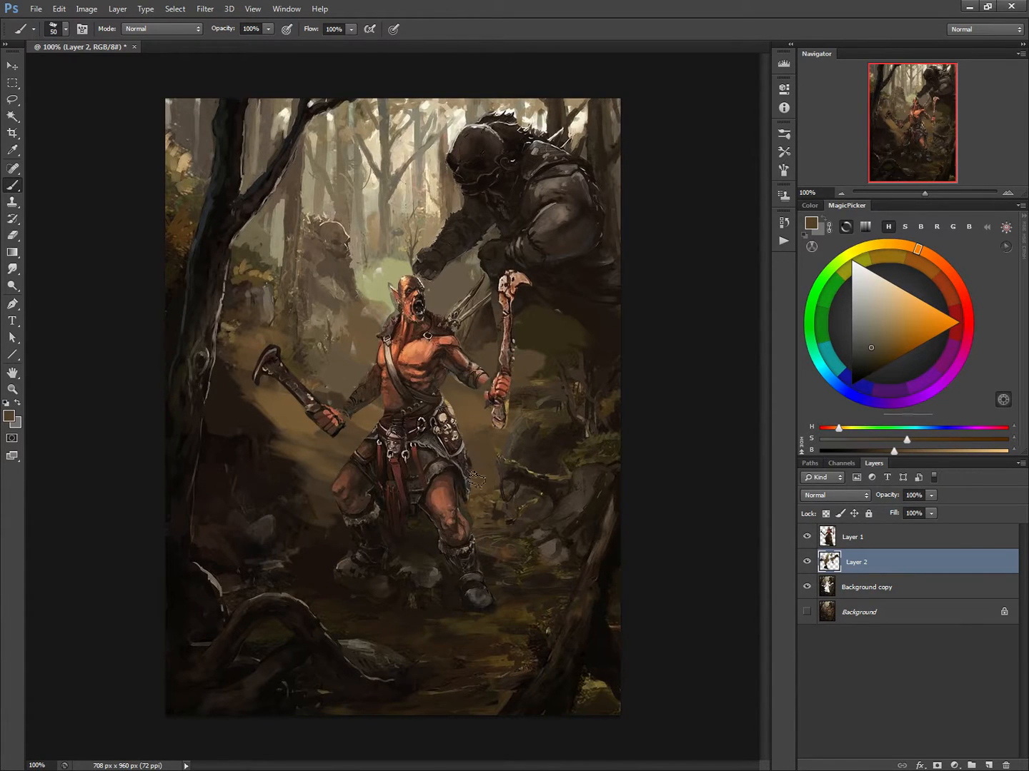
left_click(498, 454, "alt")
left_click_drag(504, 457, 511, 489)
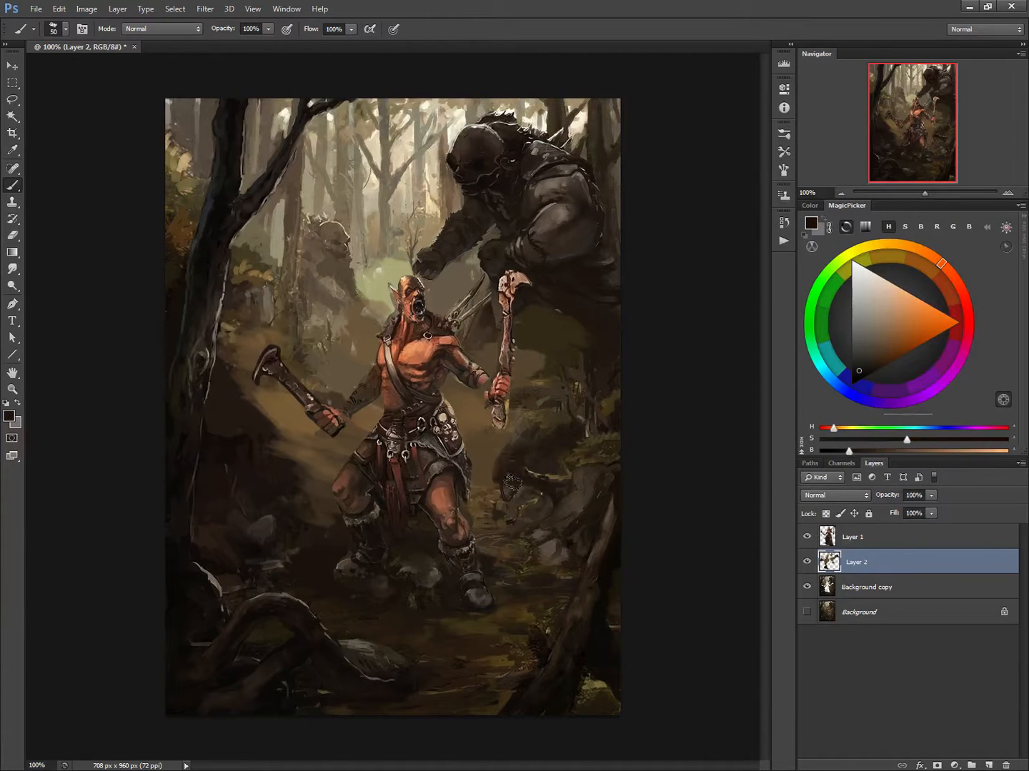
left_click(547, 455, "alt")
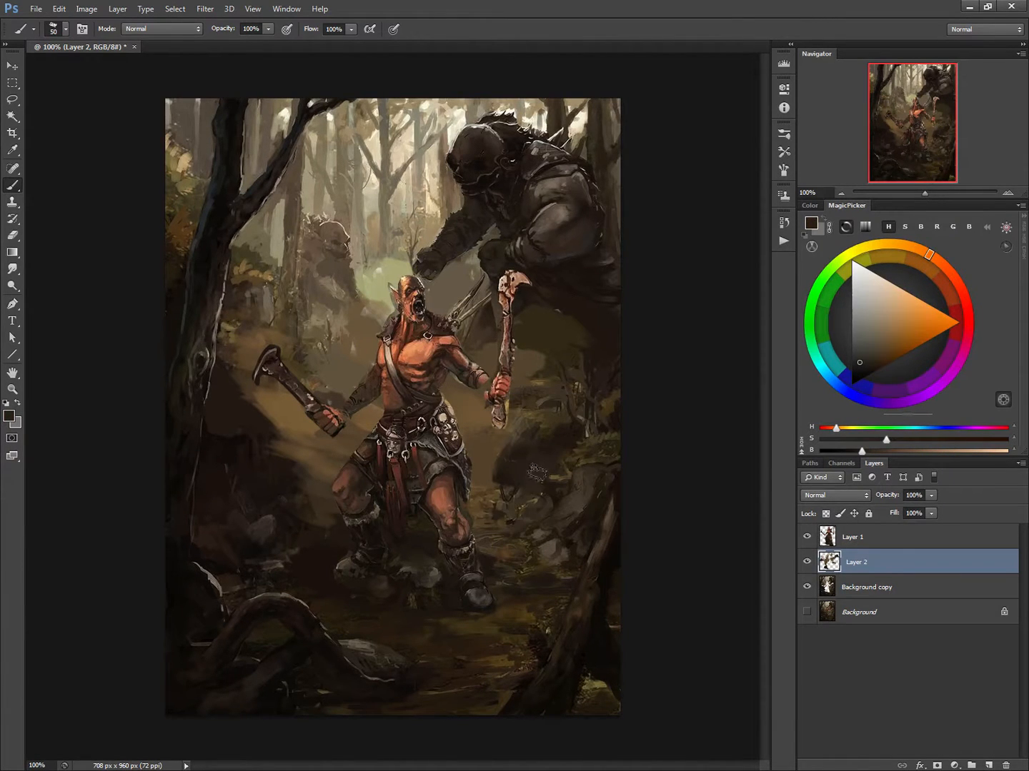
left_click(542, 450, "alt")
Brush greyish highlights along the edges of the dark rocks between the tree and the warrior.
left_click(236, 392, "alt")
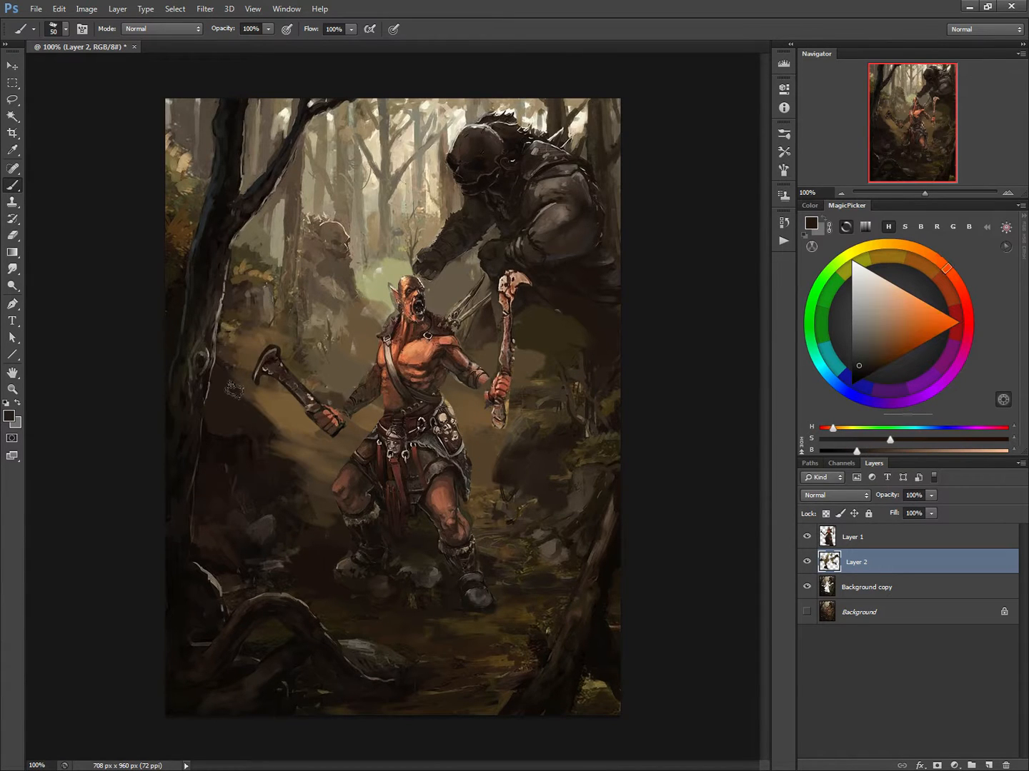
left_click(254, 290, "alt")
mouse_move(268, 417)
left_mouse_down()
mouse_move(277, 446)
mouse_move(257, 404)
mouse_move(225, 390)
mouse_move(243, 390)
mouse_move(267, 432)
mouse_move(230, 388)
mouse_move(271, 413)
mouse_move(262, 432)
mouse_move(271, 484)
mouse_move(283, 446)
mouse_move(268, 476)
mouse_move(280, 463)
mouse_move(298, 492)
mouse_move(265, 467)
mouse_move(312, 490)
mouse_move(296, 503)
mouse_move(303, 480)
mouse_move(288, 506)
left_mouse_up()
left_click(305, 416, "alt")
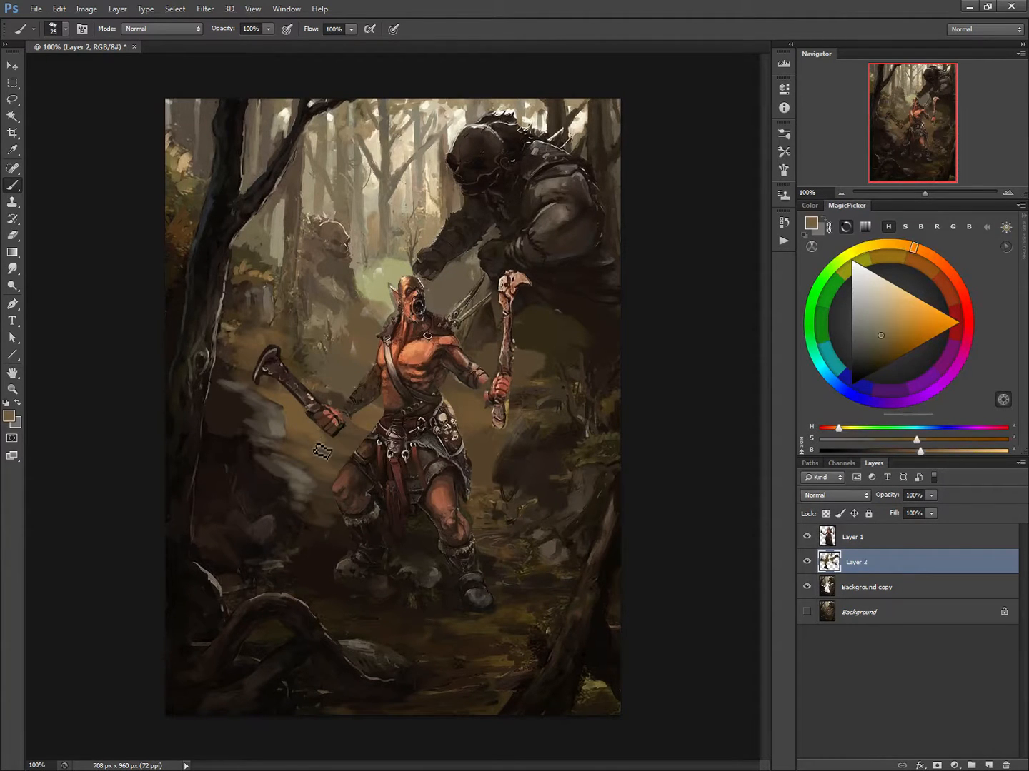
Touch up the background around the weapon near the dark tree with sampled browns, varying the brush size.
left_click(339, 365, "alt")
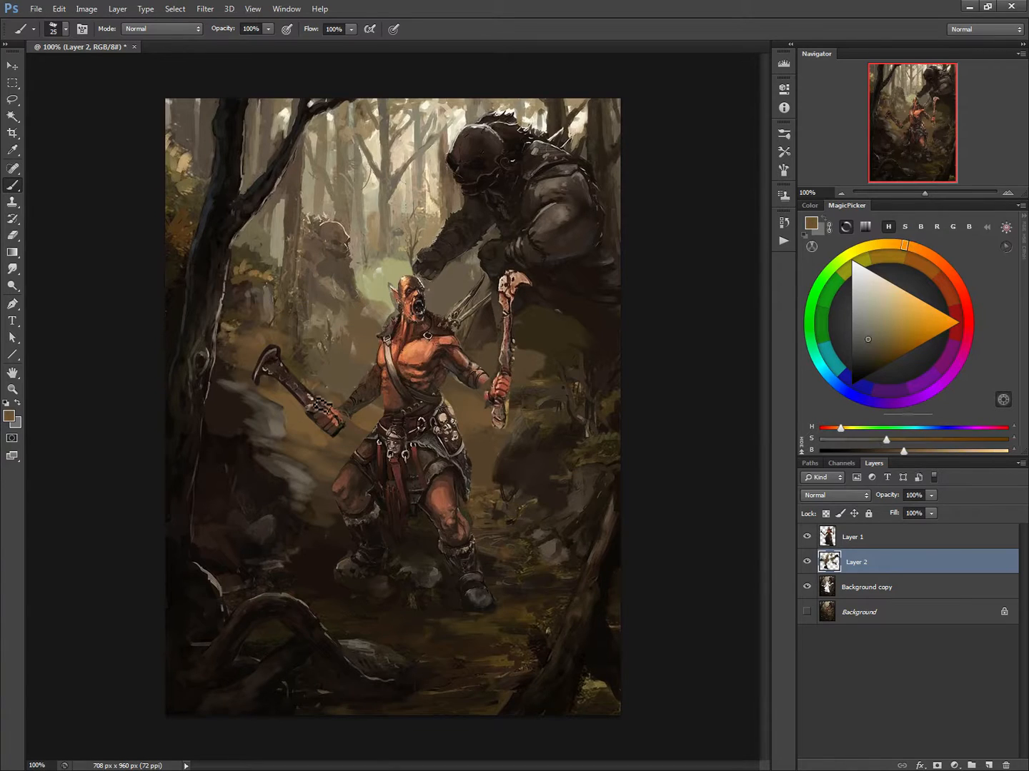
left_click(290, 270, "alt")
key("bracketleft")
key("bracketleft")
key("bracketleft")
key("bracketleft")
key("bracketleft")
left_click(292, 423, "alt")
key("bracketright")
key("bracketright")
key("bracketright")
key("bracketright")
key("bracketright")
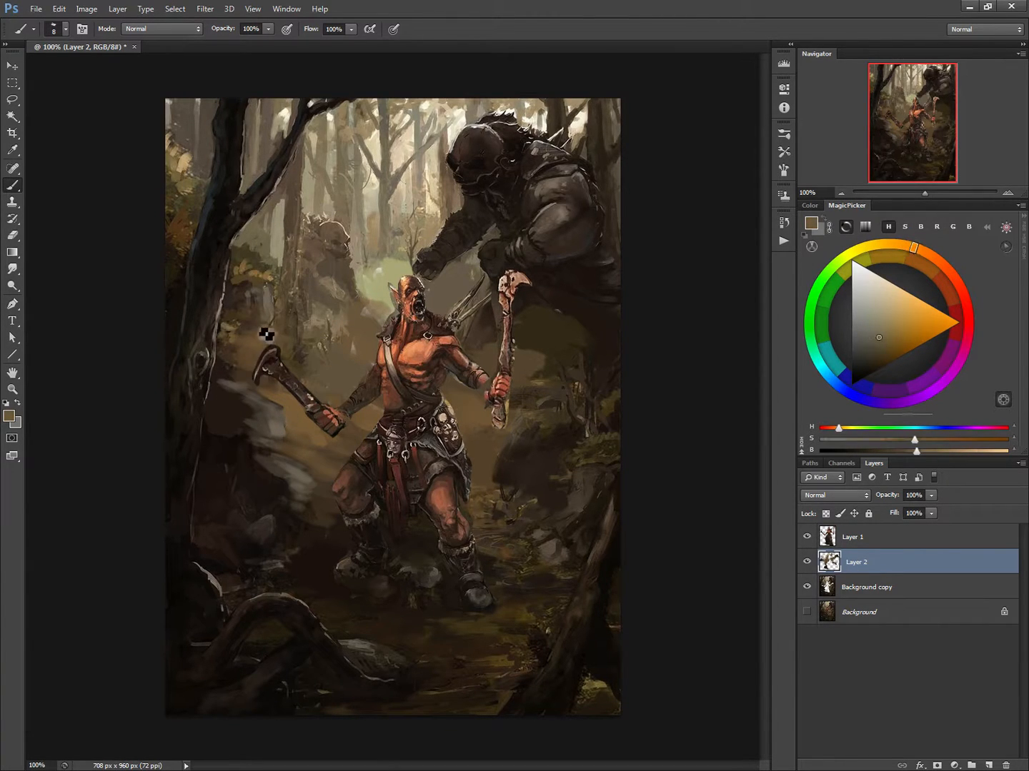
Shade the rocks between the tree and the warrior with sampled near-black browns, shaping them beneath the grey highlights.
left_click(233, 408, "alt")
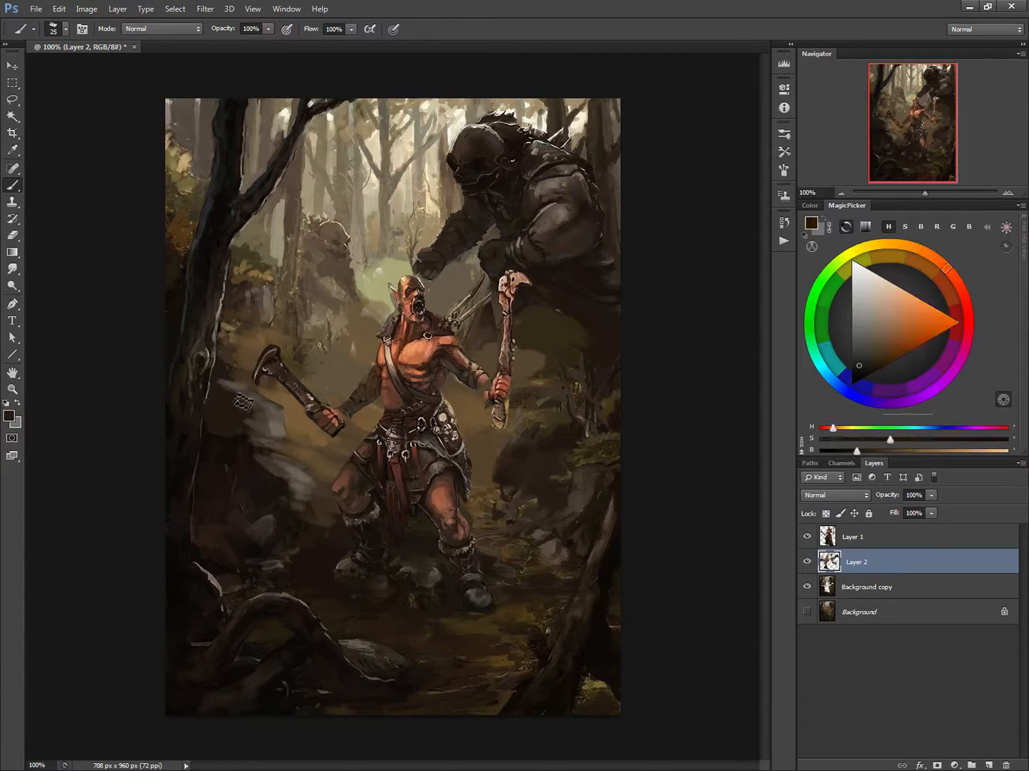
mouse_move(239, 403)
left_mouse_down()
mouse_move(269, 422)
mouse_move(270, 446)
mouse_move(245, 450)
left_mouse_up()
left_click(244, 502, "alt")
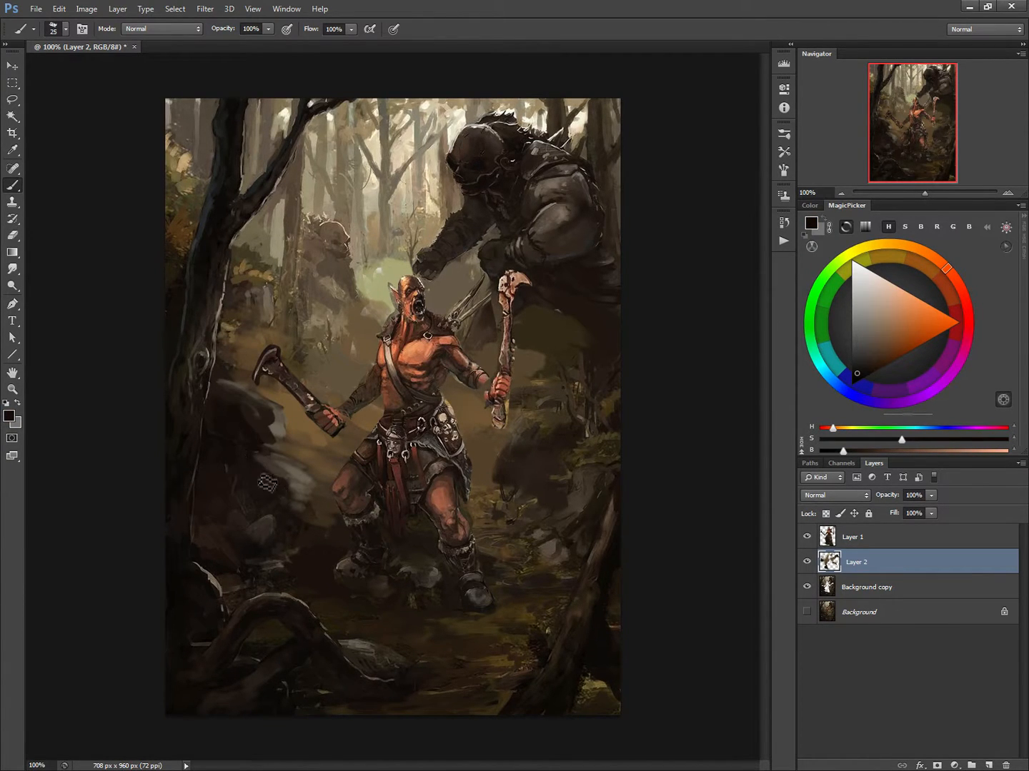
left_click_drag(269, 480, 283, 470)
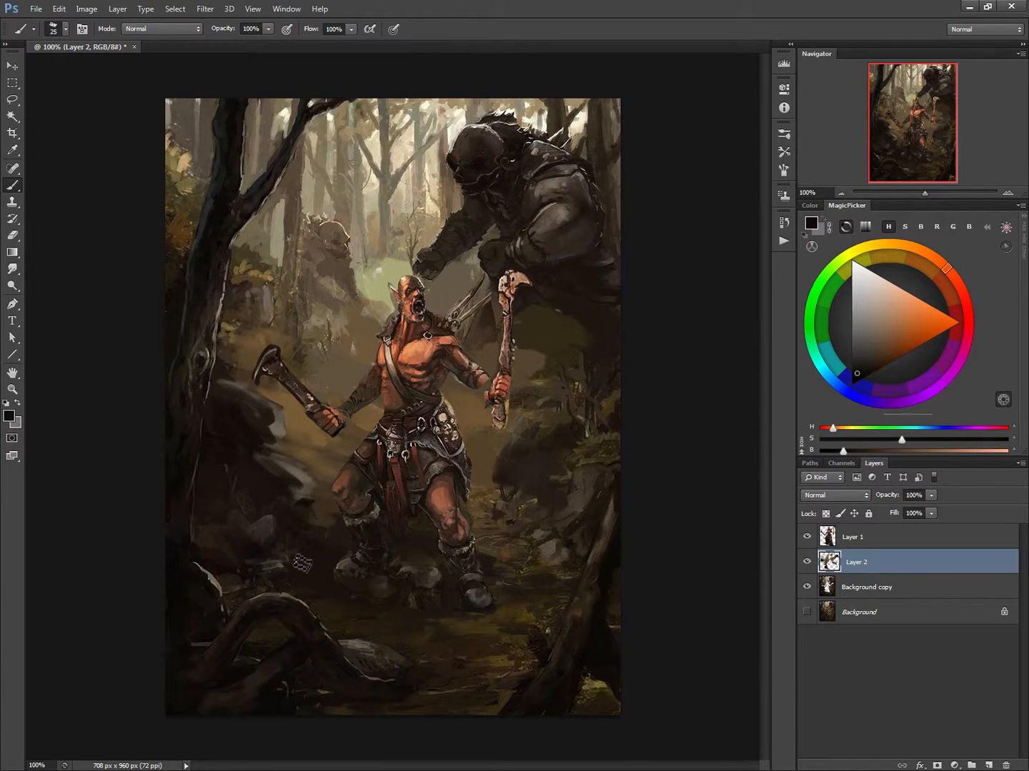
left_click(342, 554, "alt")
left_click(288, 537, "alt")
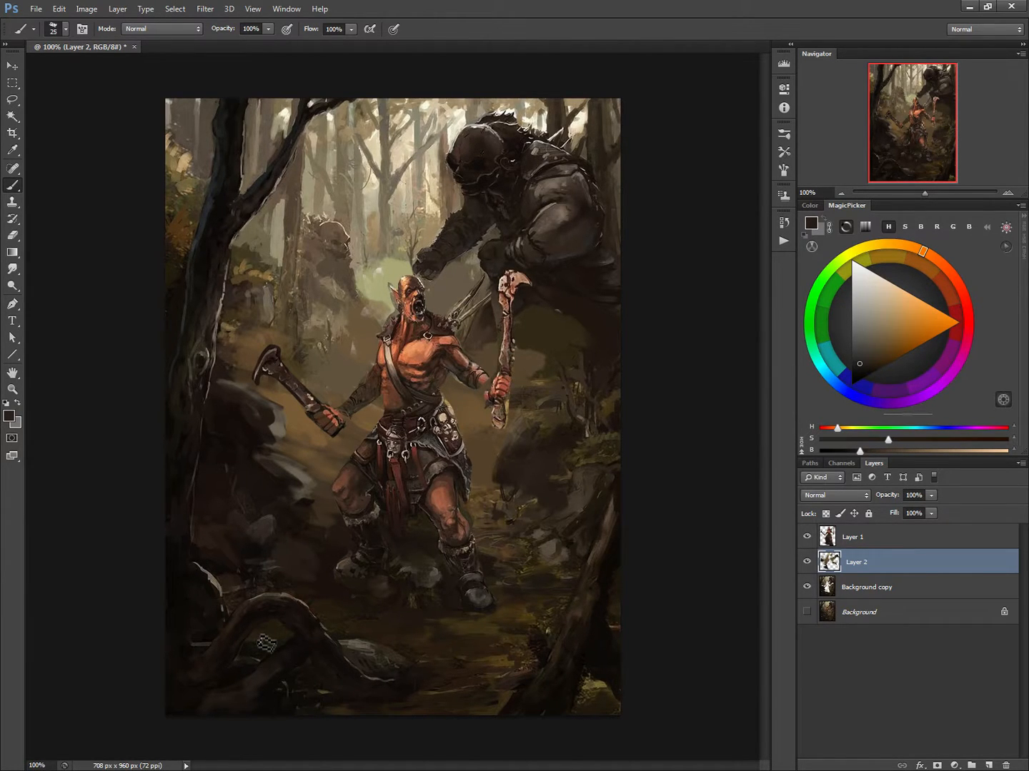
On the Background copy layer, lasso the large dark tree with its branch and roots plus the leaning trunk in the opposite corner.
left_click(12, 101)
left_click(824, 591)
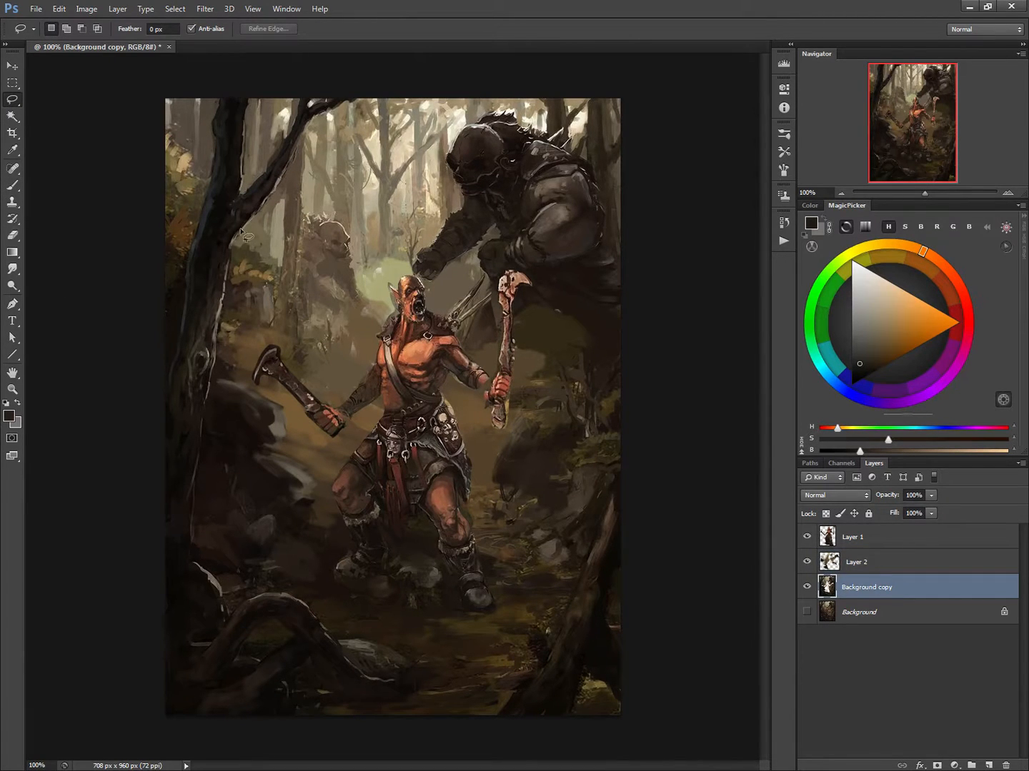
left_click_drag(231, 248, 199, 481)
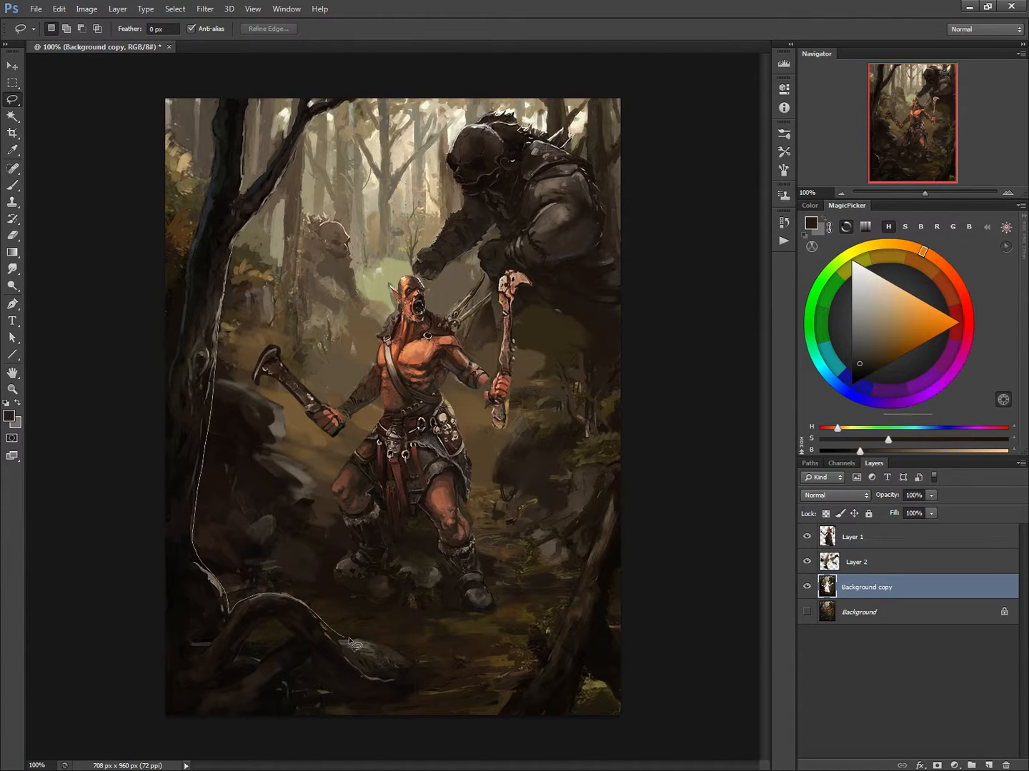
mouse_move(426, 680)
left_mouse_down()
mouse_move(322, 720)
mouse_move(209, 727)
mouse_move(127, 630)
mouse_move(125, 397)
left_mouse_up()
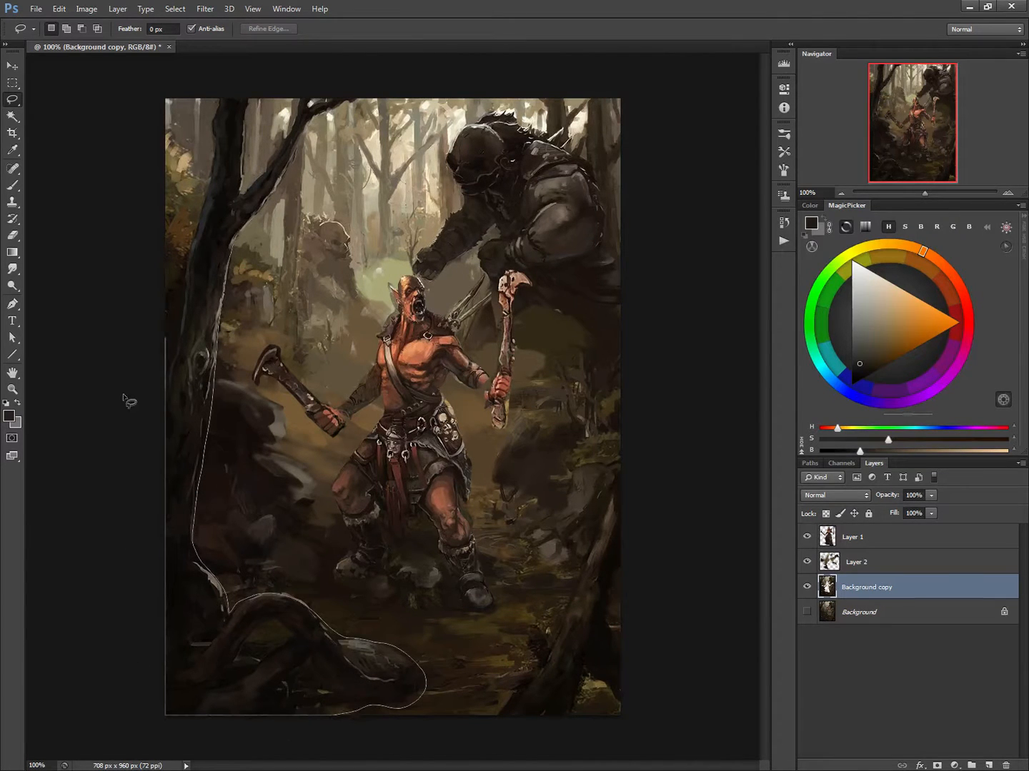
mouse_move(183, 341)
left_mouse_down()
mouse_move(211, 123)
mouse_move(223, 90)
mouse_move(242, 81)
mouse_move(239, 223)
left_mouse_up()
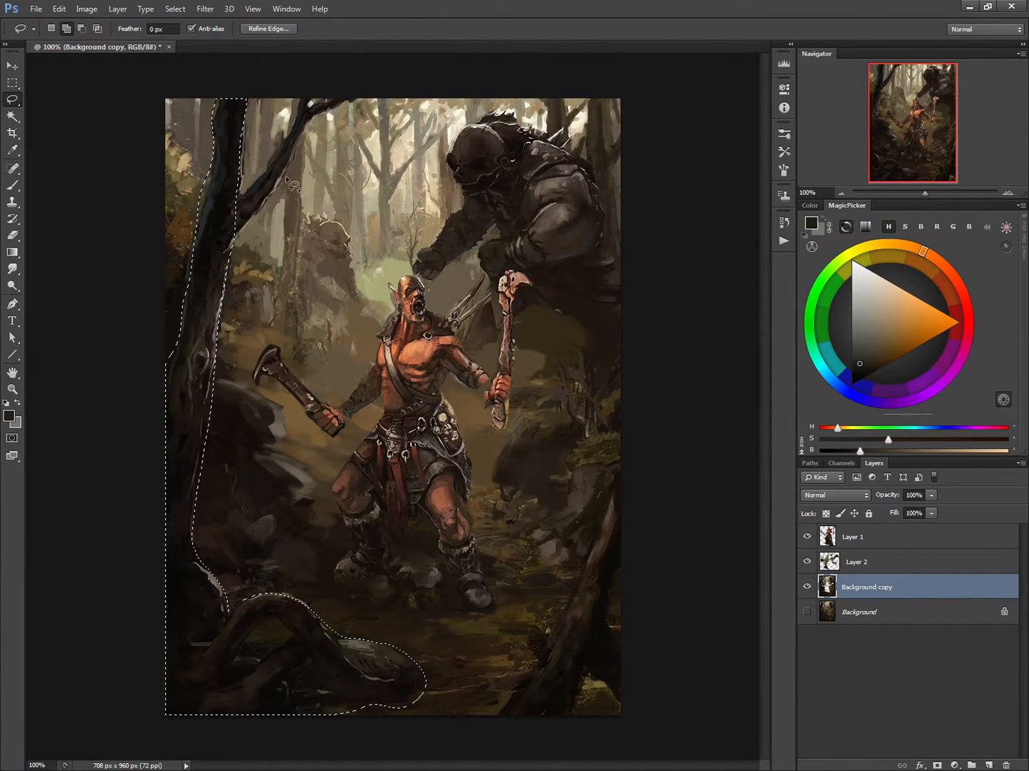
mouse_move(294, 152)
left_mouse_down()
mouse_move(299, 89)
mouse_move(273, 163)
mouse_move(233, 217)
left_mouse_up()
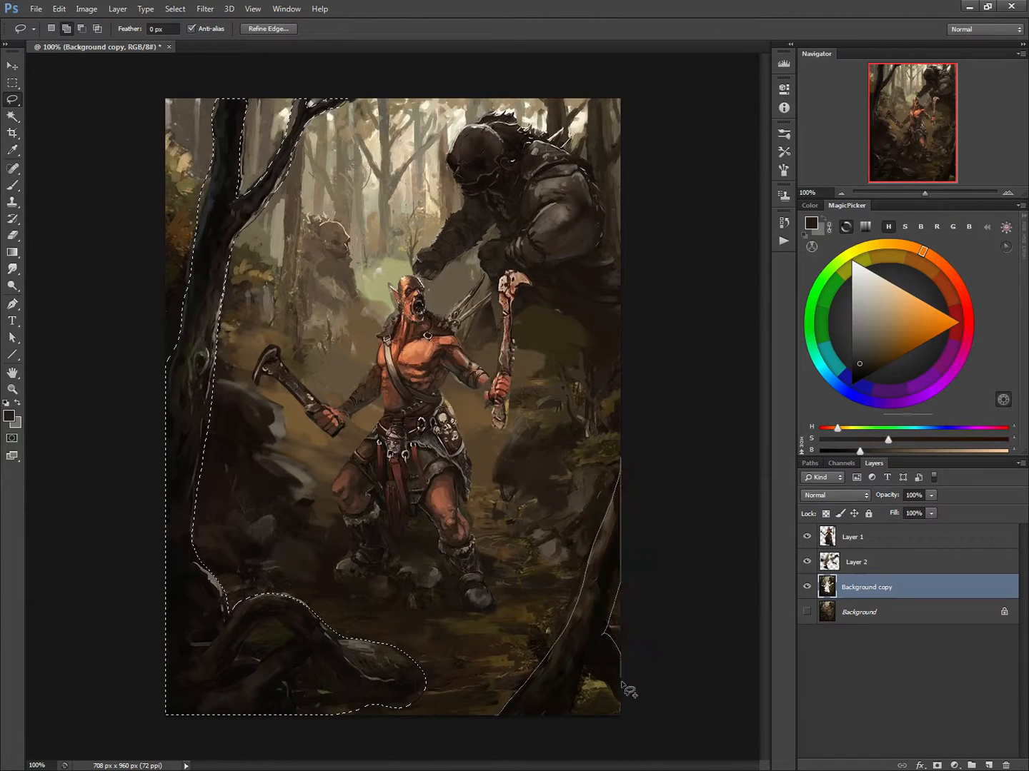
left_click_drag(556, 734, 501, 735)
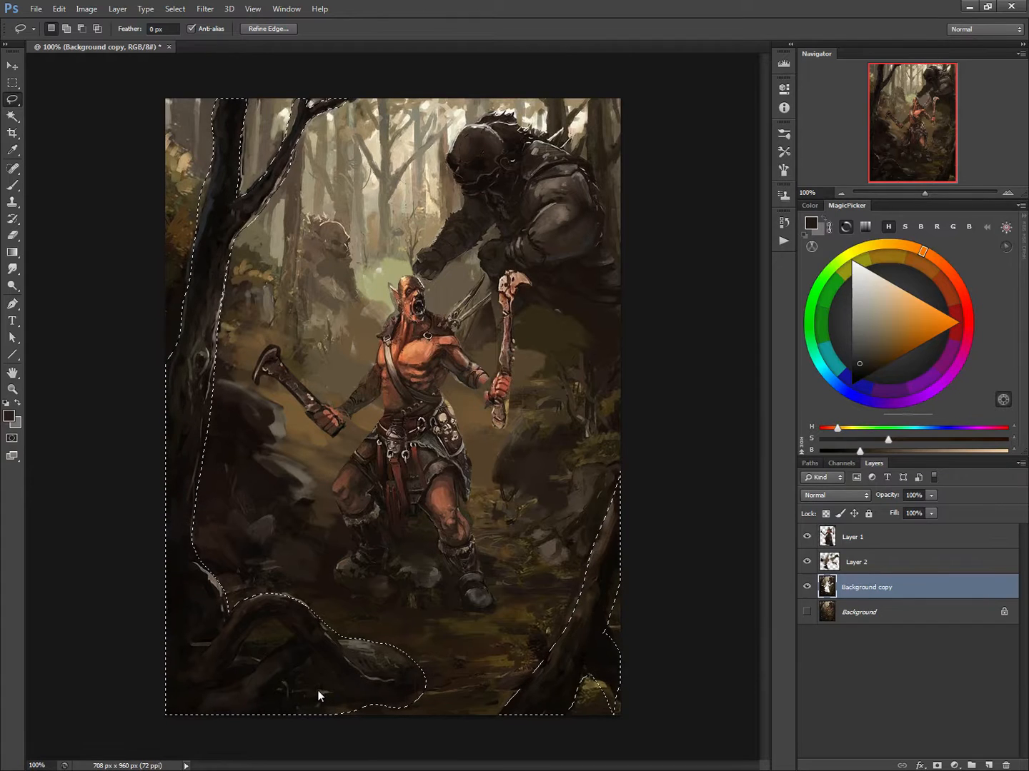
Darken the selected foreground trees with Hue/Saturation by lowering lightness and slightly raising saturation, and clear the selection.
key("ctrl+u")
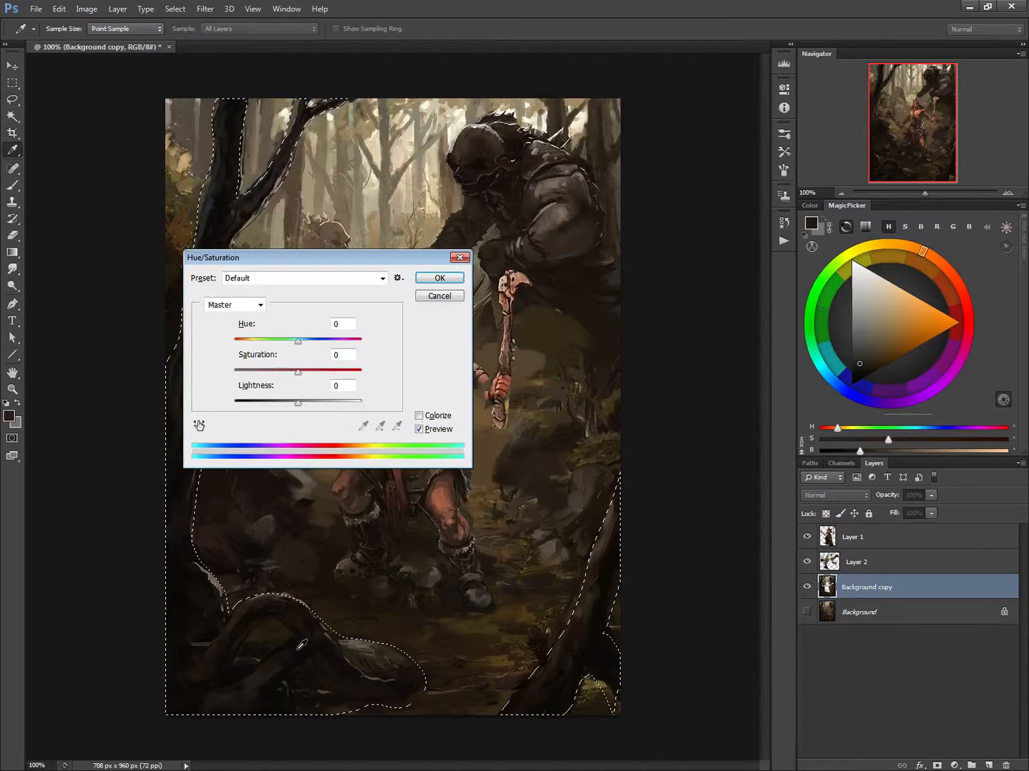
left_click_drag(299, 401, 311, 373)
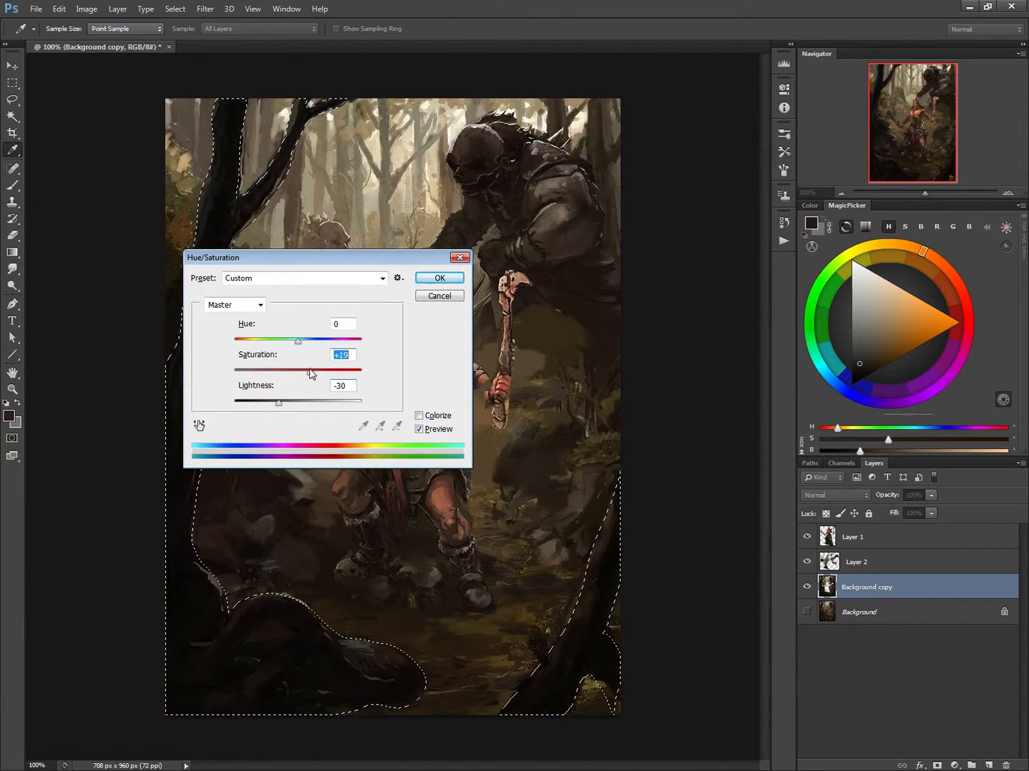
left_click(268, 404)
left_click_drag(310, 372, 303, 372)
left_click(439, 278)
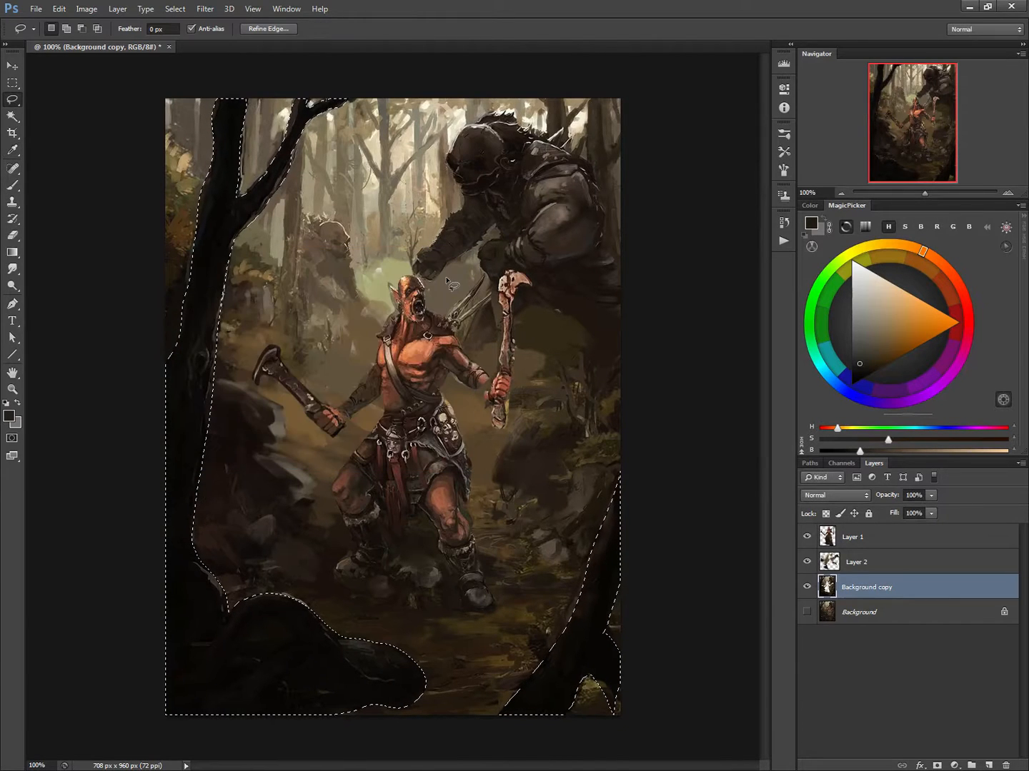
key("ctrl+d")
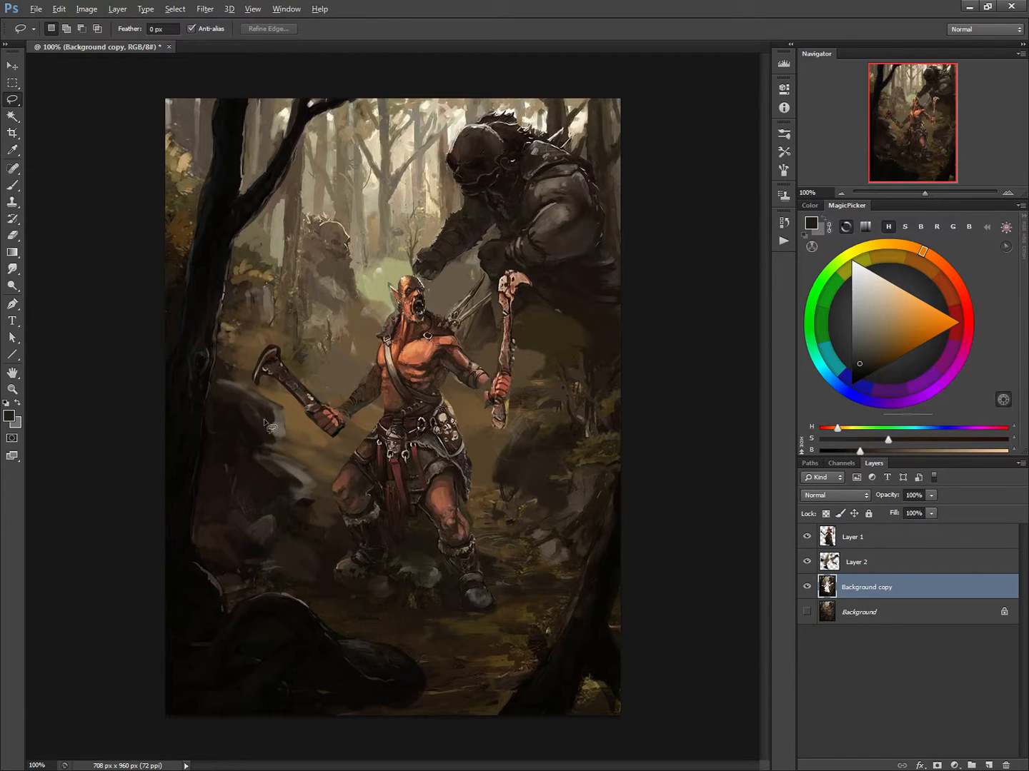
On Layer 2, brush sampled grey-brown highlights over the rocks between the tree and the warrior.
key("alt")
key("b")
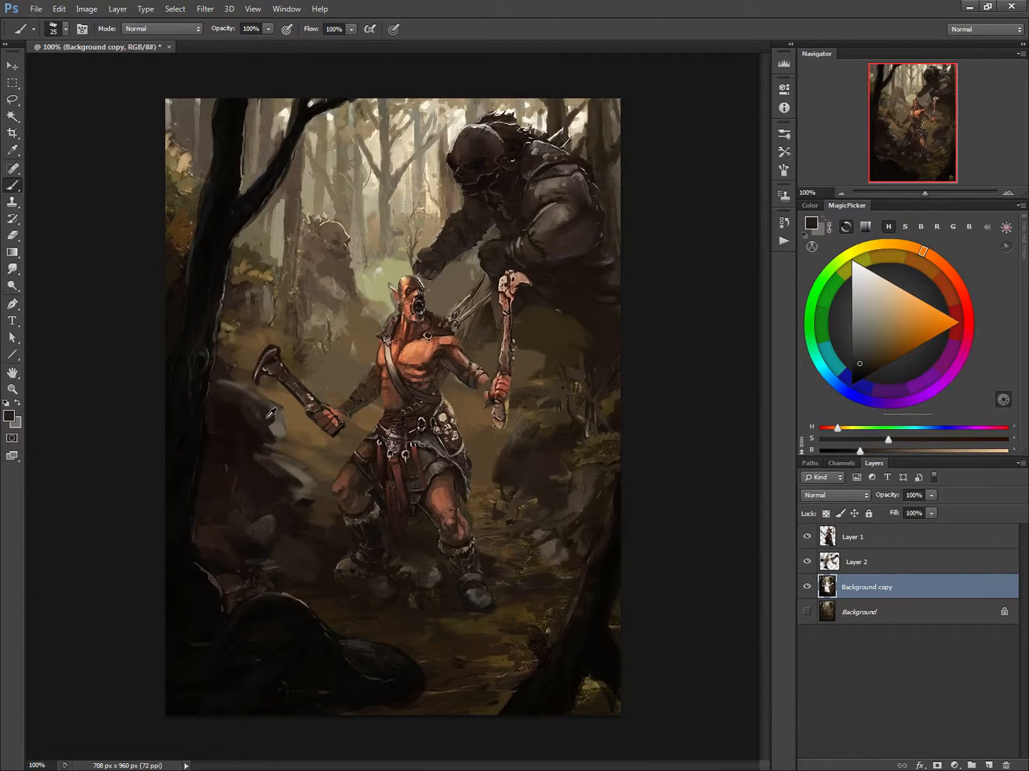
left_click(266, 418, "alt")
left_click(277, 421, "alt")
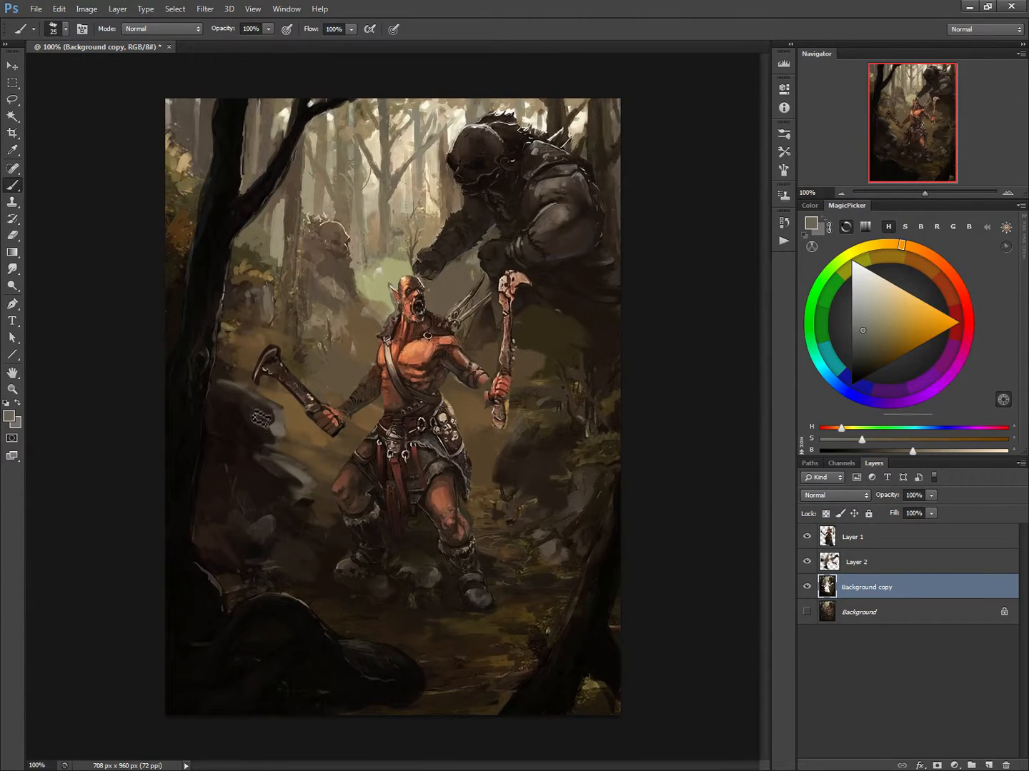
key("alt+bracketright")
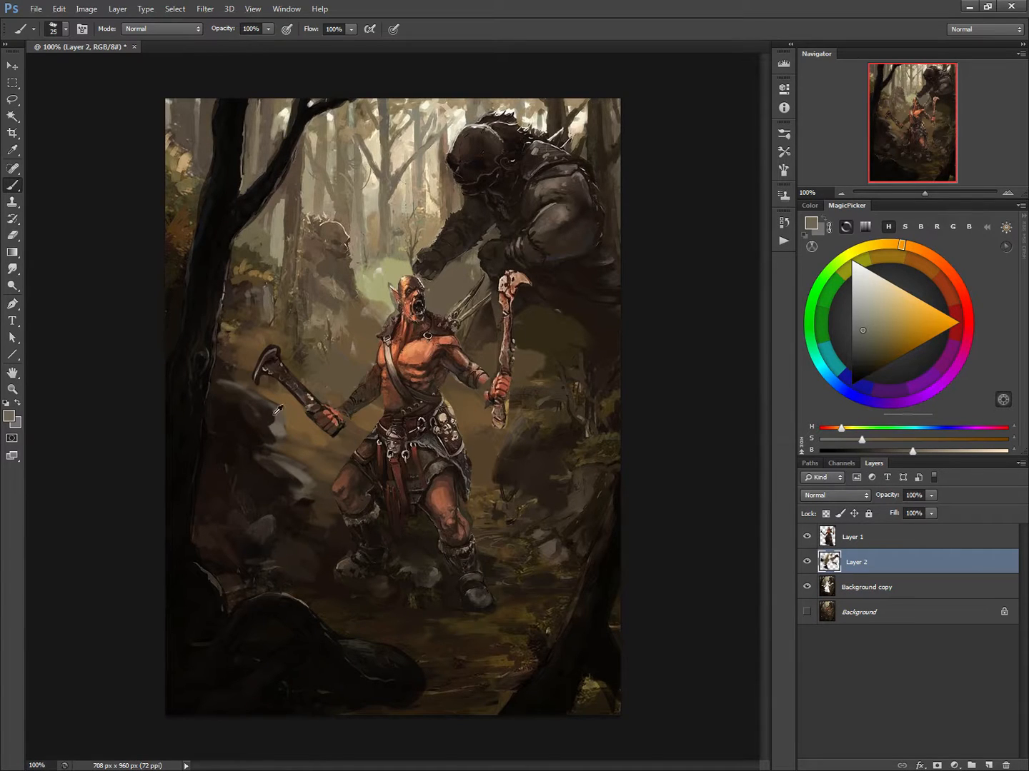
mouse_move(279, 409)
left_mouse_down()
mouse_move(260, 476)
mouse_move(243, 446)
mouse_move(262, 514)
left_mouse_up()
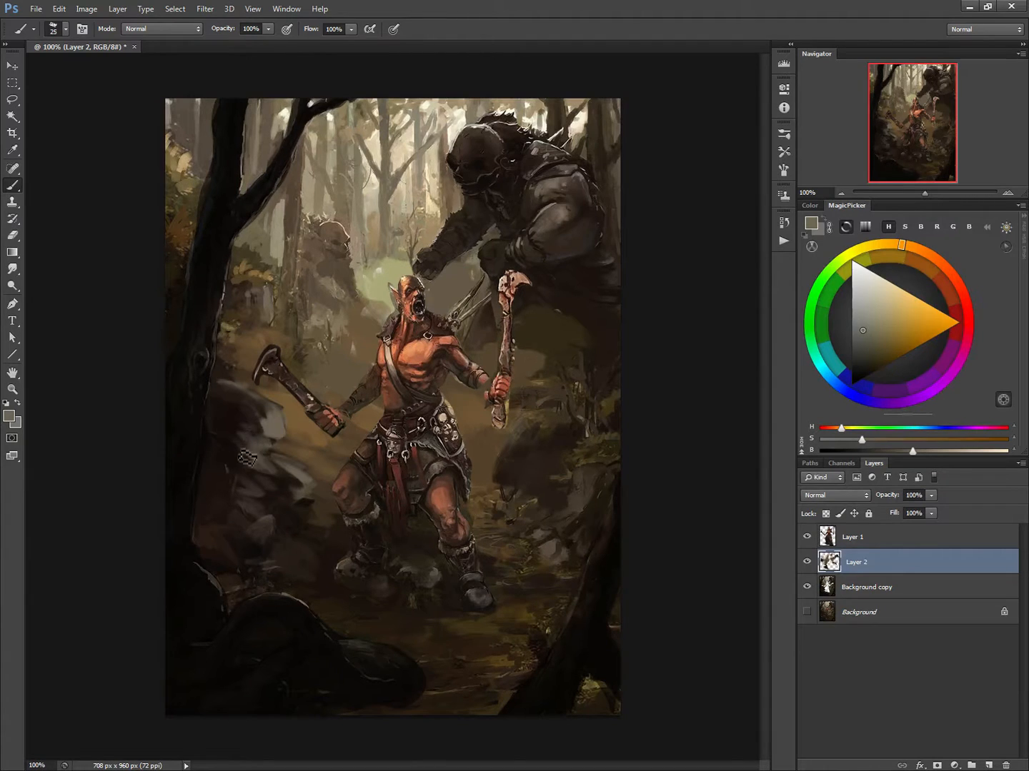
mouse_move(247, 457)
left_mouse_down()
mouse_move(251, 483)
mouse_move(273, 505)
left_mouse_up()
mouse_move(272, 436)
left_mouse_down()
mouse_move(256, 444)
mouse_move(296, 500)
left_mouse_up()
Enlarge the brush to 40, broaden the grey highlights on the rocks beside the tree, and deepen their shadows with sampled near-black browns.
key("bracketright")
key("bracketright")
key("bracketright")
left_click_drag(244, 397, 235, 435)
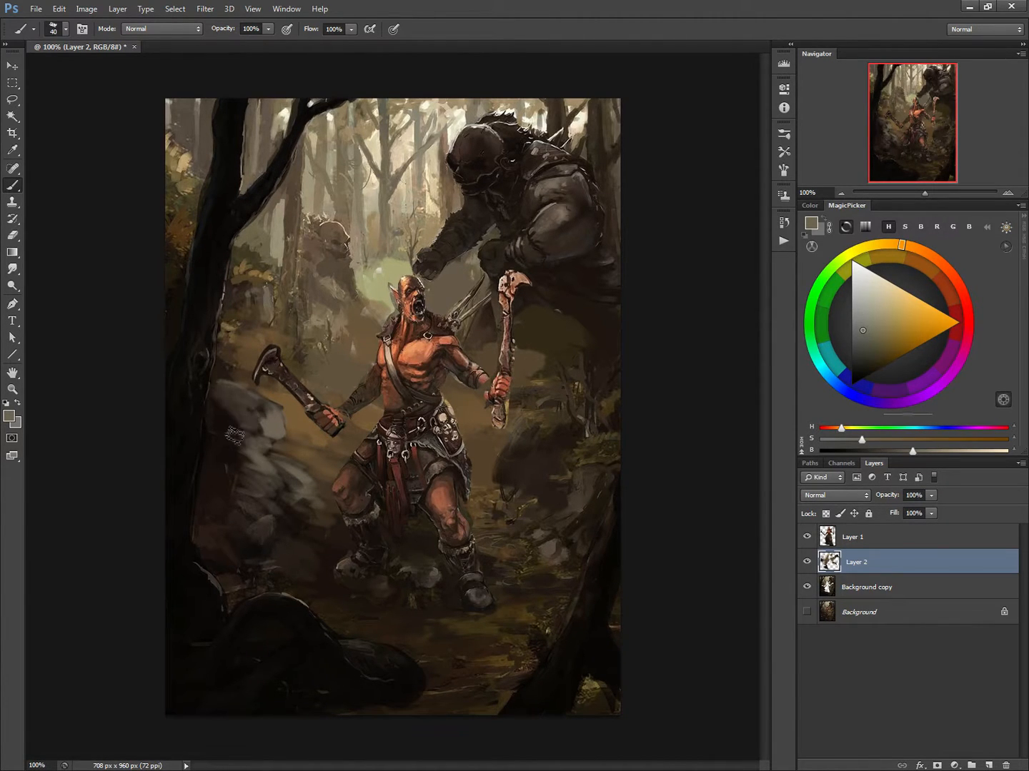
left_click(241, 343, "alt")
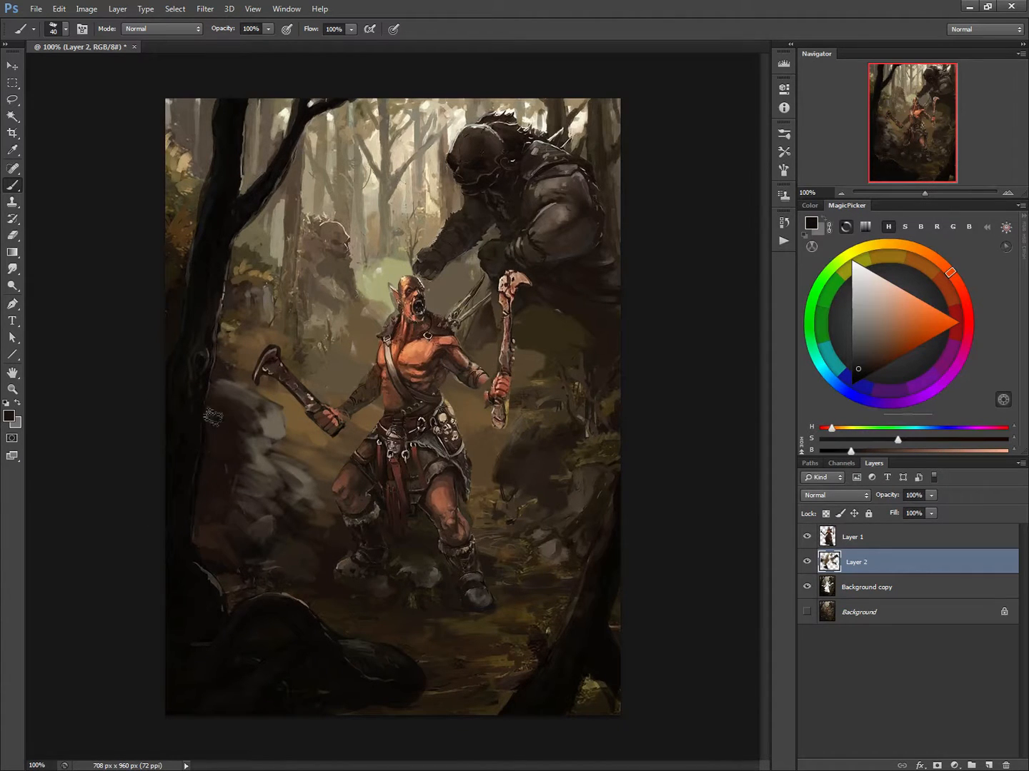
left_click(423, 590, "alt")
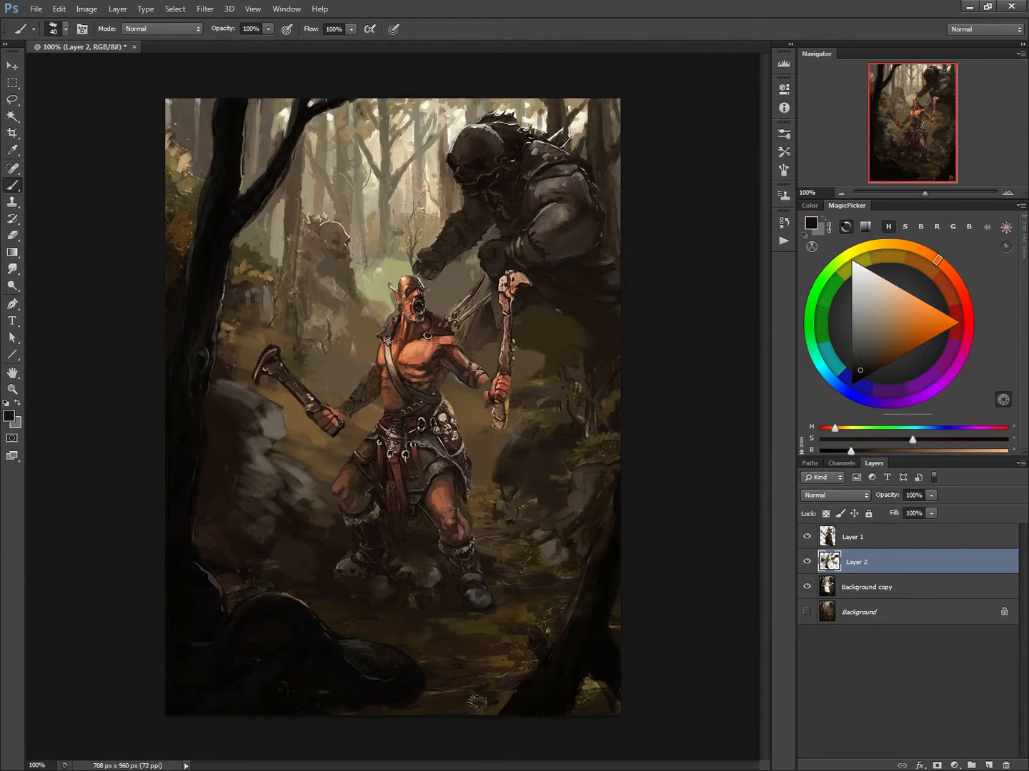
Darken the foreground ground with a sampled near-black transparent gradient at 50% opacity, and set the brush size to 25.
left_click(542, 686, "alt")
left_click(13, 253)
left_click_drag(419, 674, 427, 525)
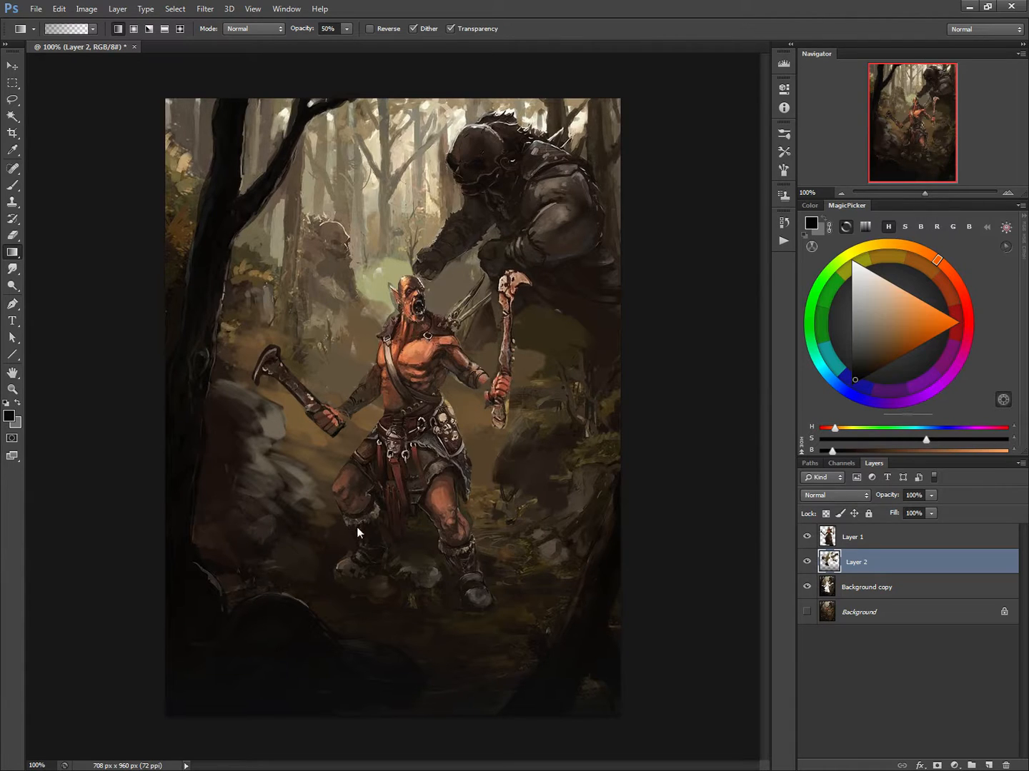
key("b")
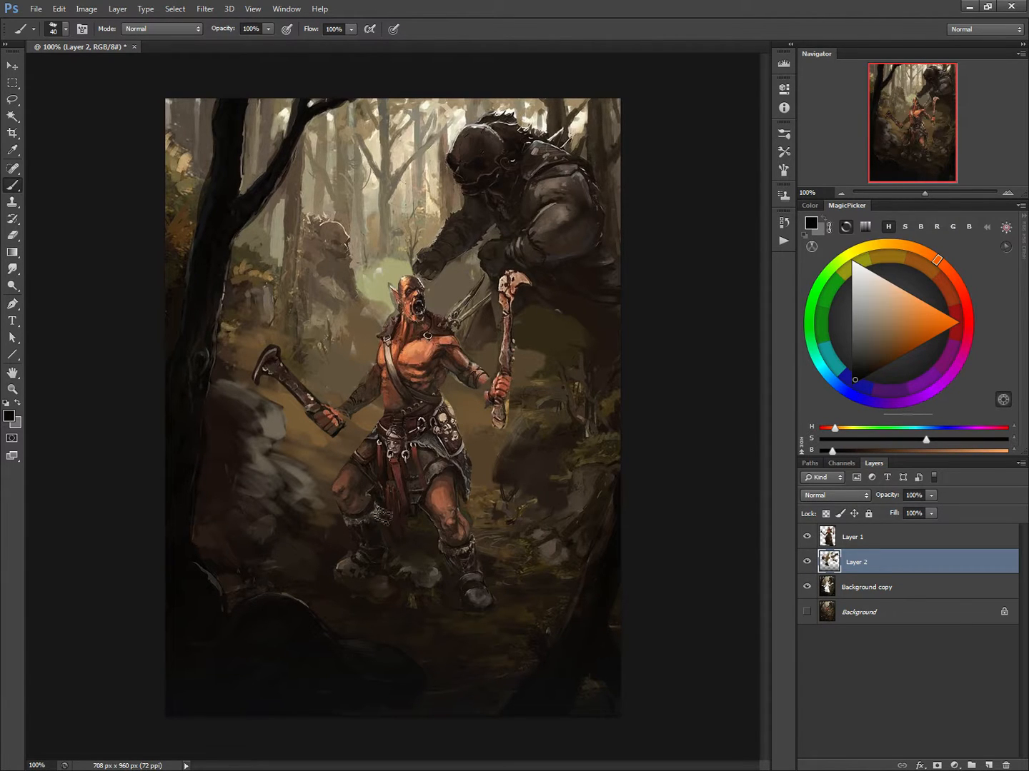
key("bracketleft")
key("bracketleft")
key("bracketleft")
Compare the repainted version with the original Background layer by toggling the layers' visibility.
left_click_drag(807, 539, 805, 573)
left_click(808, 610)
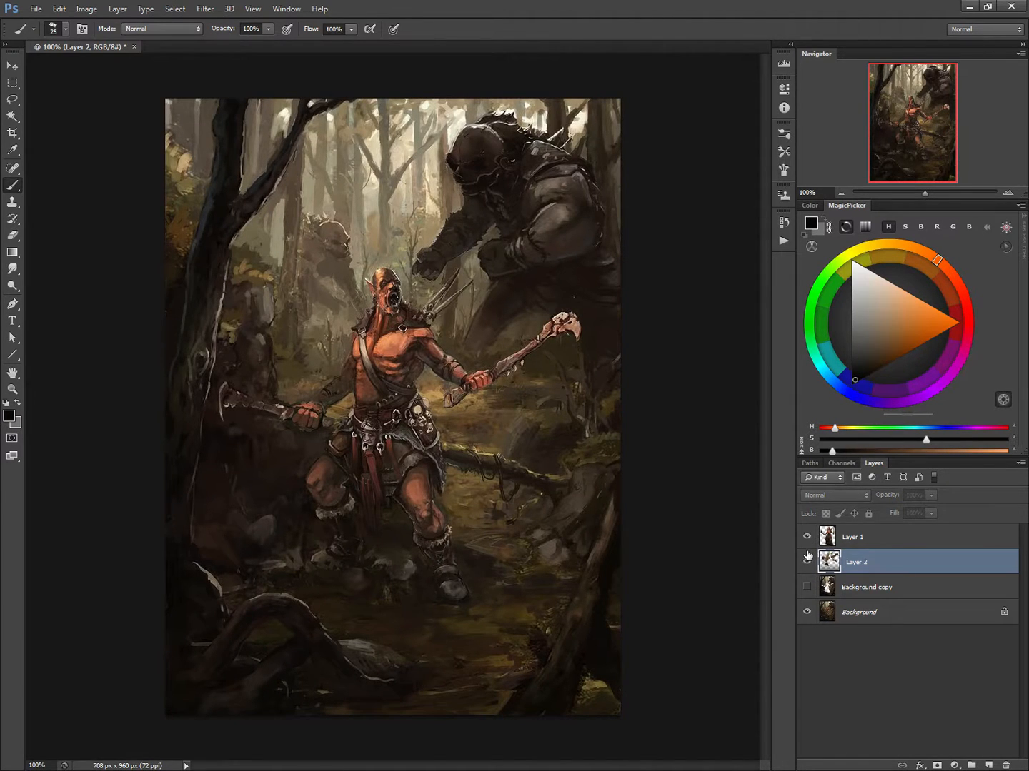
left_click_drag(807, 558, 806, 586)
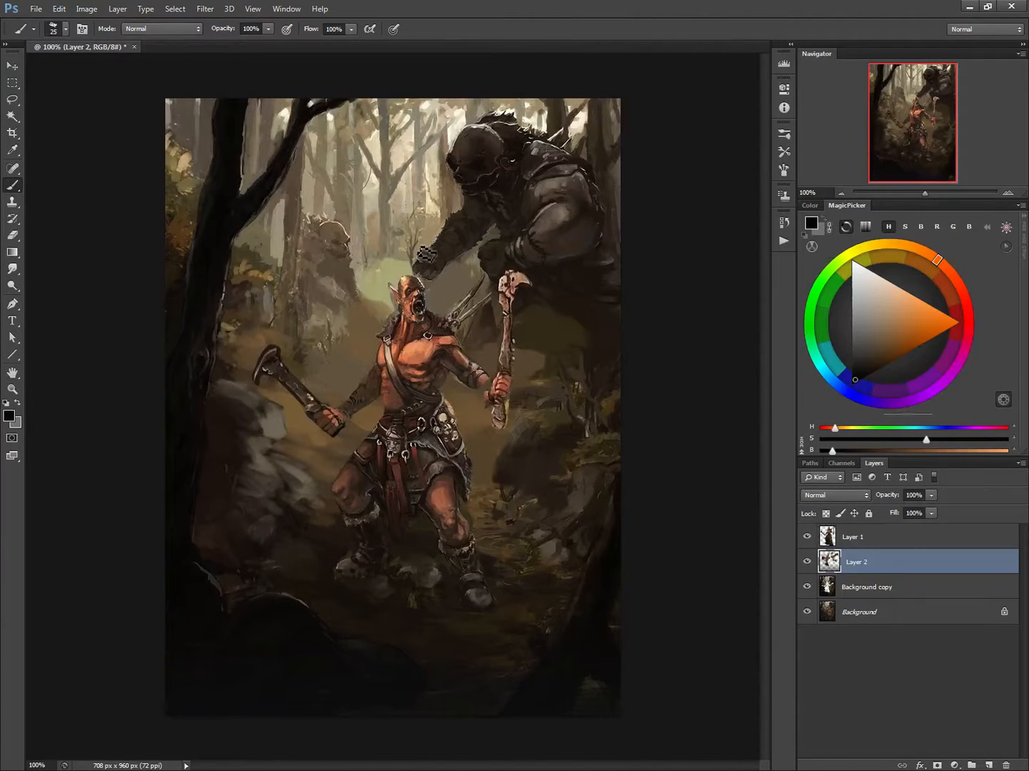
On the Background copy layer, lasso the giant's outstretched forearm and hand, shift them slightly up toward its body, and deselect.
left_click(831, 586)
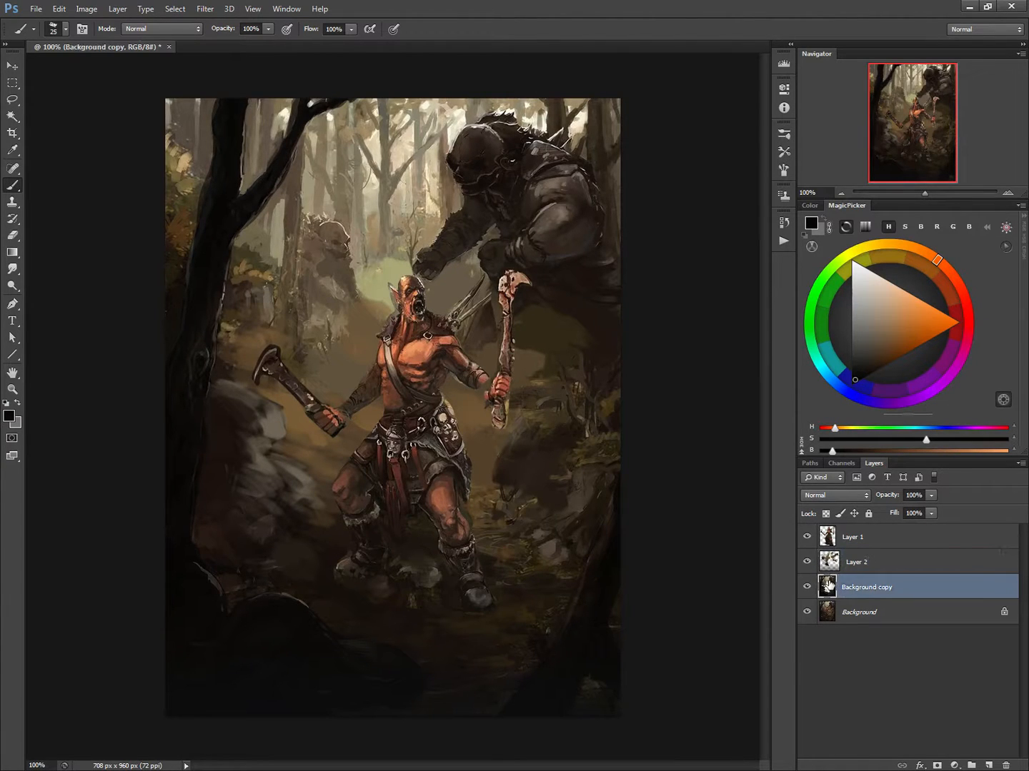
left_click(10, 84)
left_click(14, 99)
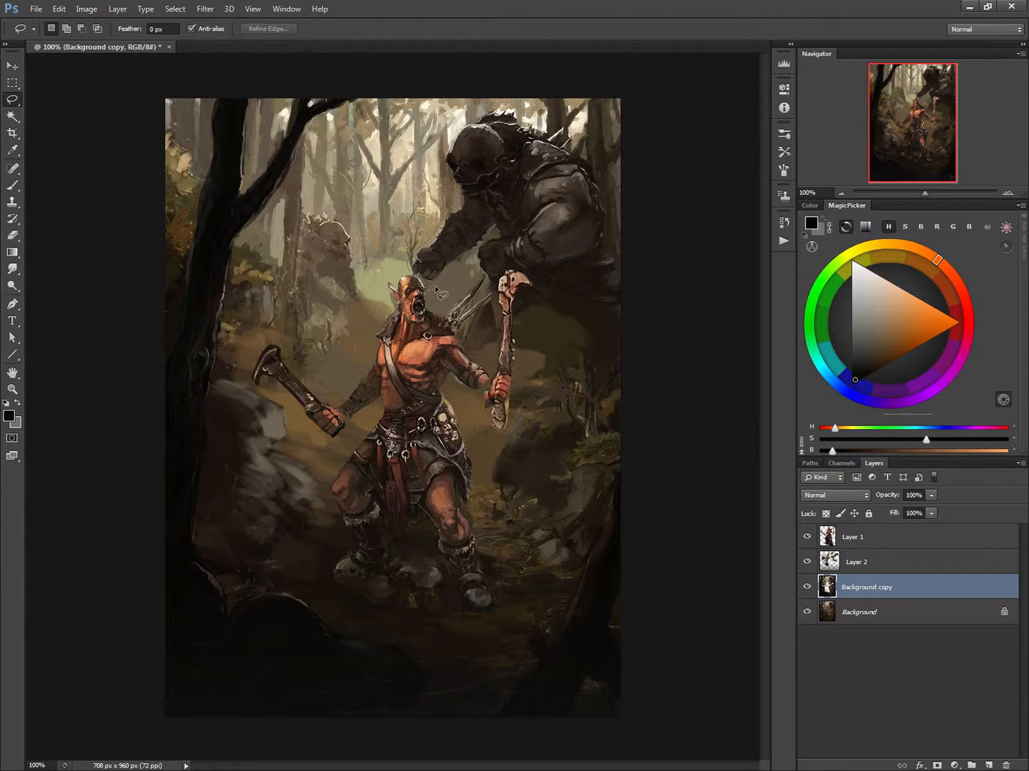
left_click_drag(474, 252, 490, 230)
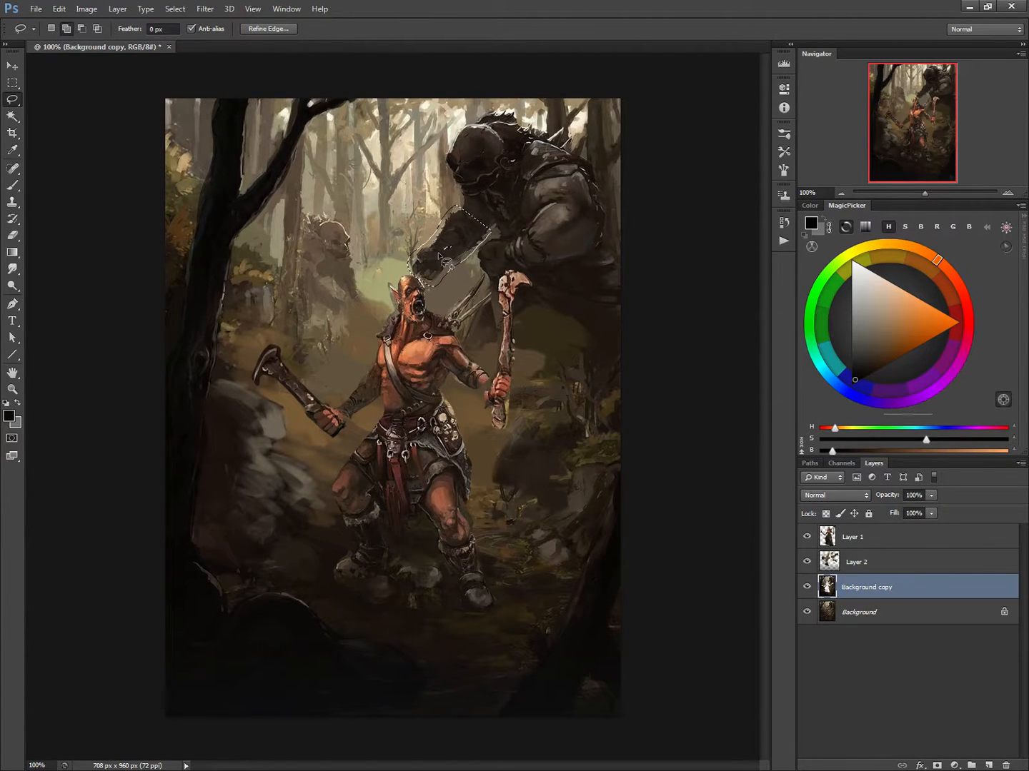
left_click_drag(438, 256, 454, 247)
key("ctrl+d")
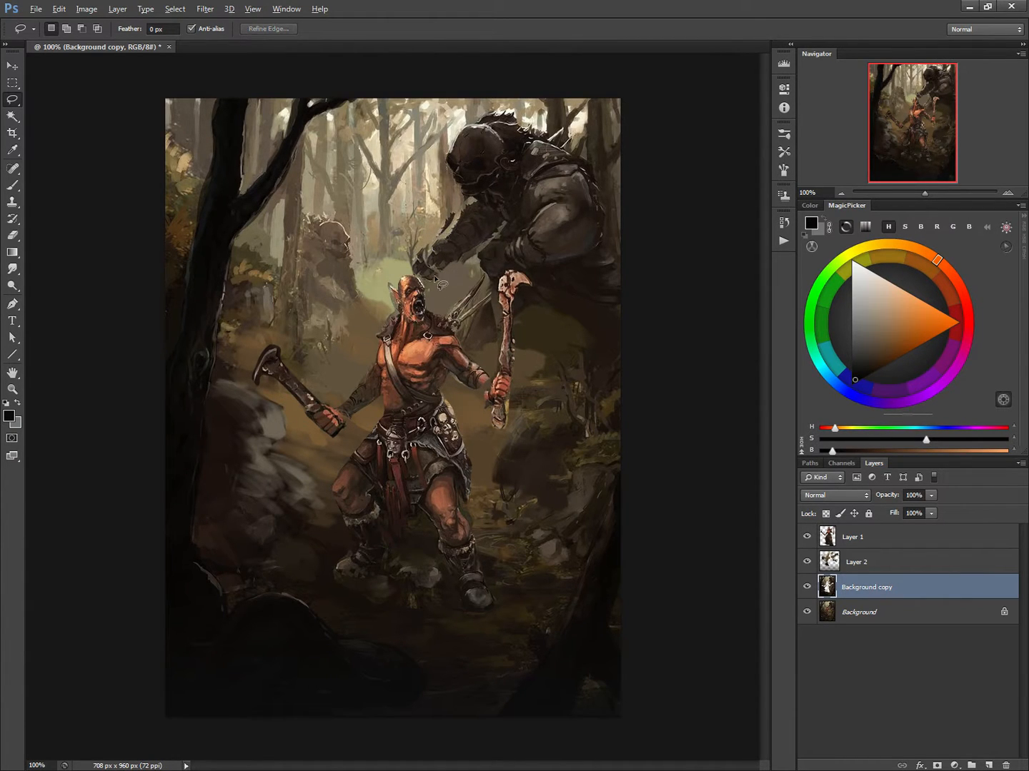
Paint out the leftovers around the giant's moved hand with sampled background browns.
key("b")
left_click(441, 272, "alt")
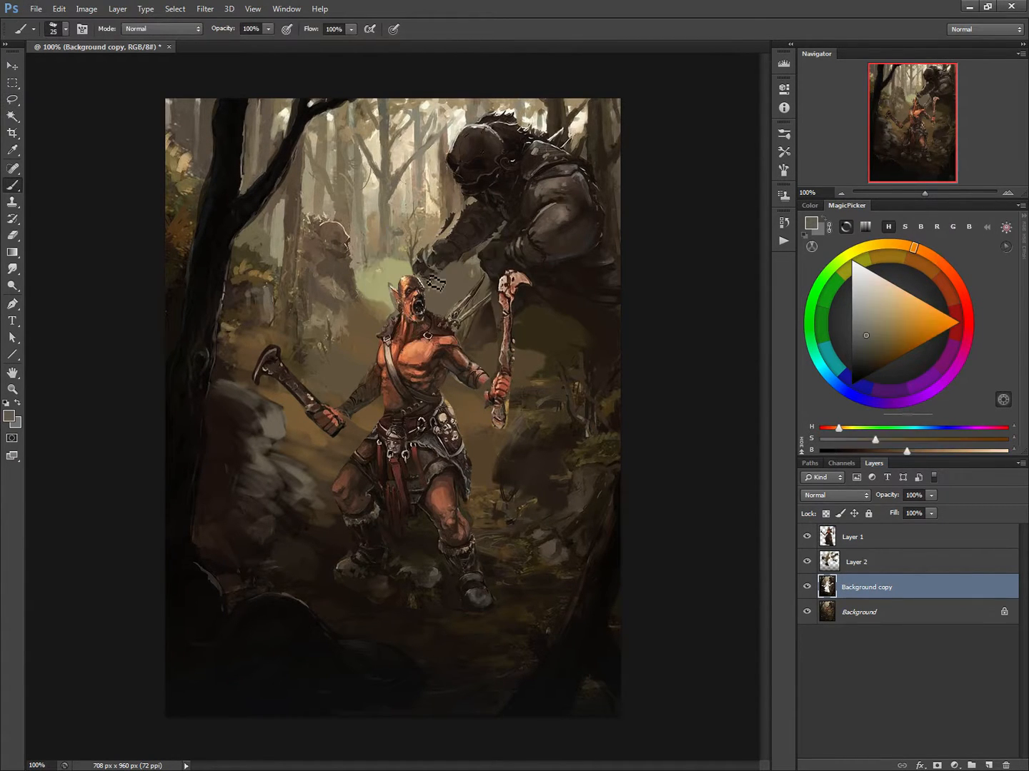
left_click(451, 206, "alt")
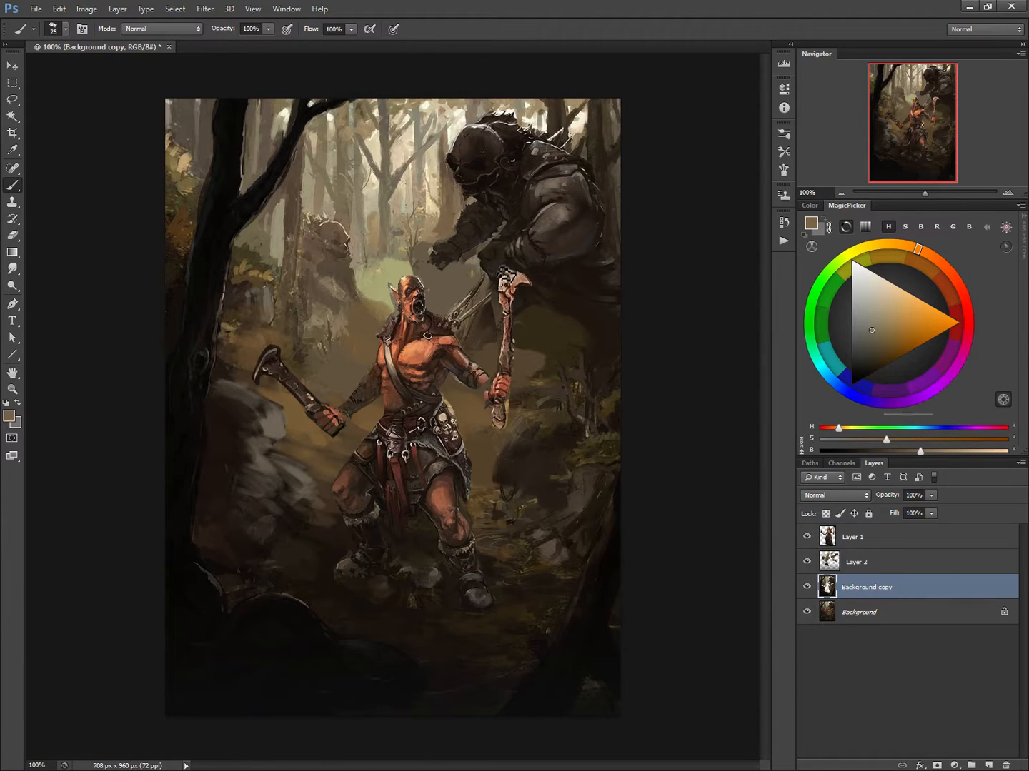
Lasso the giant's nearer forearm and rotate it about -39.5° around the elbow so it hangs lower behind the raised weapon.
left_click(13, 100)
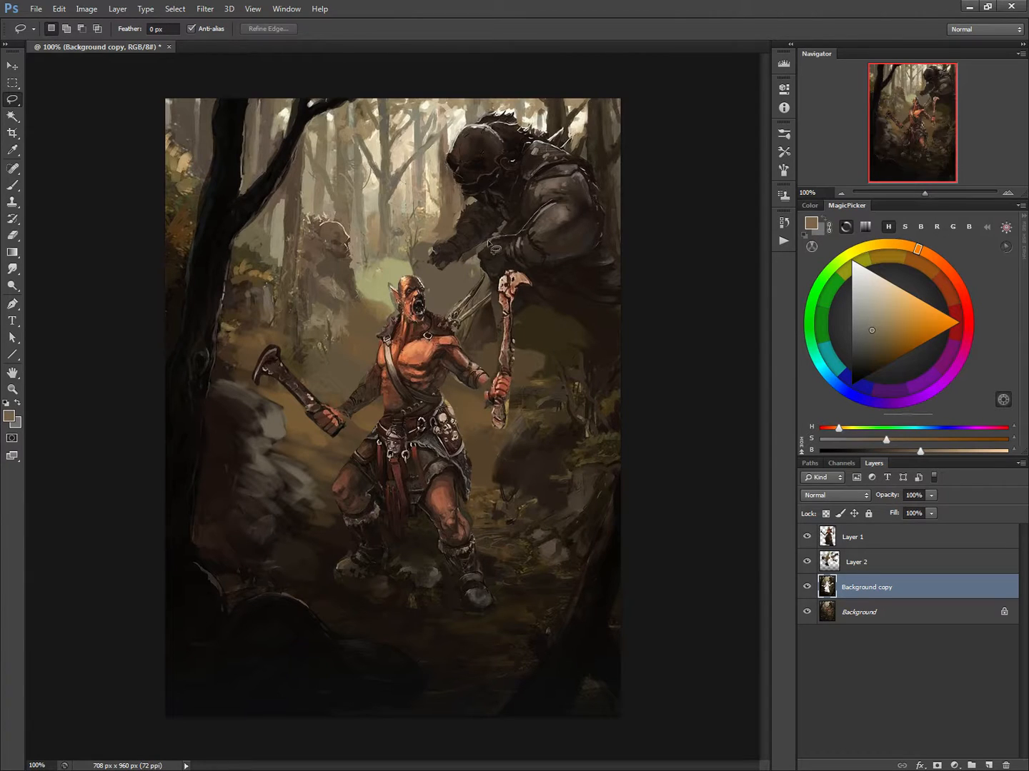
mouse_move(483, 285)
left_mouse_down()
mouse_move(513, 287)
mouse_move(573, 265)
mouse_move(603, 235)
mouse_move(546, 199)
left_mouse_up()
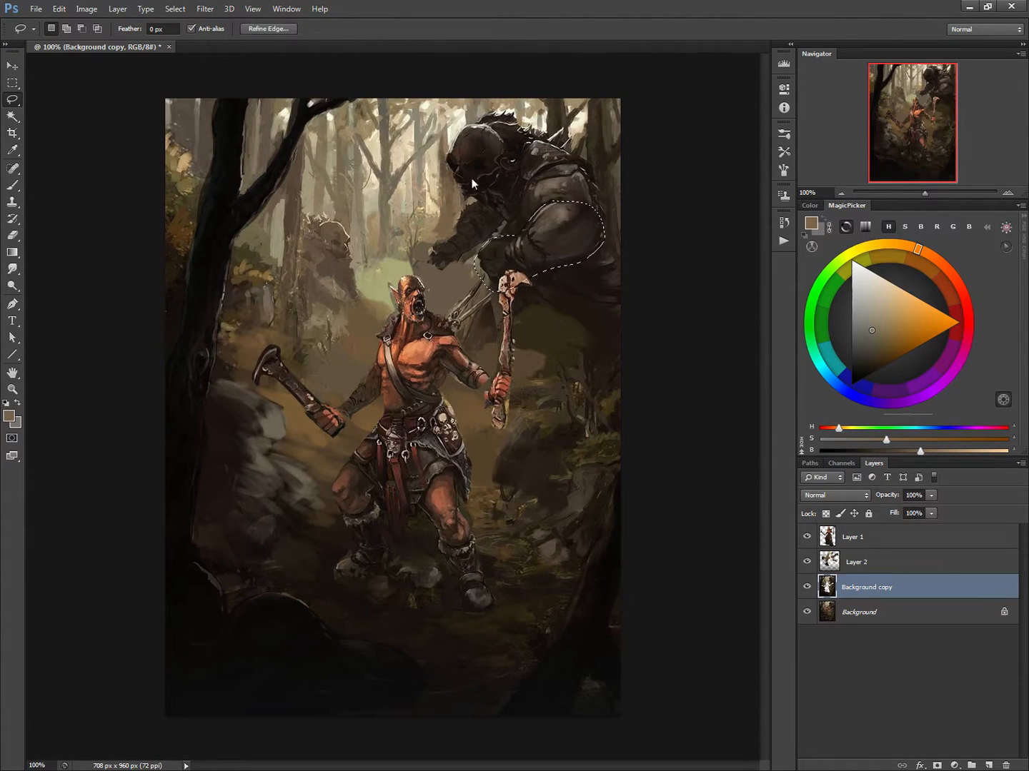
key("ctrl+t")
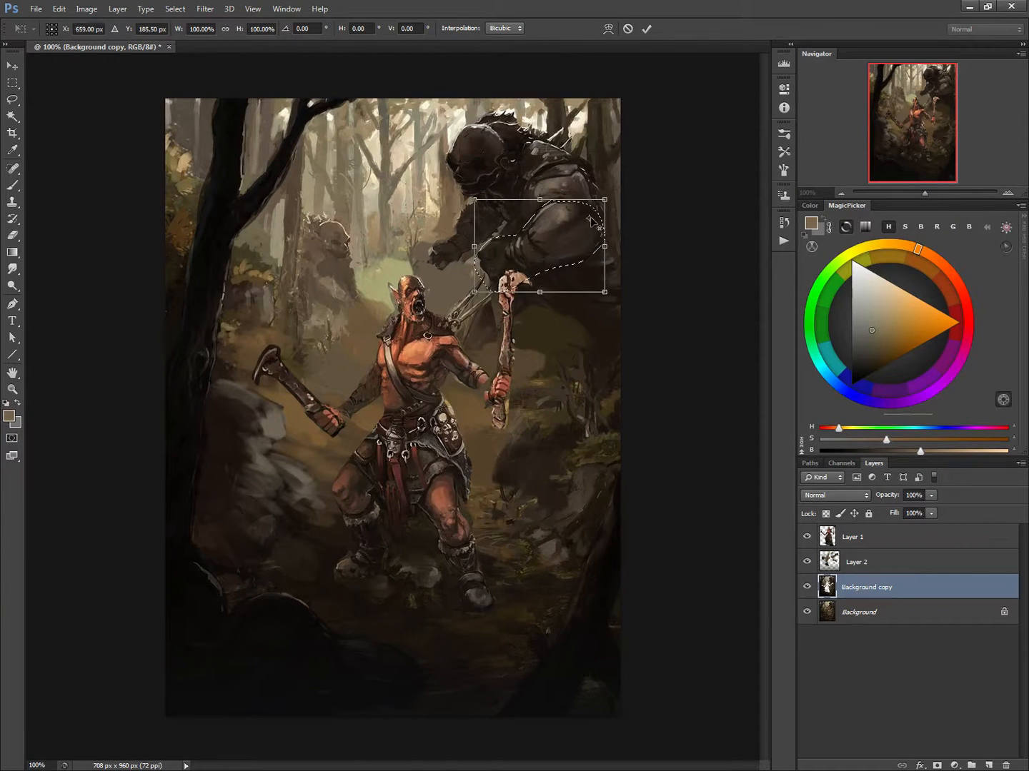
left_click_drag(503, 154, 485, 220)
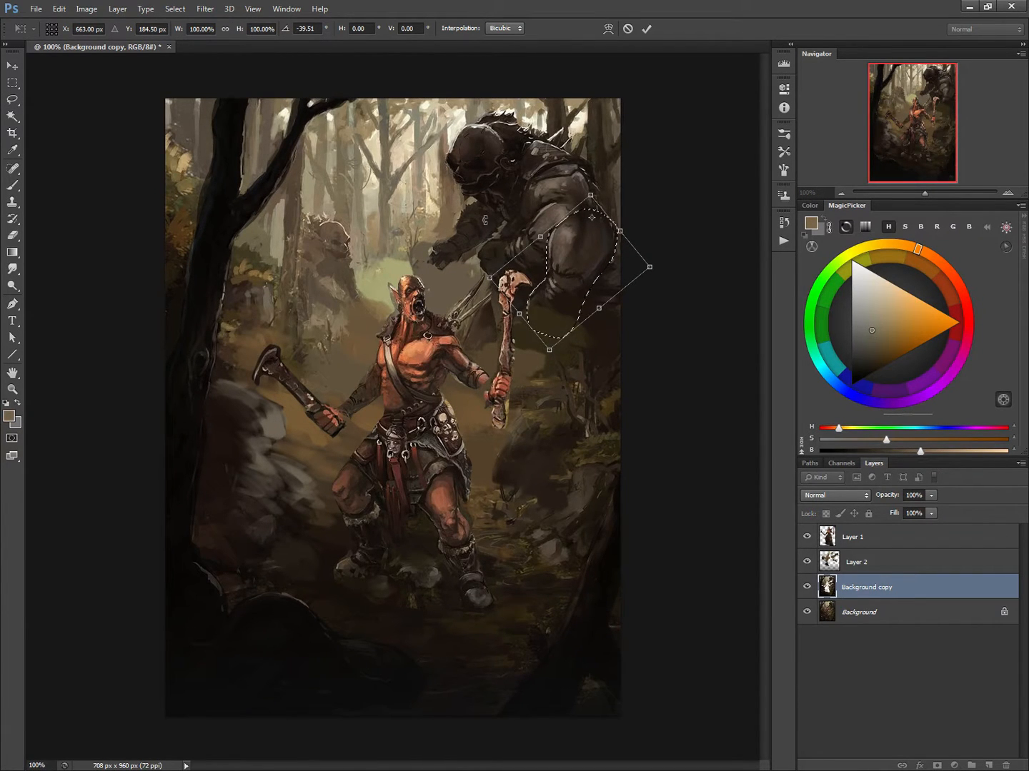
right_click(567, 305)
left_click(543, 307)
key("Return")
Cut the rotated forearm onto its own layer, move it above Layer 2, and merge it down into Layer 2.
right_click(547, 316)
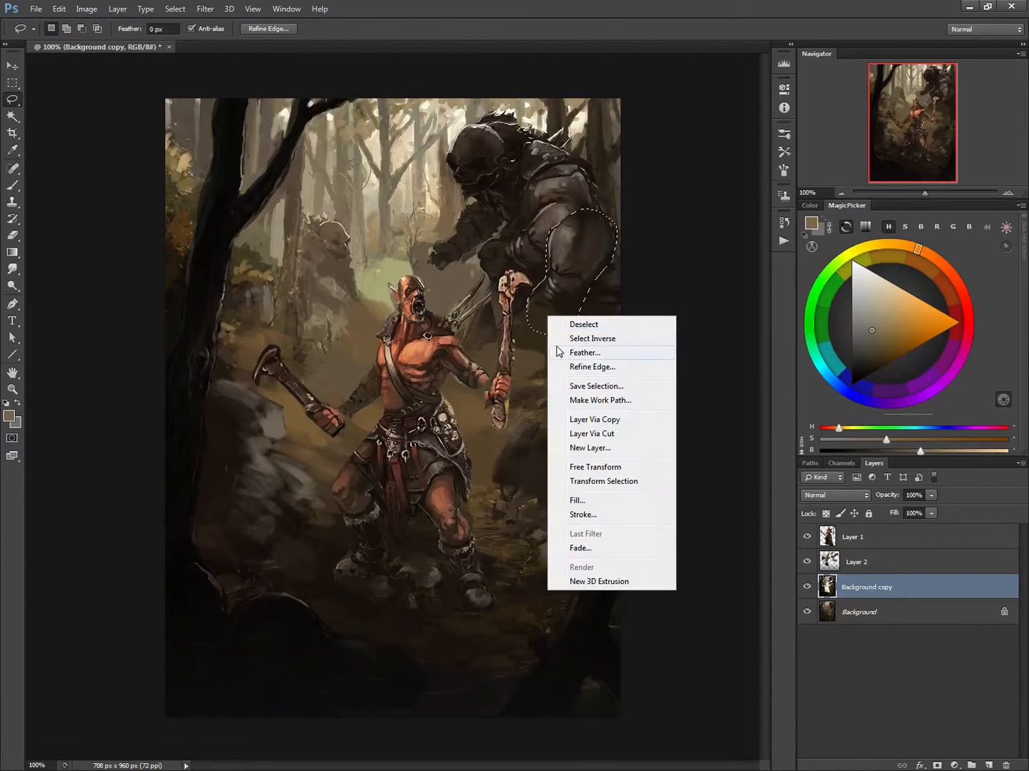
left_click(576, 434)
left_click_drag(830, 589, 827, 559)
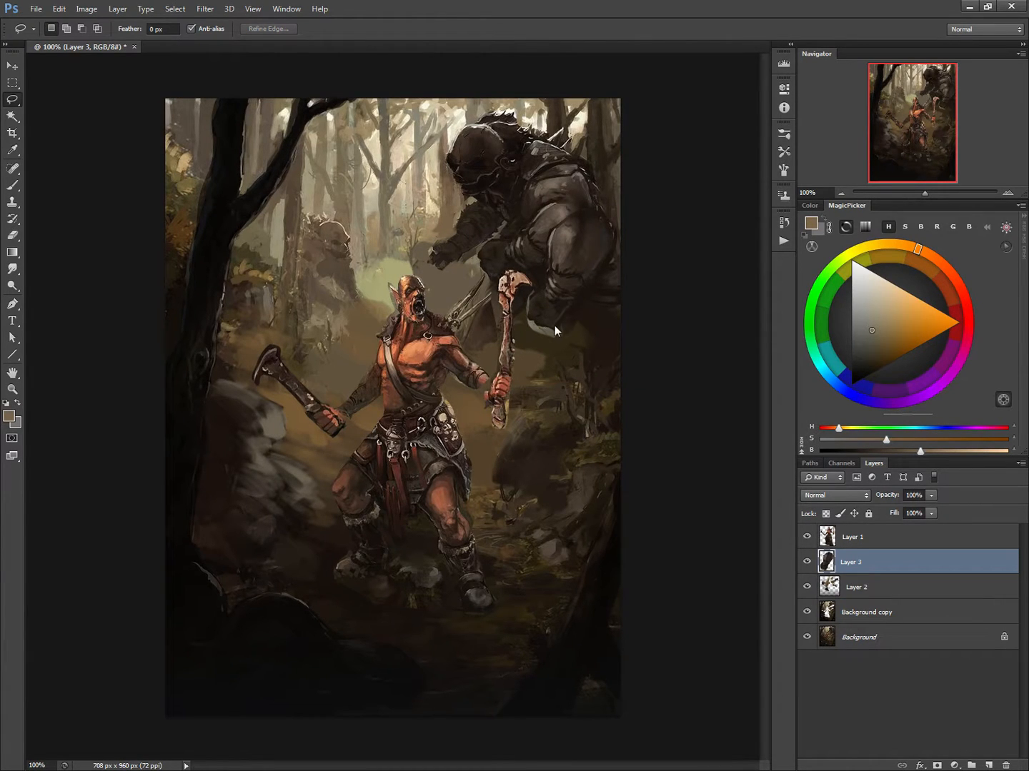
key("ctrl+e")
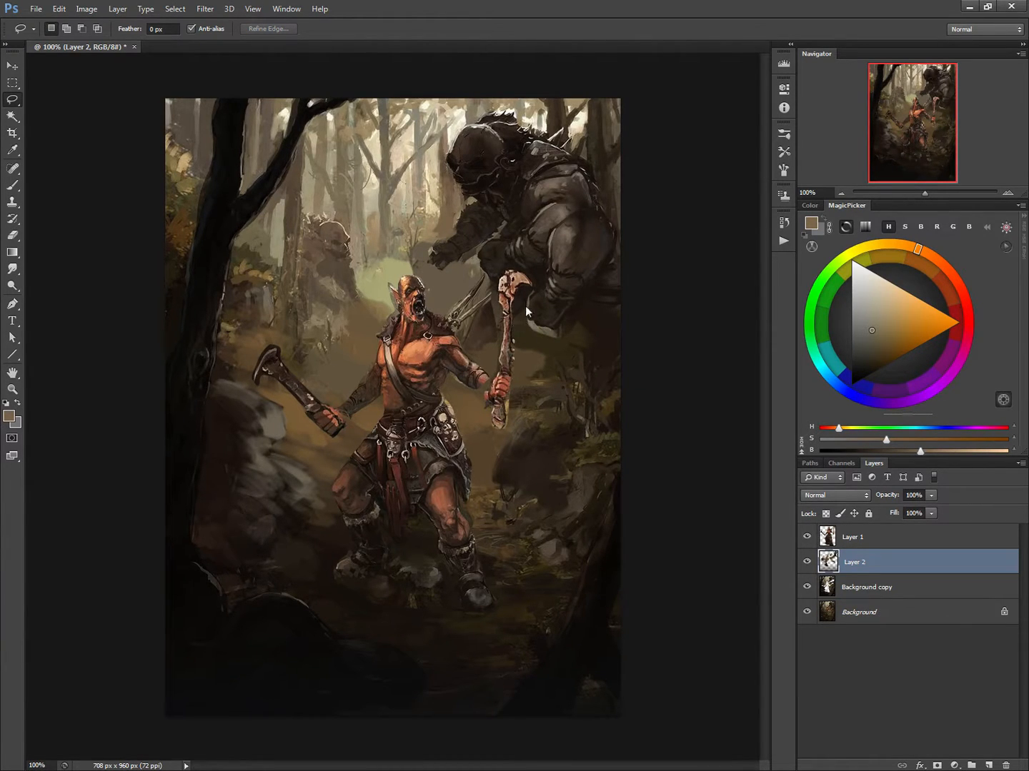
Brush the area between the giant's torso and lowered forearm with sampled dark browns and background tones.
key("b")
left_click(522, 243, "alt")
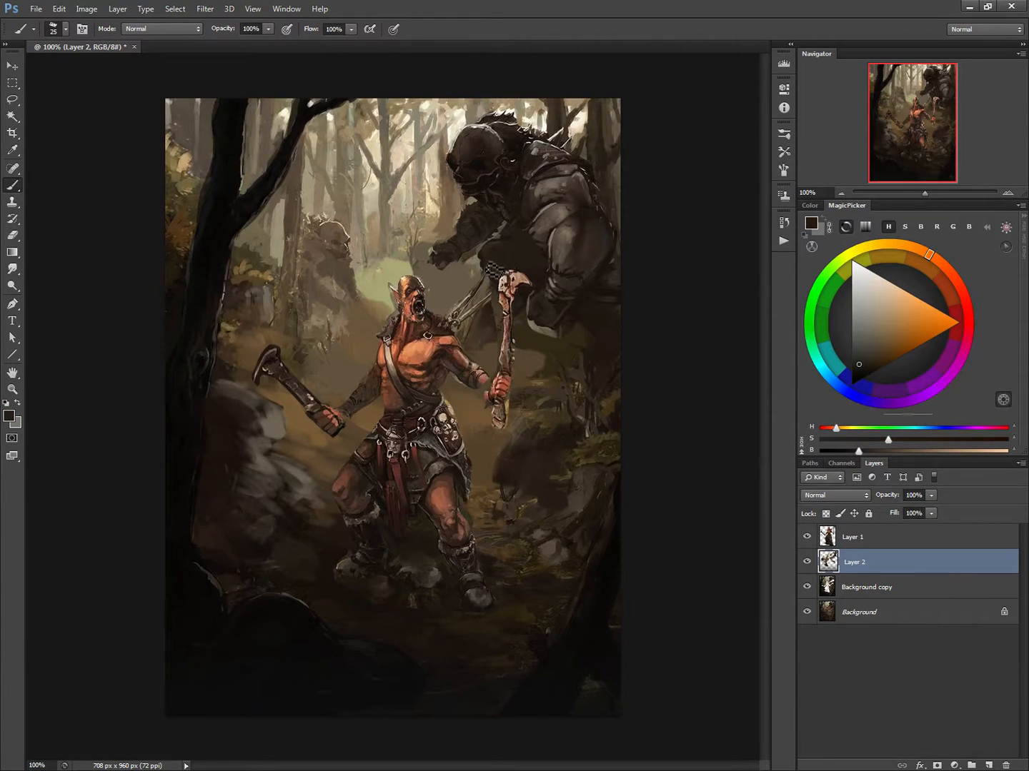
left_click(472, 268, "alt")
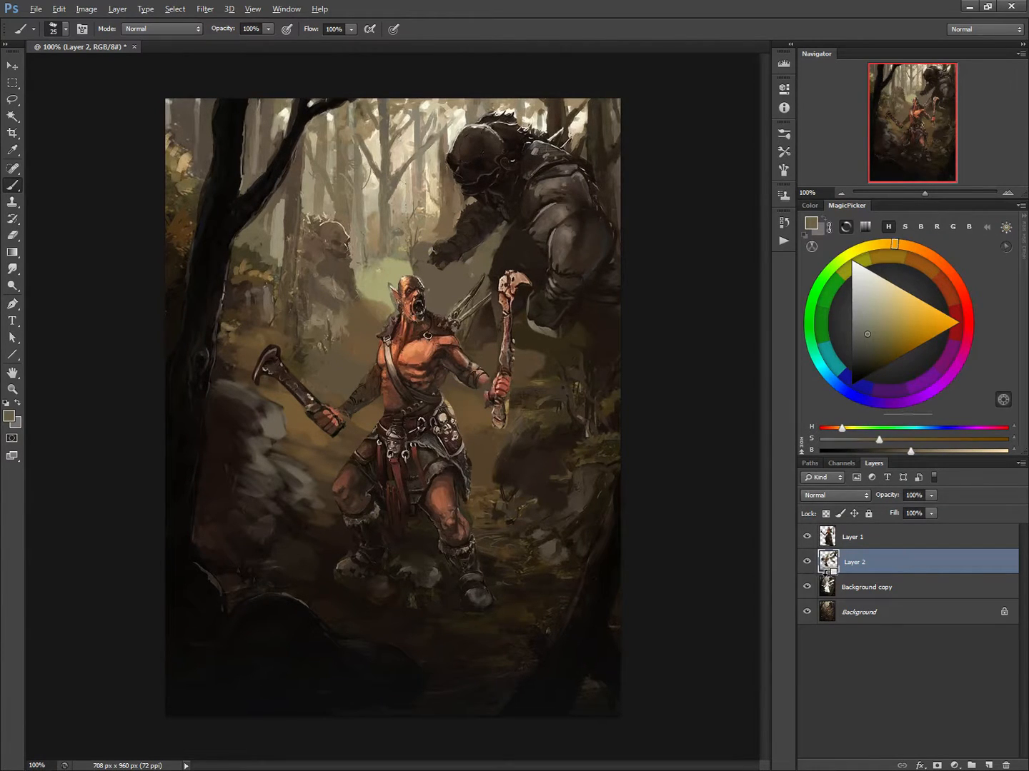
key("alt")
left_click(548, 324, "alt")
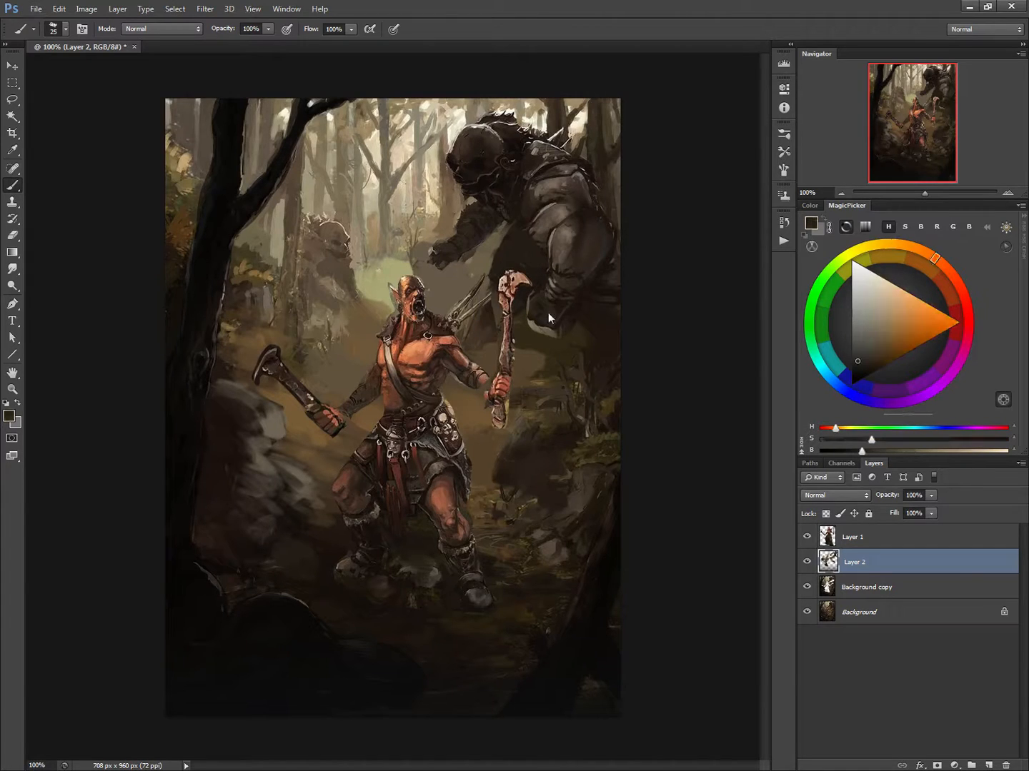
Clean up the background beneath the giant's lowered forearm with sampled browns, adjusting the brush size up to 25.
key("[")
key("[")
key("[")
key("[")
key("[")
key("[")
left_click(558, 348, "alt")
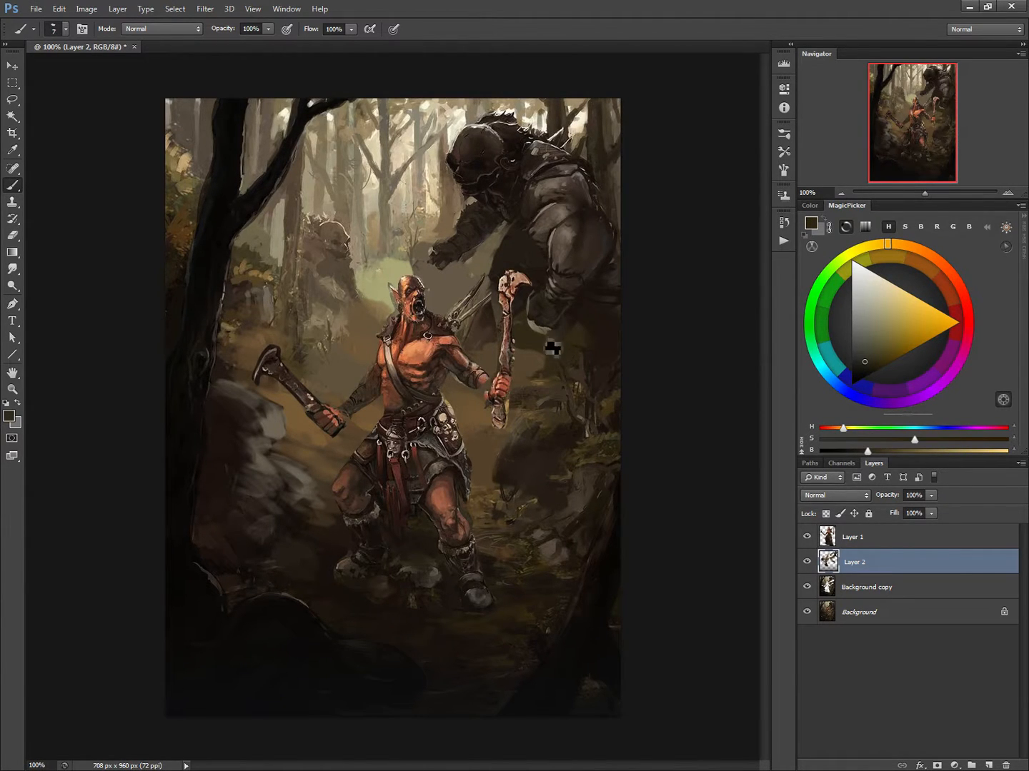
key("bracketright")
key("bracketright")
key("bracketright")
left_click(545, 325, "alt")
key("bracketright")
key("bracketright")
key("bracketright")
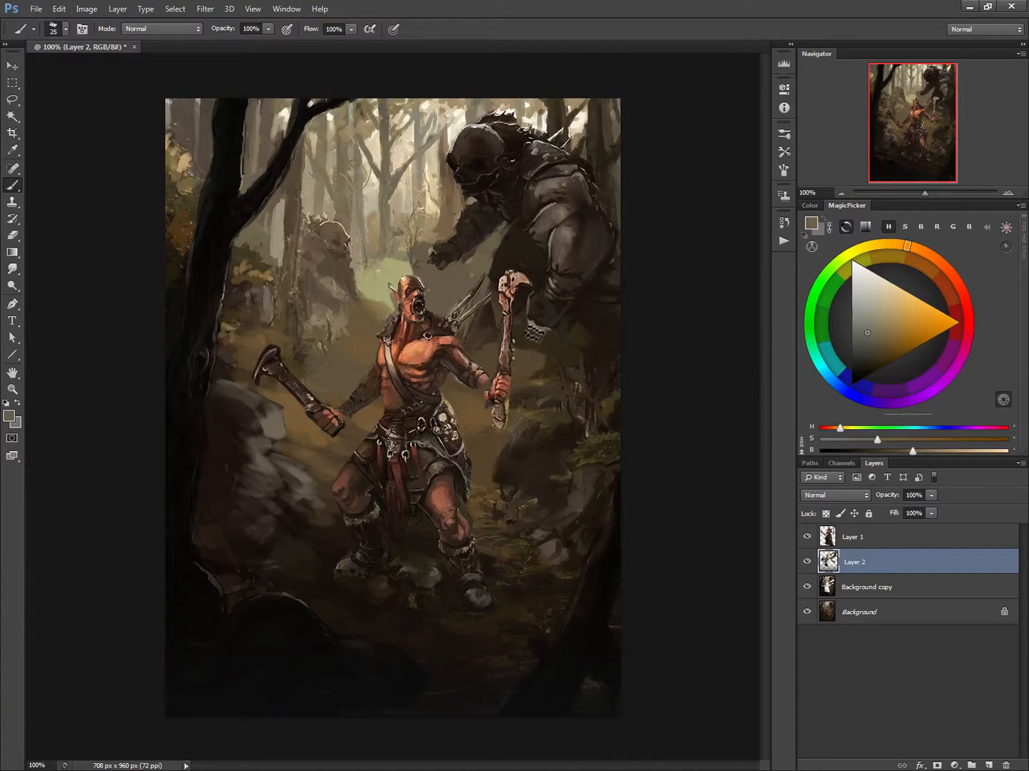
mouse_move(550, 345)
left_mouse_down()
mouse_move(532, 334)
mouse_move(542, 365)
mouse_move(576, 335)
mouse_move(580, 346)
mouse_move(552, 362)
left_mouse_up()
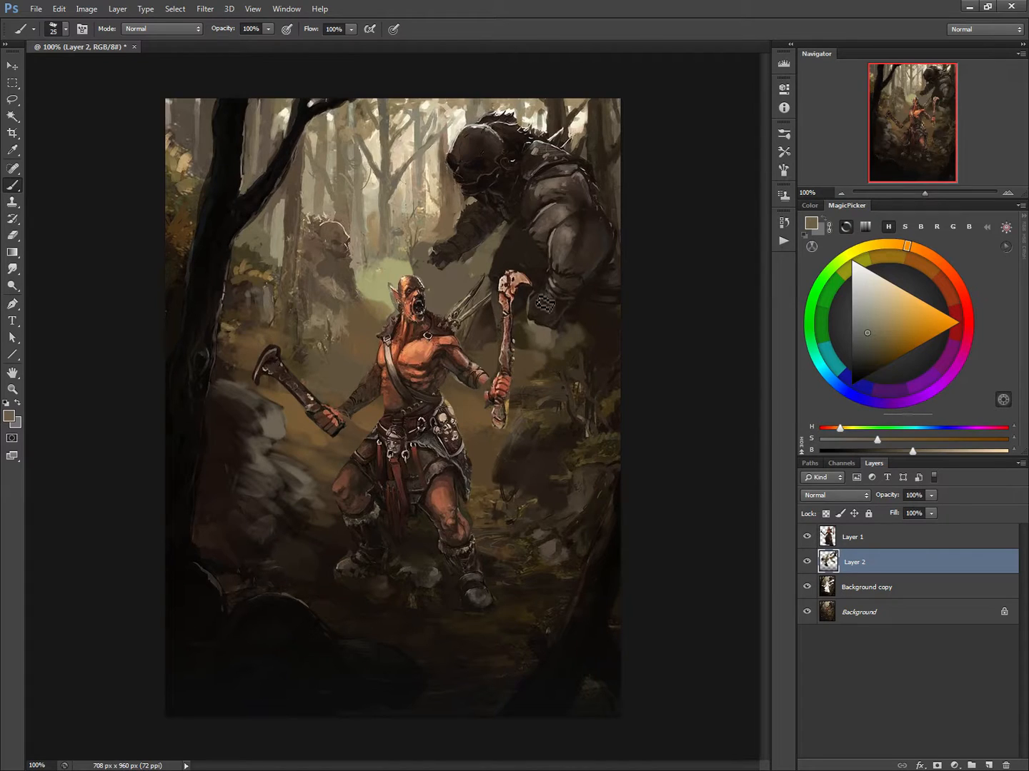
Refine the end of the giant's lowered forearm beside the raised weapon using sampled dark and background browns.
left_click(536, 312, "alt")
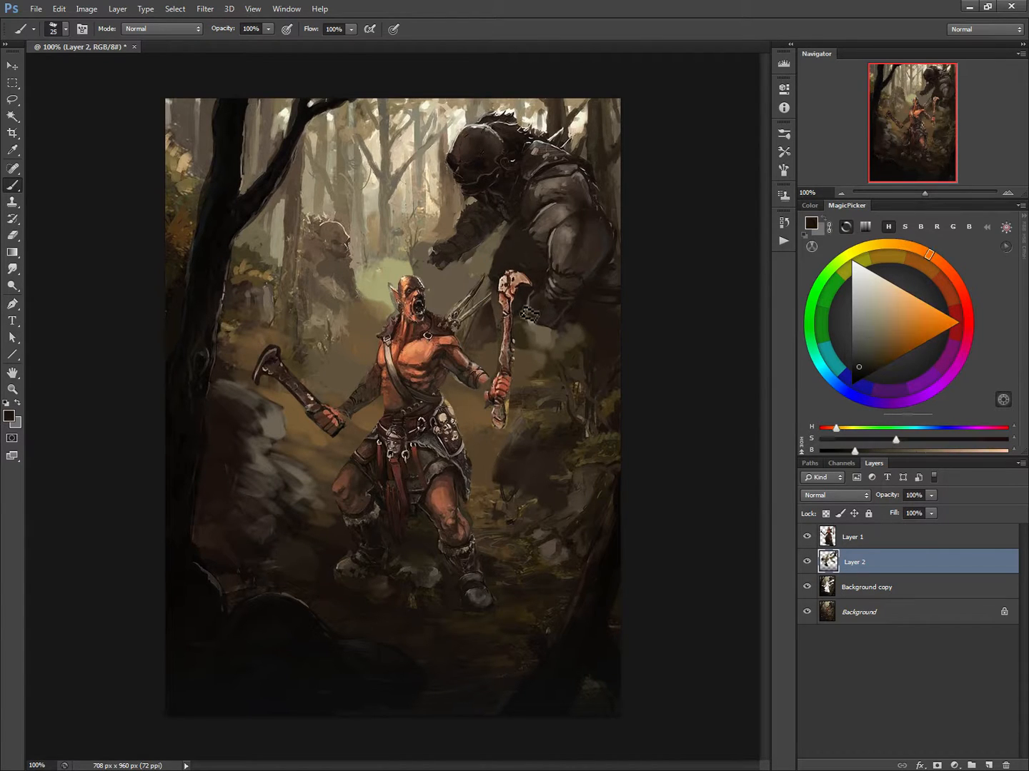
key("bracketleft")
key("bracketleft")
left_click(530, 292, "alt")
key("bracketright")
key("bracketright")
key("bracketright")
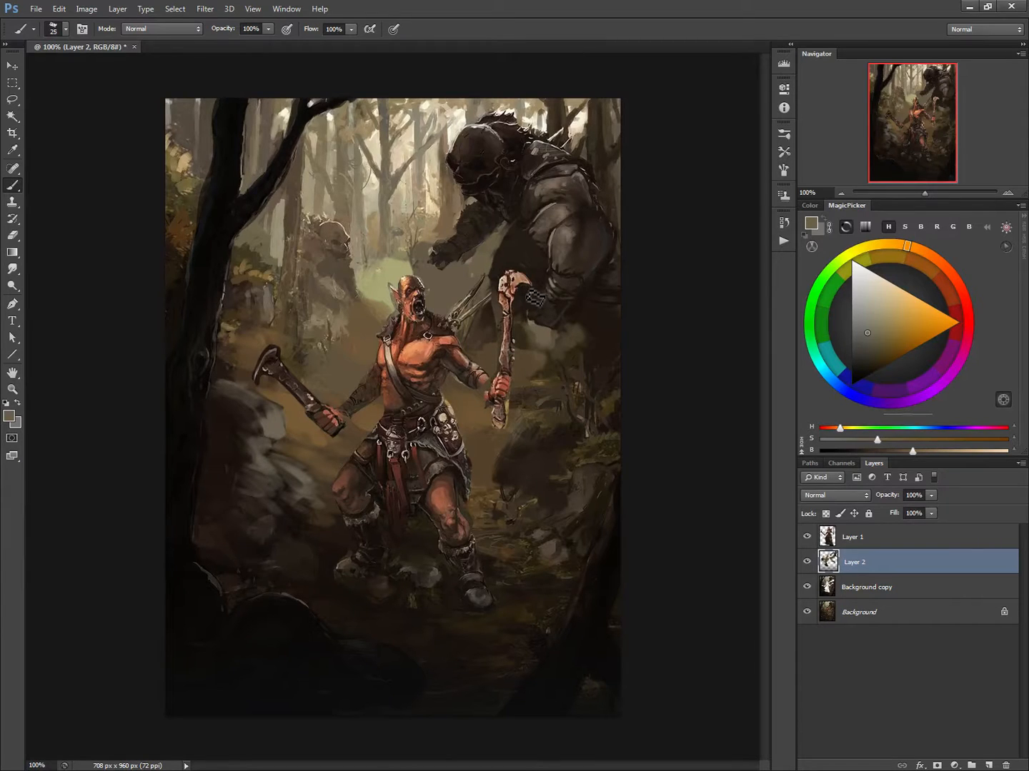
mouse_move(530, 305)
left_mouse_down()
mouse_move(522, 330)
mouse_move(537, 293)
left_mouse_up()
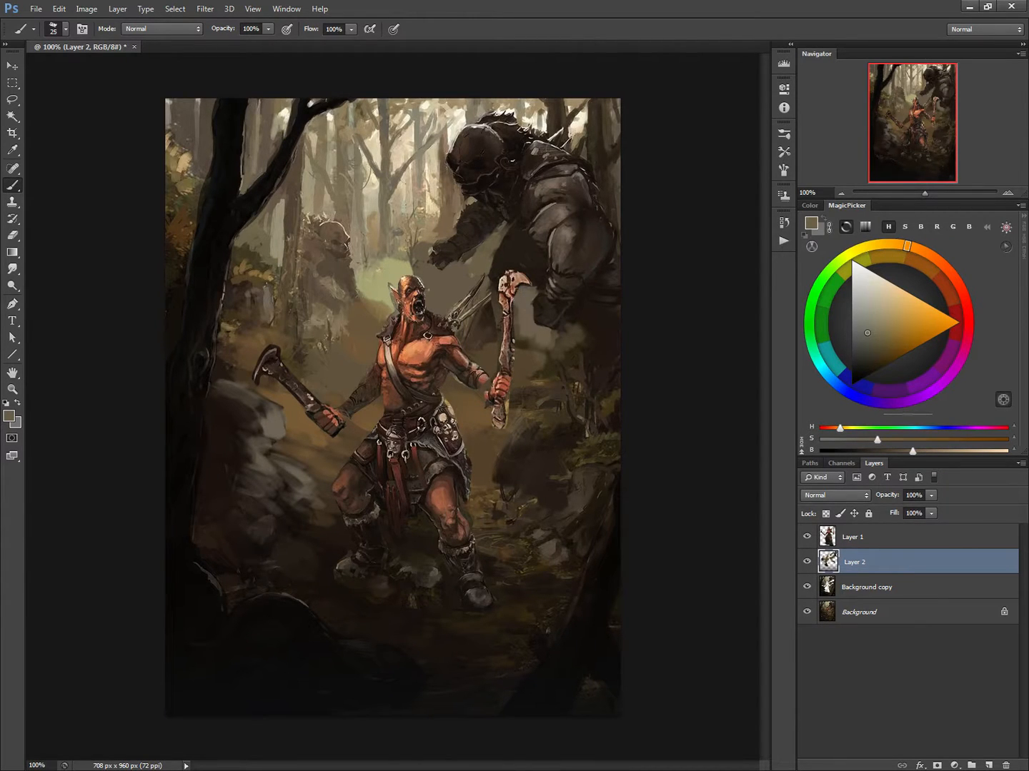
Brush a pale glow behind the end of the giant's lowered forearm and paint a dark clawed hand over it with a size 8 brush.
left_click(433, 206, "alt")
mouse_move(532, 293)
left_mouse_down()
mouse_move(527, 336)
mouse_move(567, 342)
mouse_move(557, 362)
left_mouse_up()
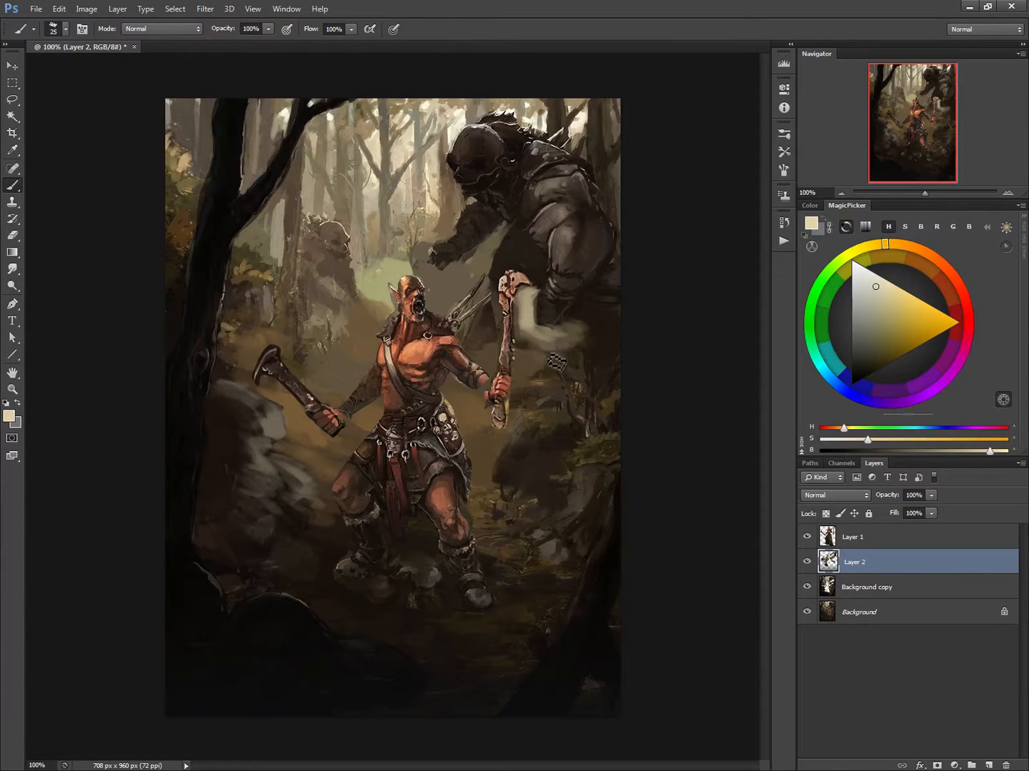
left_click(533, 313, "alt")
key("bracketleft")
key("bracketleft")
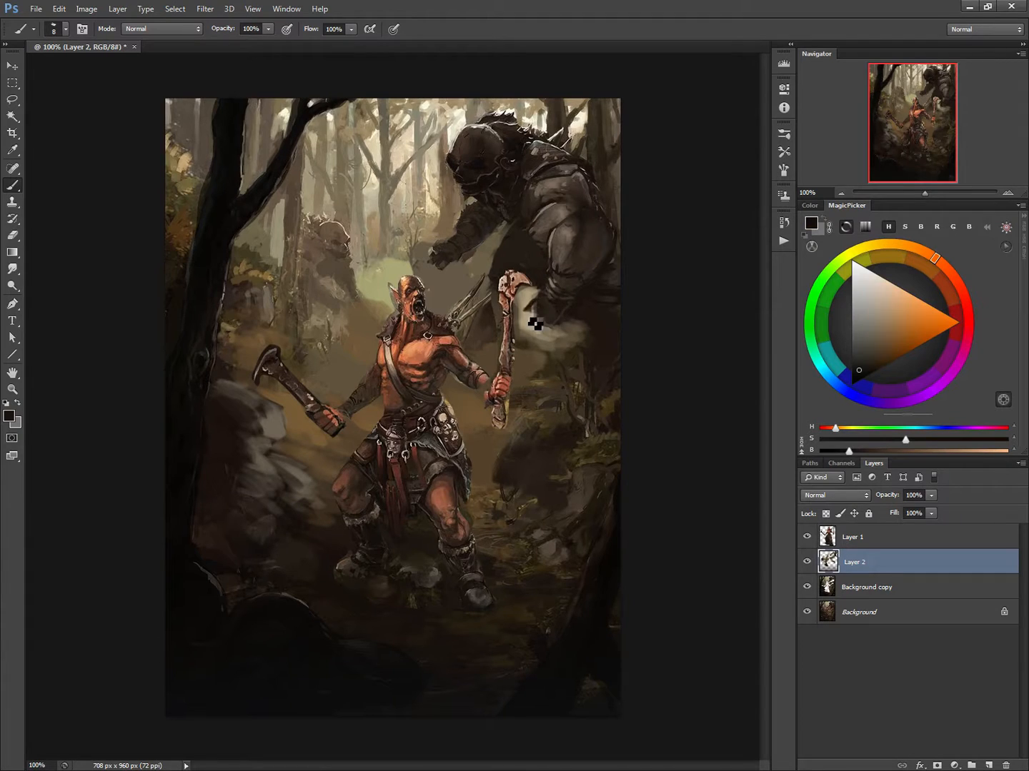
mouse_move(535, 324)
left_mouse_down()
mouse_move(527, 315)
mouse_move(536, 317)
left_mouse_up()
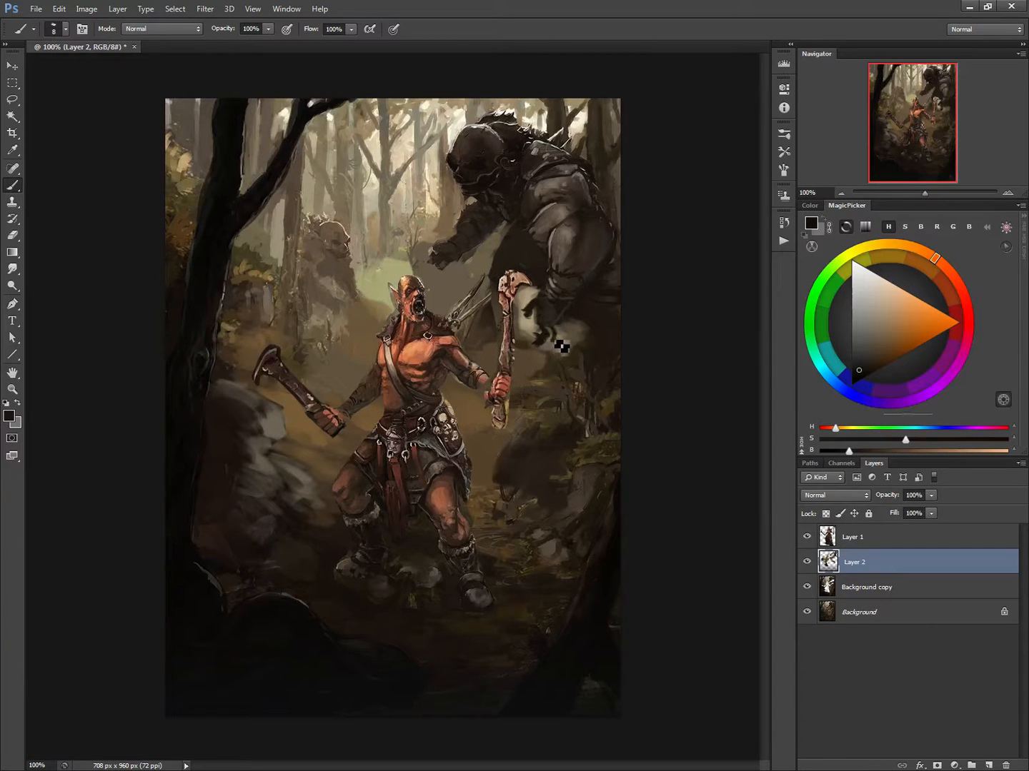
mouse_move(557, 345)
left_mouse_down()
mouse_move(573, 315)
mouse_move(569, 355)
mouse_move(570, 337)
mouse_move(531, 340)
mouse_move(563, 348)
mouse_move(568, 337)
mouse_move(550, 318)
mouse_move(540, 350)
left_mouse_up()
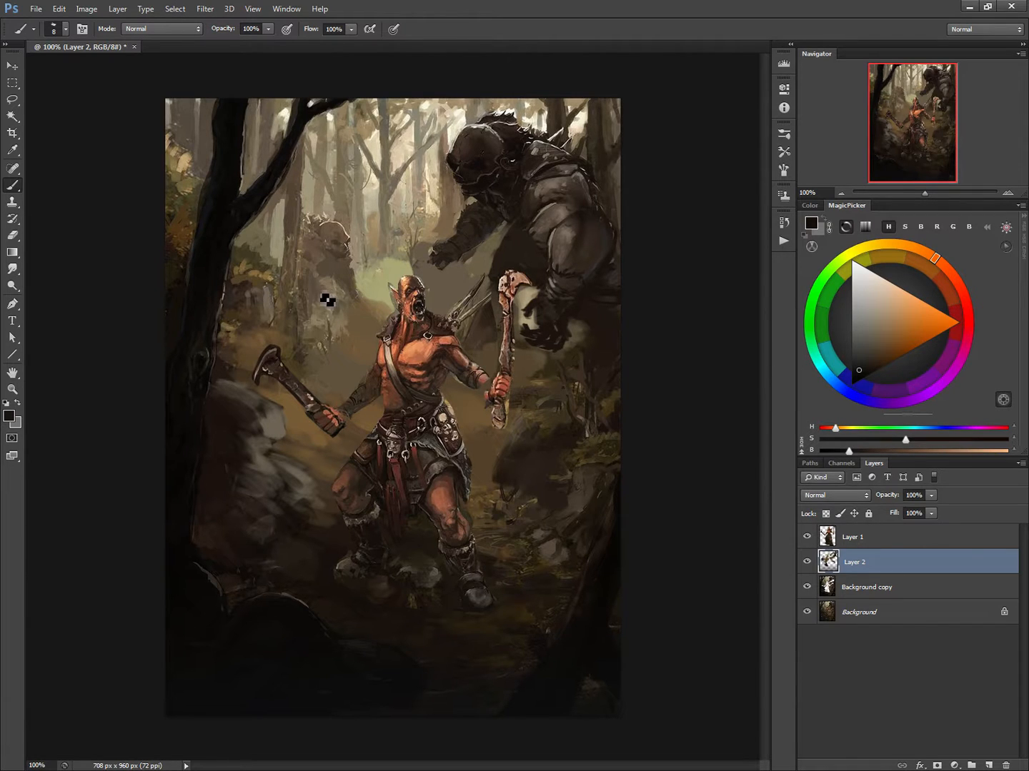
Hide and restore the layers above Background to compare the new hand and poses with the original painting.
left_click(806, 536)
left_click(806, 561)
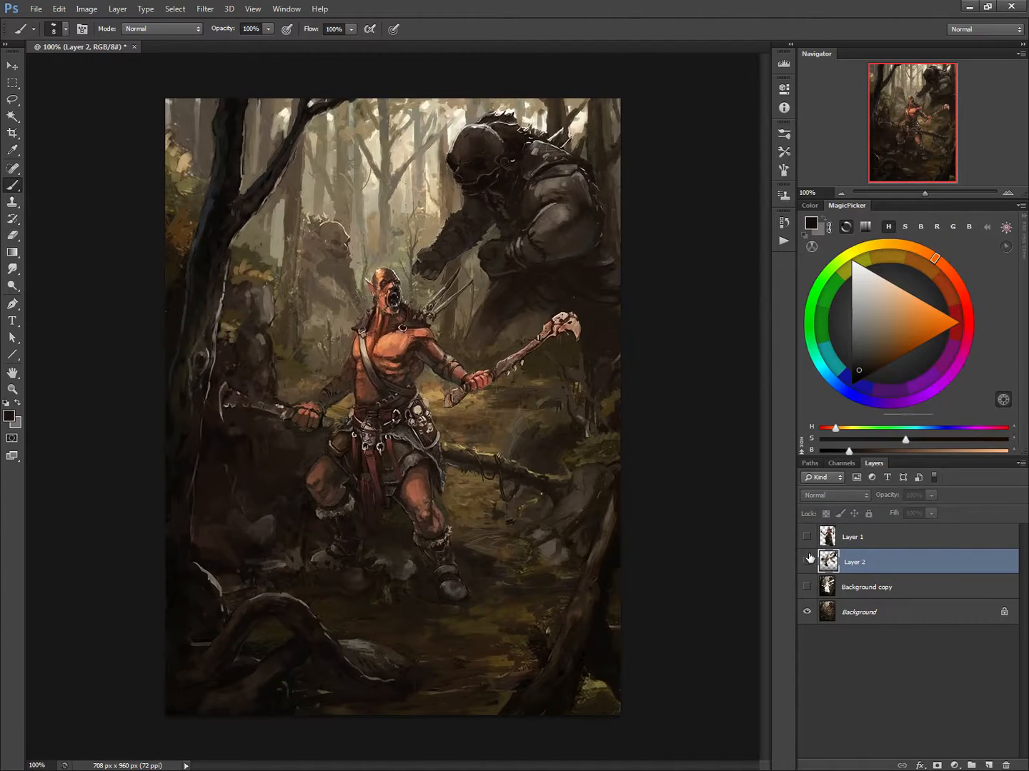
left_click_drag(806, 539, 806, 587)
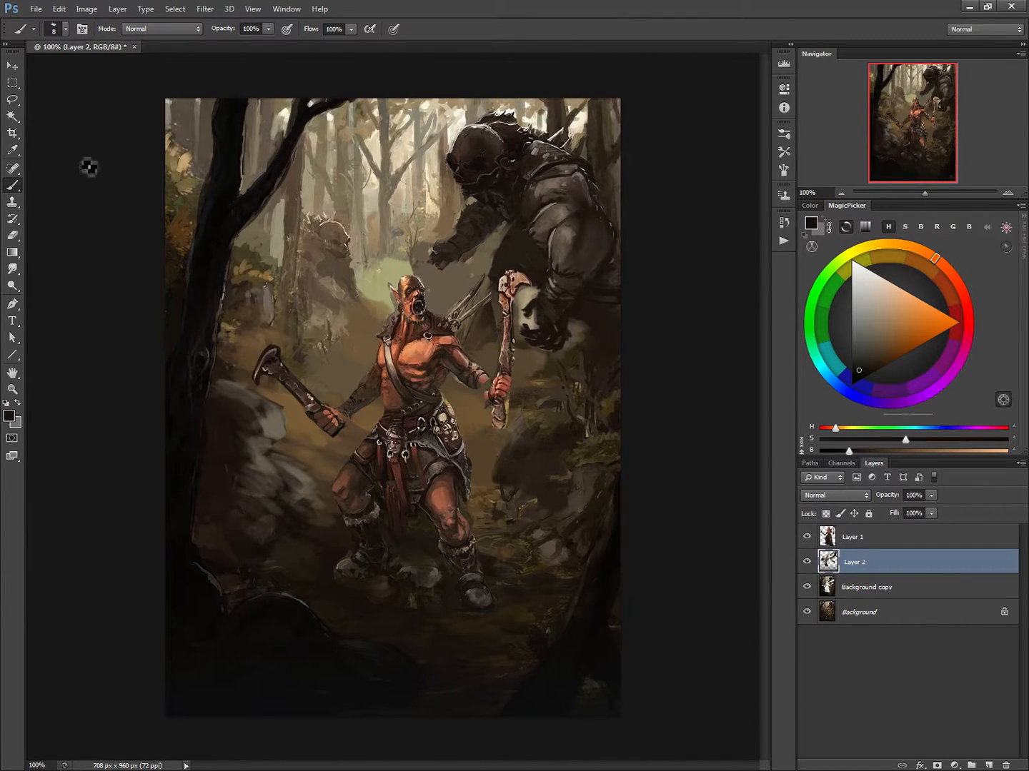
Try to move the lassoed distant figure while Layer 2 is active.
left_click(10, 102)
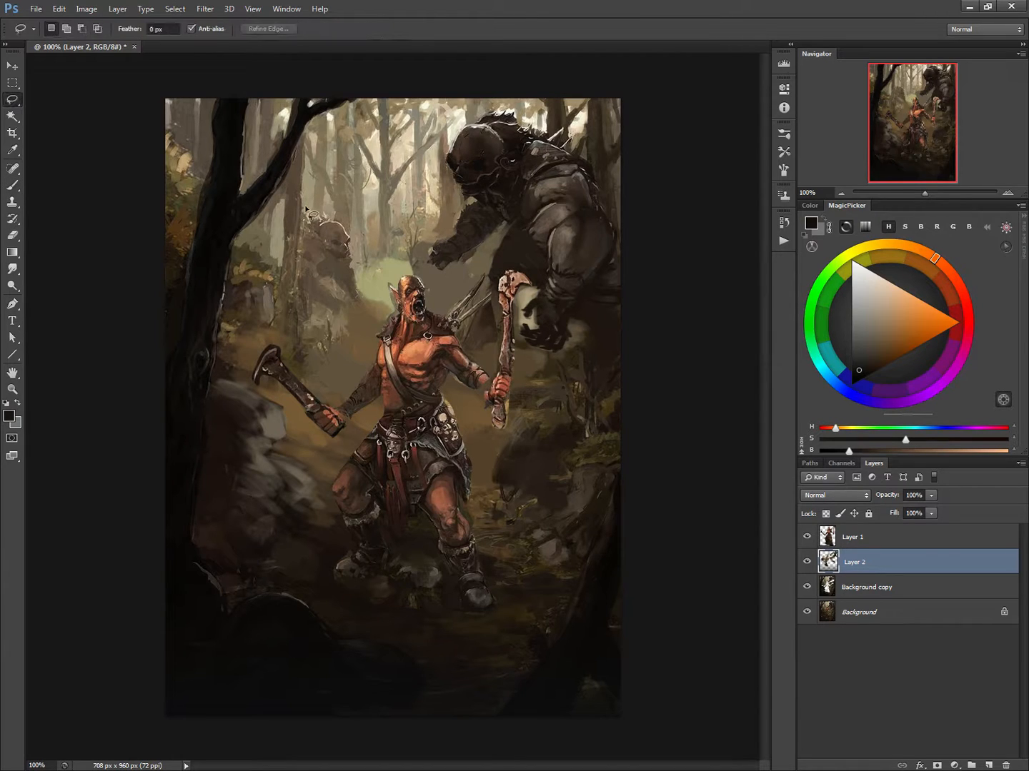
mouse_move(320, 330)
left_mouse_down()
mouse_move(301, 236)
mouse_move(323, 329)
left_mouse_up()
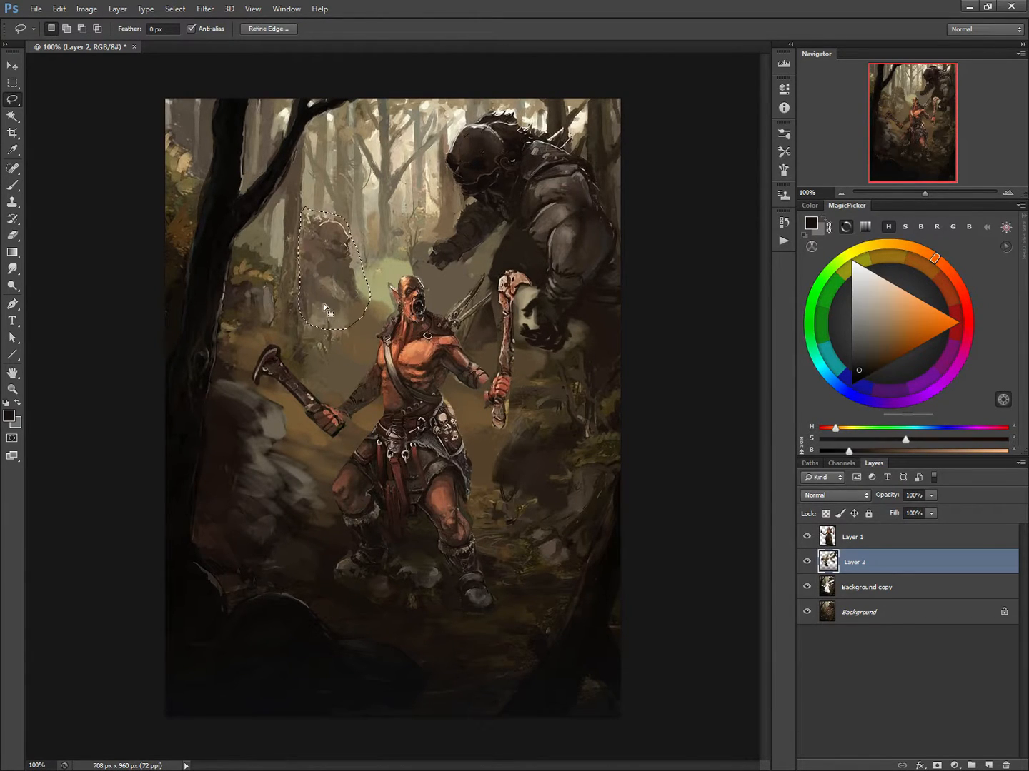
key("alt")
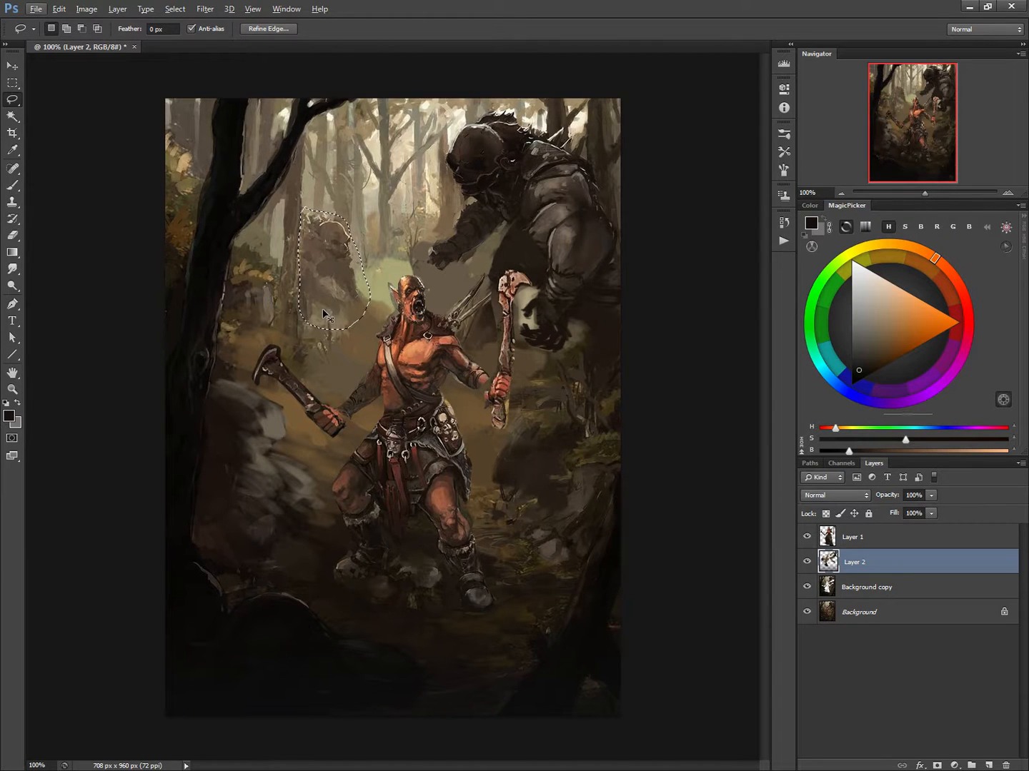
mouse_move(324, 312)
left_mouse_down()
mouse_move(323, 273)
mouse_move(323, 323)
left_mouse_up()
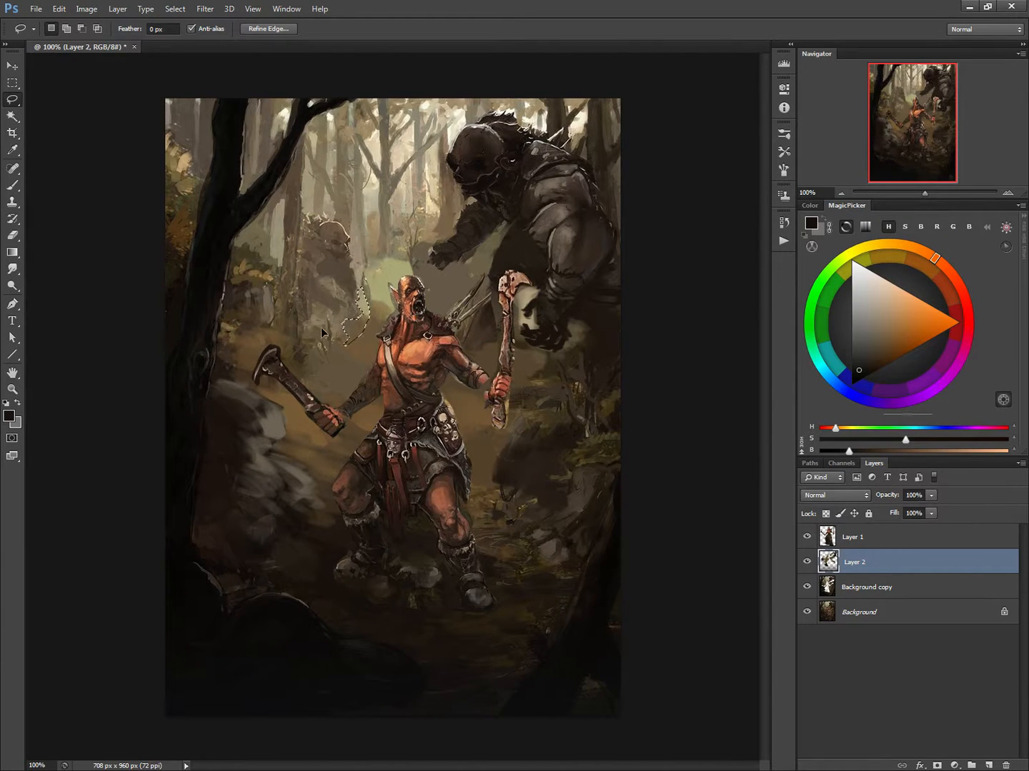
On the Background copy layer, lasso the distant figure behind the warrior, shift it upward, and deselect.
key("alt+bracketleft")
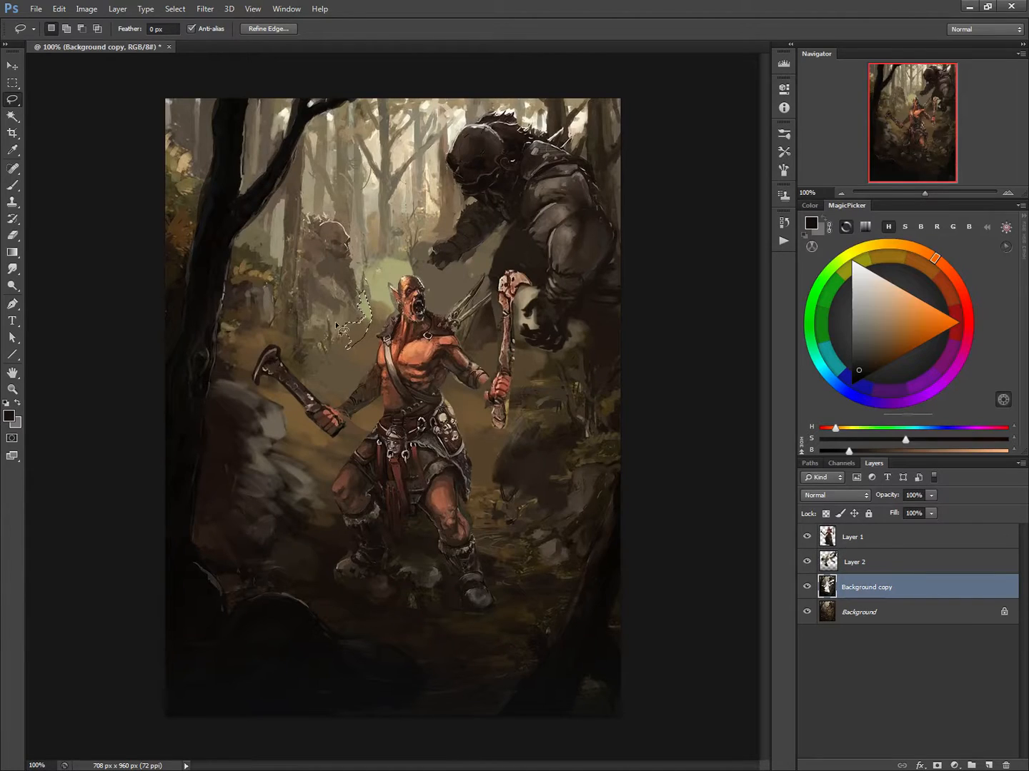
key("ctrl+d")
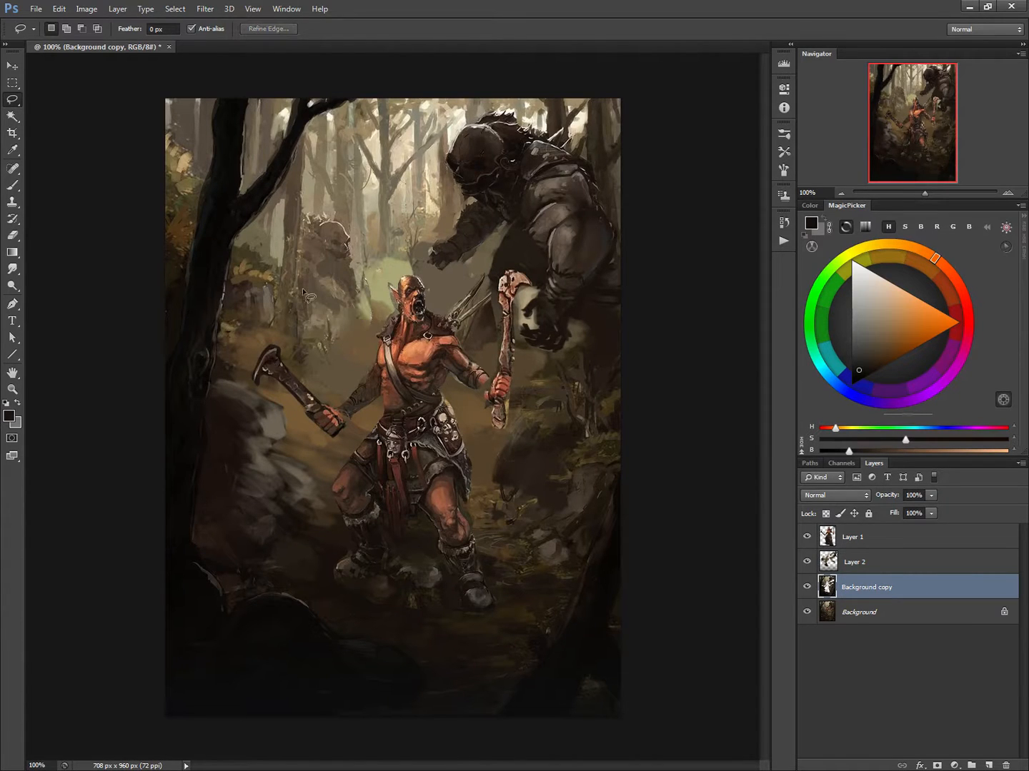
mouse_move(370, 271)
left_mouse_down()
mouse_move(335, 345)
mouse_move(302, 345)
mouse_move(320, 239)
left_mouse_up()
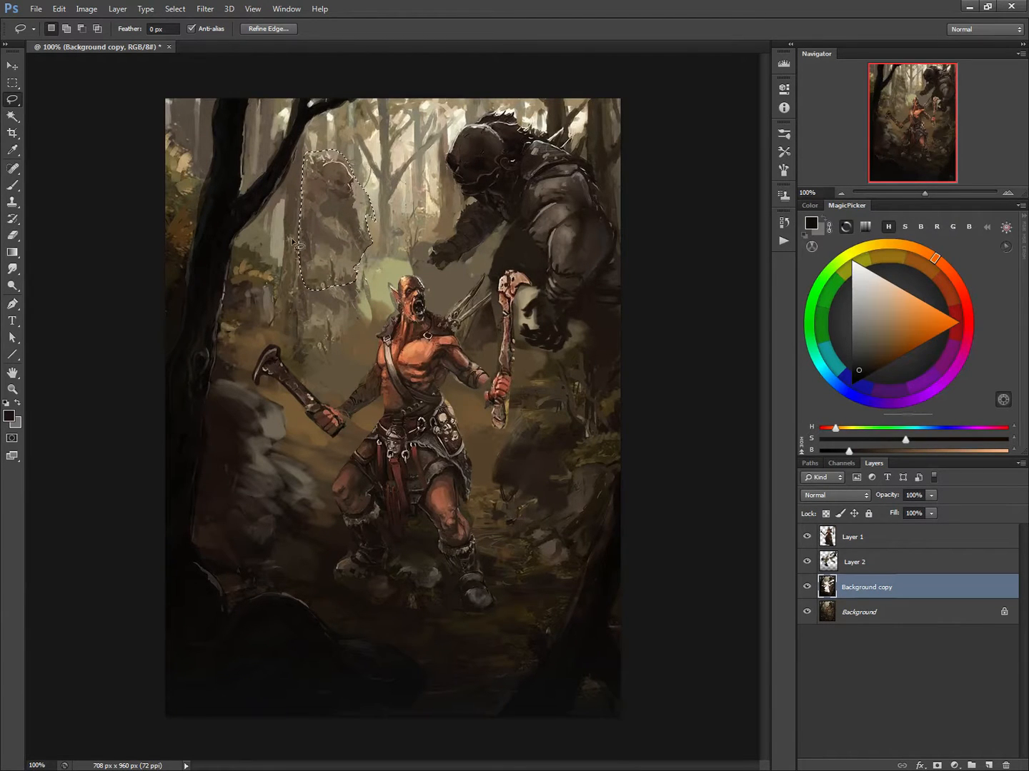
key("ctrl+d")
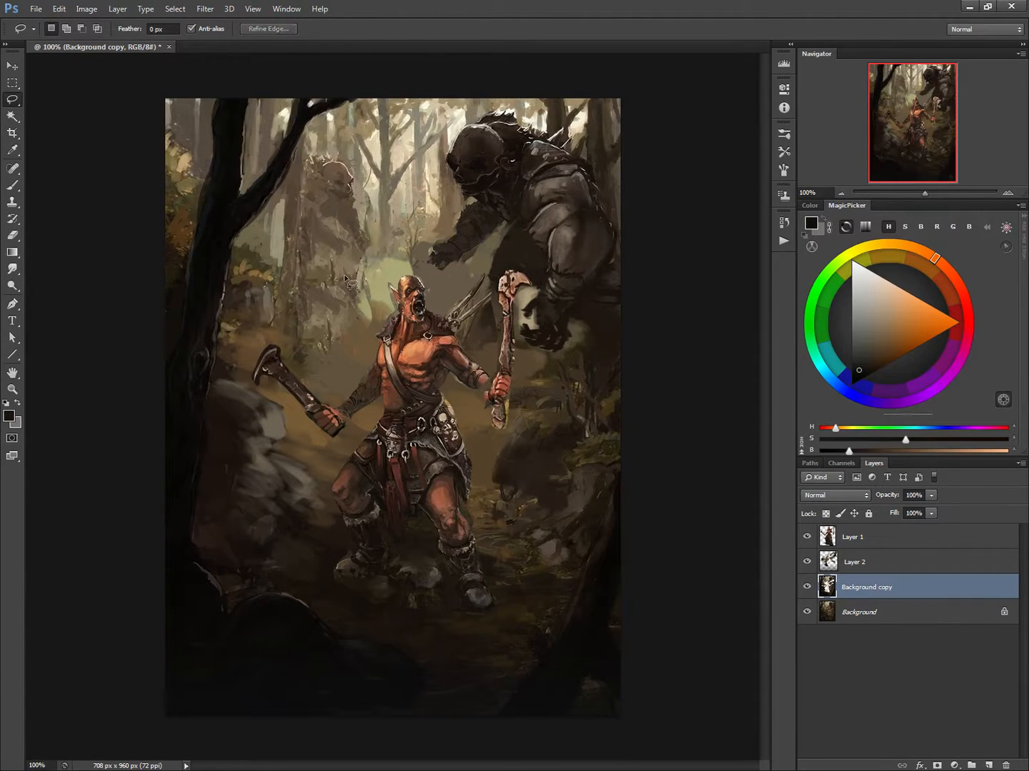
On Layer 2, paint an outstretched arm on the distant figure with a sampled brown and a size 20 brush.
key("b")
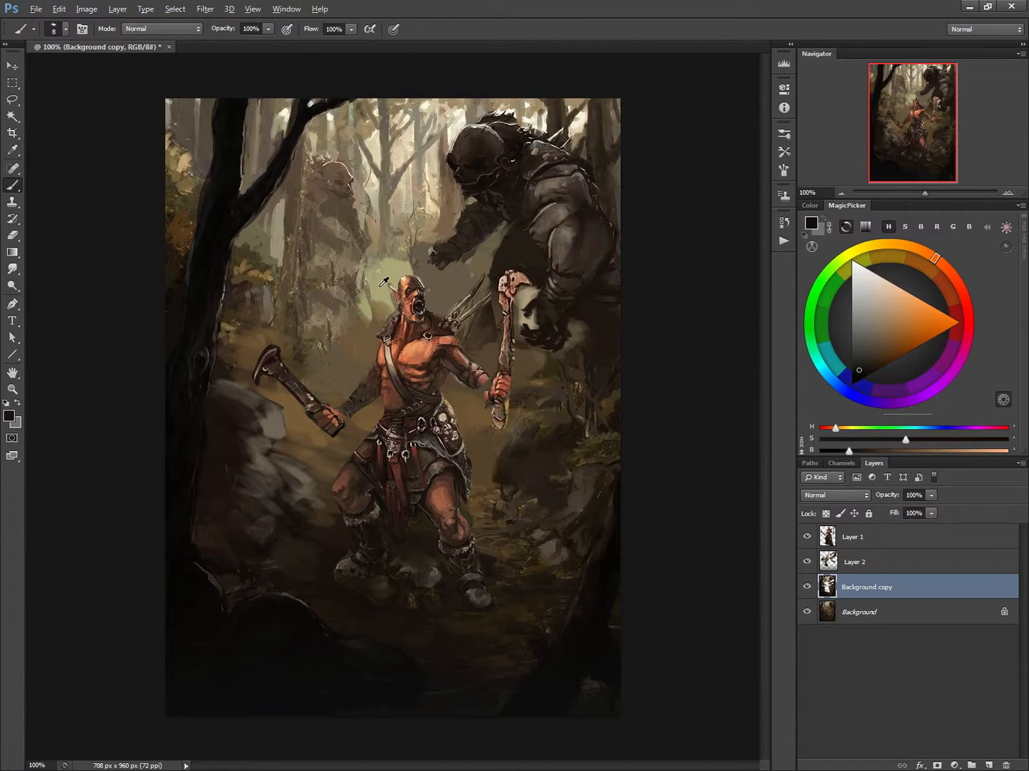
key("alt+bracketright")
left_click(377, 266, "alt")
key("bracketright")
key("bracketright")
key("bracketright")
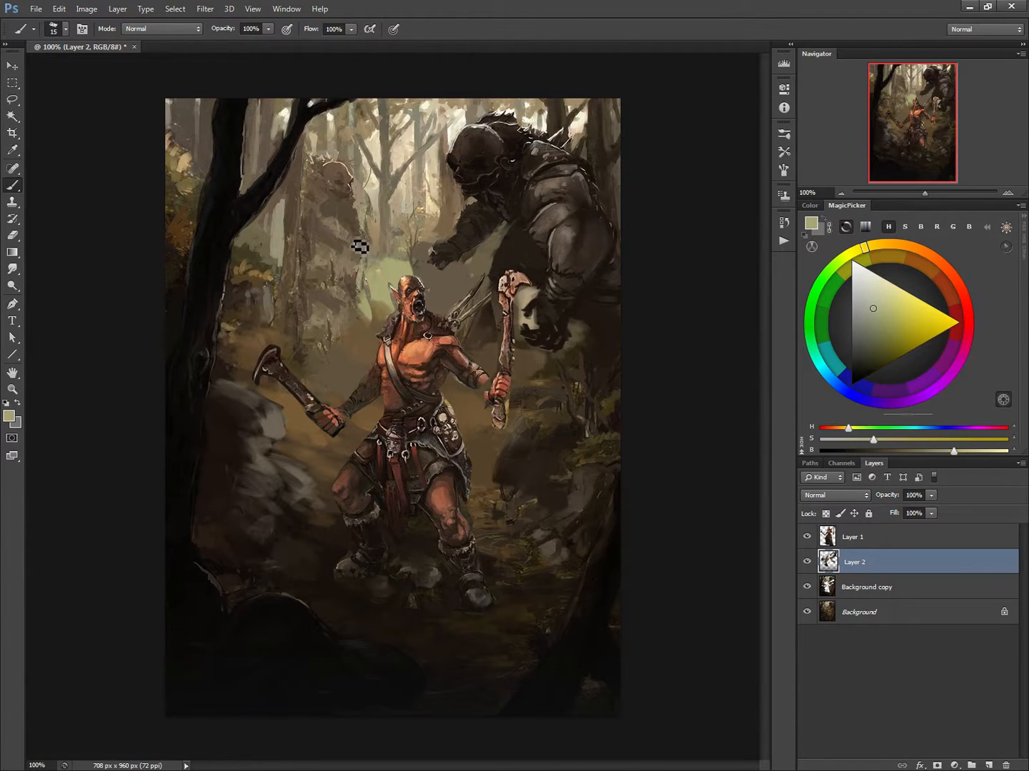
key("bracketright")
left_click(350, 223, "alt")
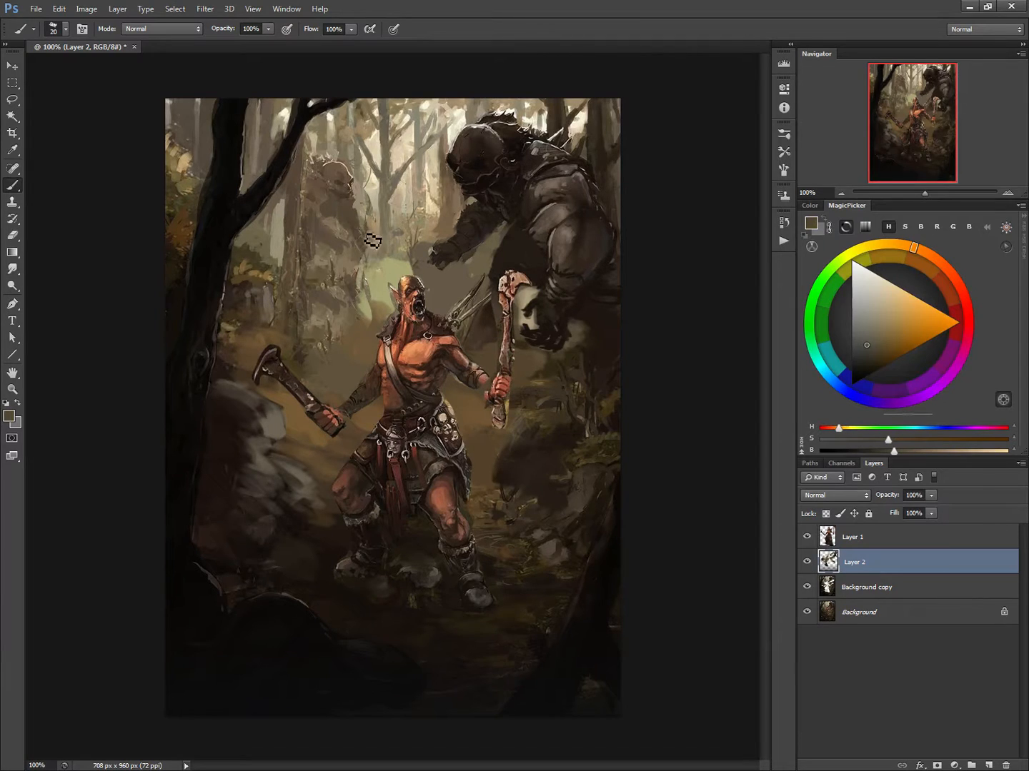
left_click_drag(358, 238, 376, 264)
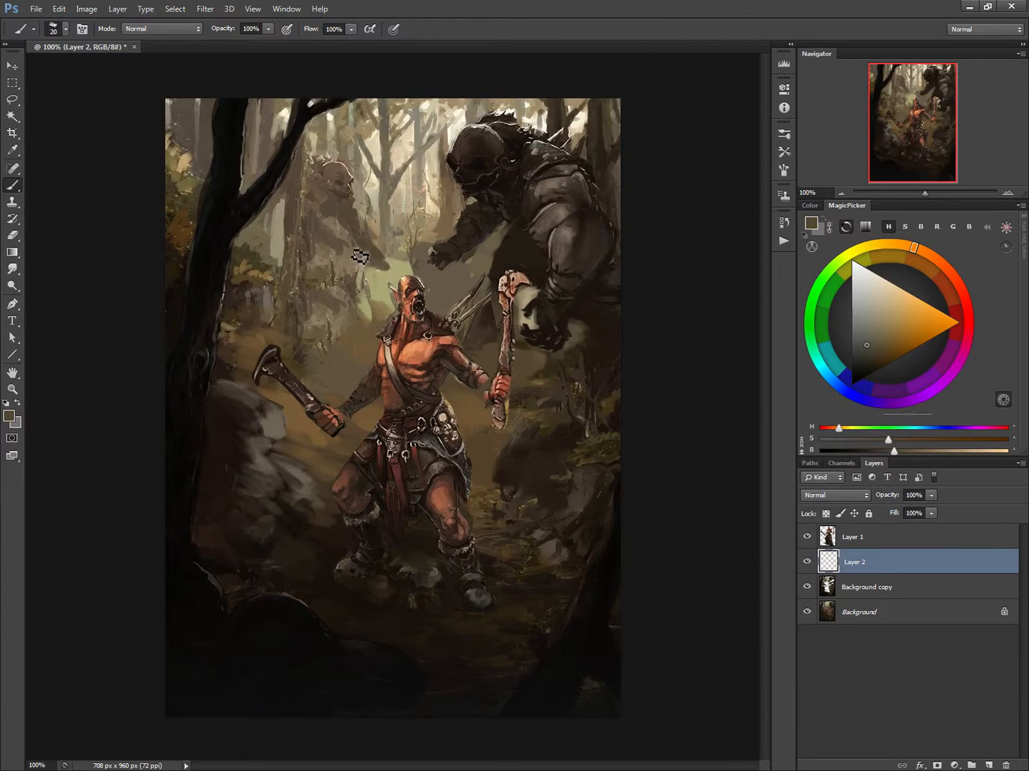
Paint over the leftovers below the distant figure with sampled misty greens and browns.
mouse_move(345, 221)
left_mouse_down()
mouse_move(341, 252)
mouse_move(351, 250)
mouse_move(363, 278)
mouse_move(344, 248)
mouse_move(333, 257)
mouse_move(345, 279)
mouse_move(333, 271)
mouse_move(340, 286)
mouse_move(325, 285)
mouse_move(356, 287)
mouse_move(373, 314)
mouse_move(374, 294)
mouse_move(374, 320)
mouse_move(364, 313)
mouse_move(360, 322)
mouse_move(344, 273)
mouse_move(377, 299)
mouse_move(379, 290)
mouse_move(364, 258)
mouse_move(329, 251)
mouse_move(339, 256)
mouse_move(322, 267)
mouse_move(340, 264)
mouse_move(364, 305)
mouse_move(403, 273)
mouse_move(390, 306)
left_mouse_up()
left_click(375, 286, "alt")
left_click(374, 295, "alt")
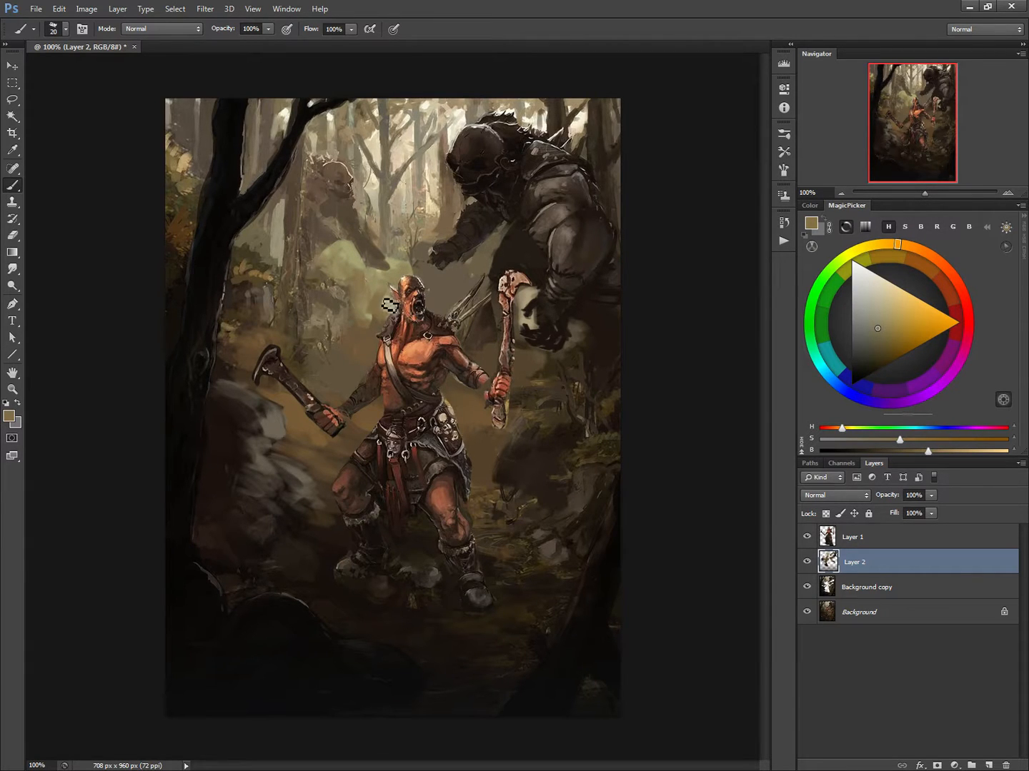
left_click(420, 273, "alt")
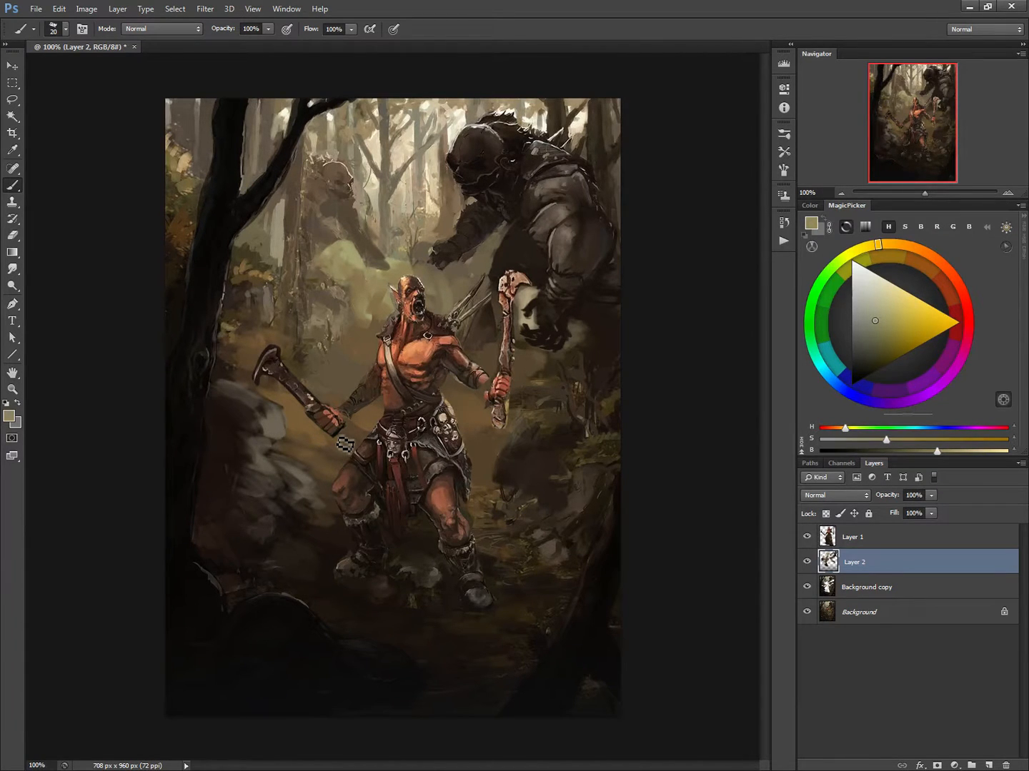
Check the original painting, sample the ground brown near the warrior's lowered weapon, and set the brush size to 15 for touch-ups.
left_click_drag(806, 537, 806, 587)
left_click(309, 429, "alt")
key("bracketleft")
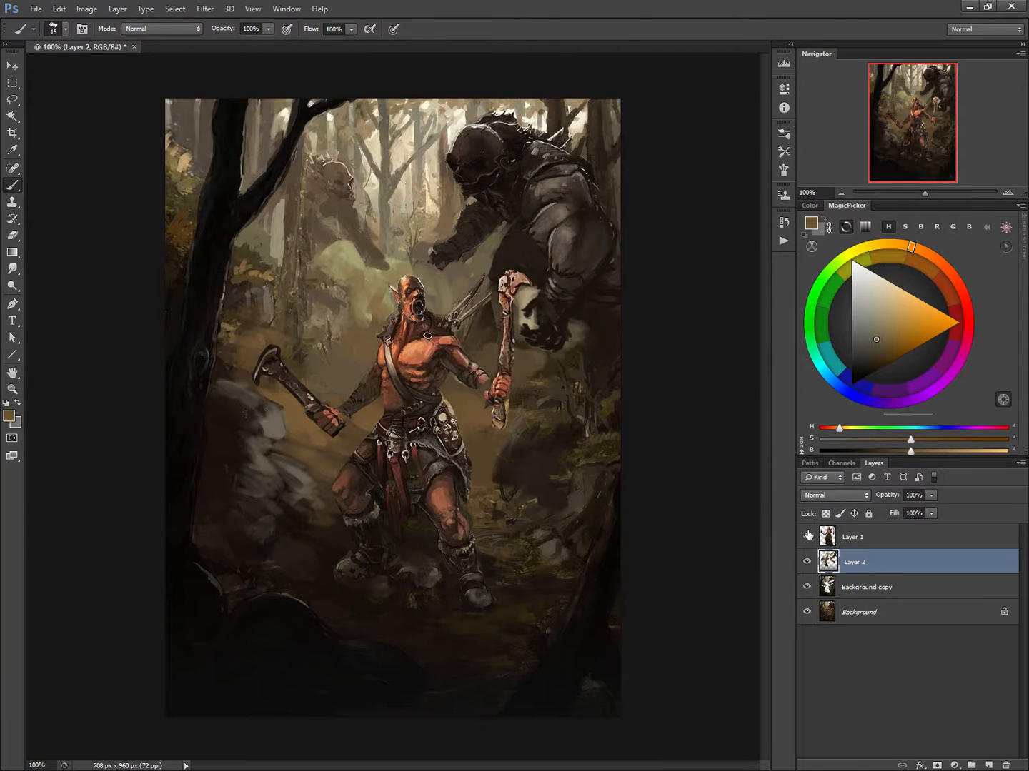
Examine the original Background with the upper layers hidden, and show all the layers again.
left_click_drag(807, 535, 806, 590)
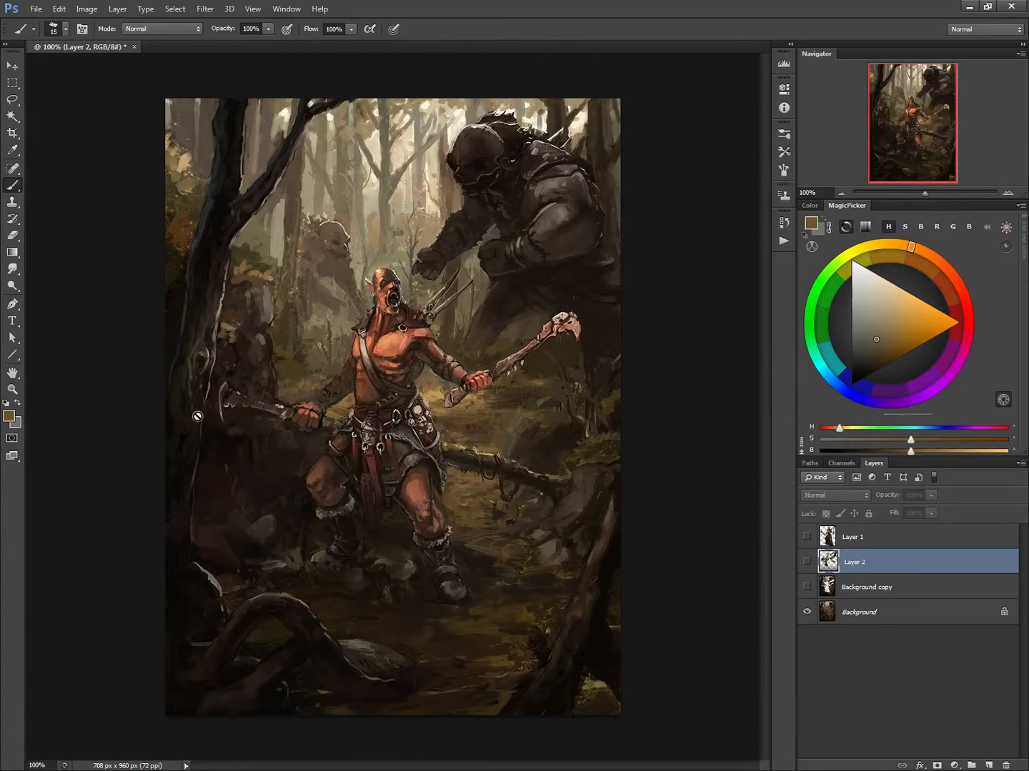
left_click_drag(805, 587, 807, 537)
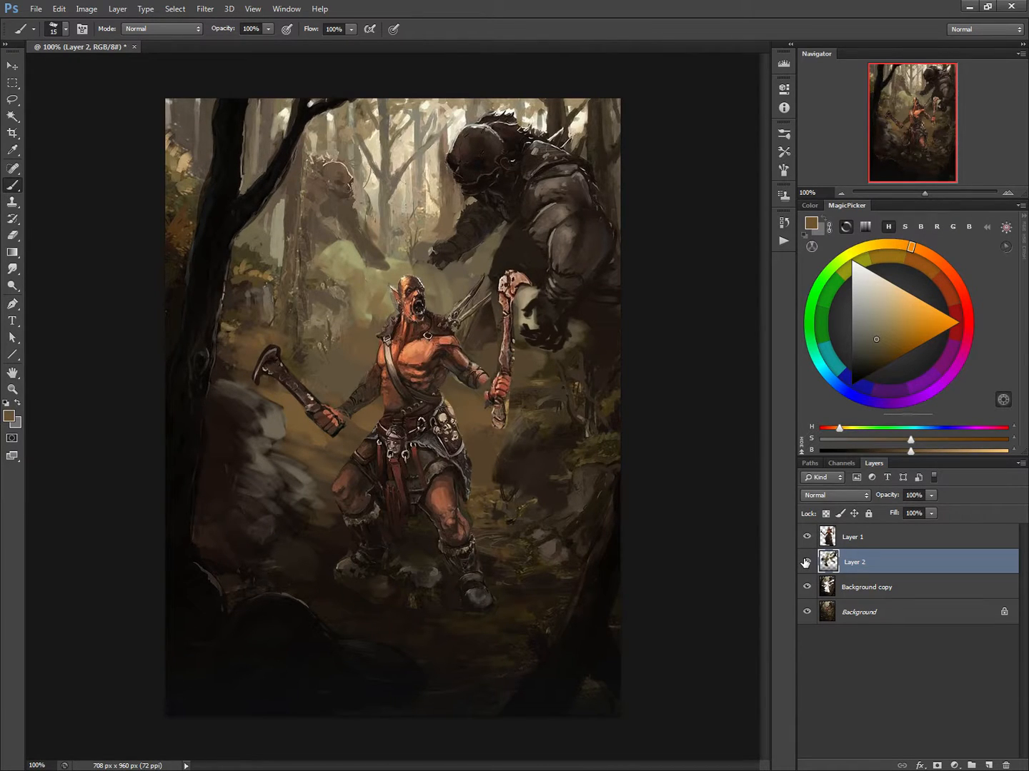
Merge Layer 1 and Layer 2 down into the Background copy layer.
left_click(822, 537)
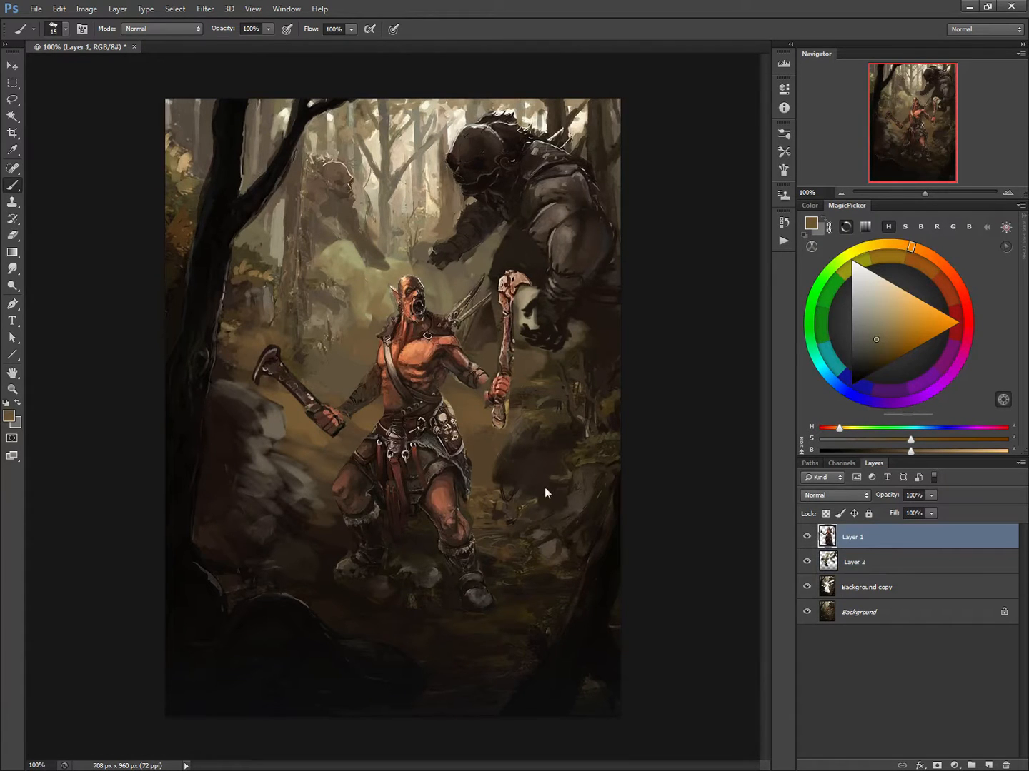
key("ctrl+e")
key("ctrl+e")
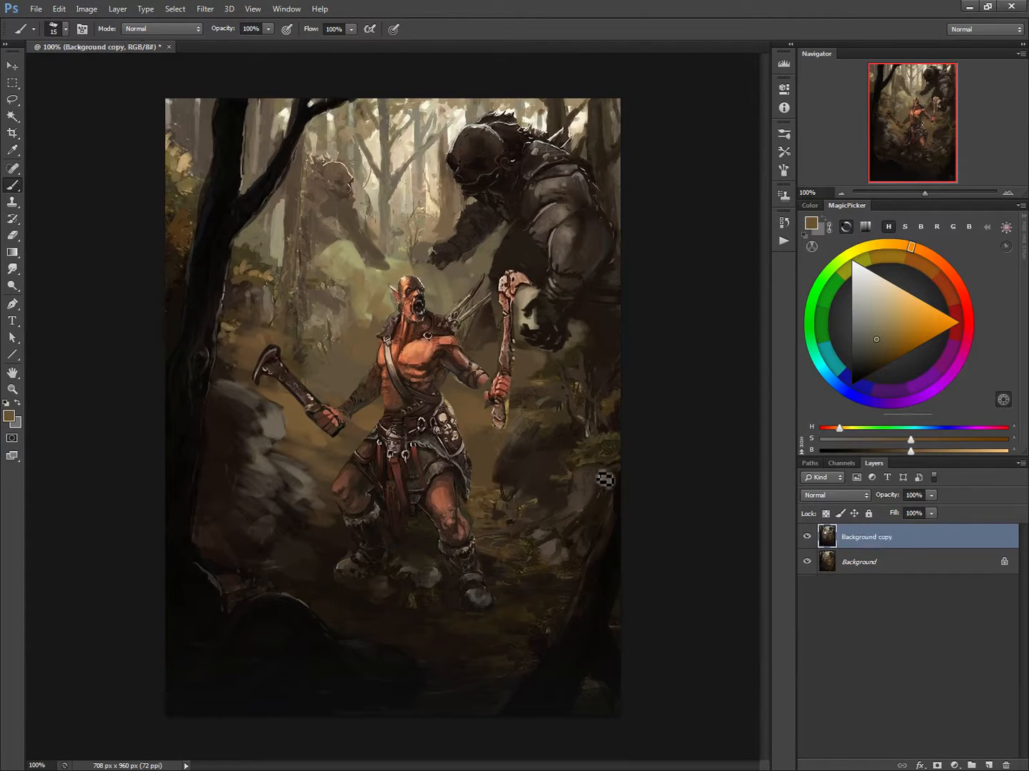
Toggle the merged Background copy layer repeatedly to compare the revised composition with the original.
left_click(807, 538)
left_click(807, 538)
left_click(807, 538)
left_click(807, 537)
left_click(807, 537)
left_click(807, 537)
left_click(808, 538)
left_click(807, 538)
left_click(807, 538)
left_click(807, 538)
left_click(807, 538)
left_click(808, 539)
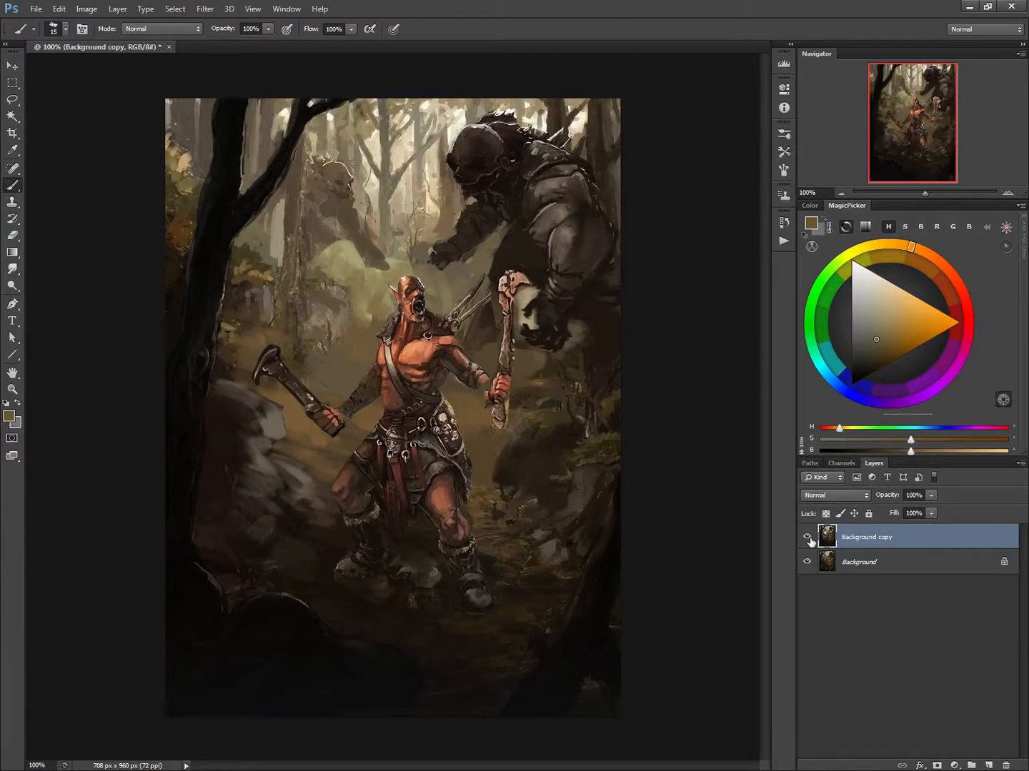